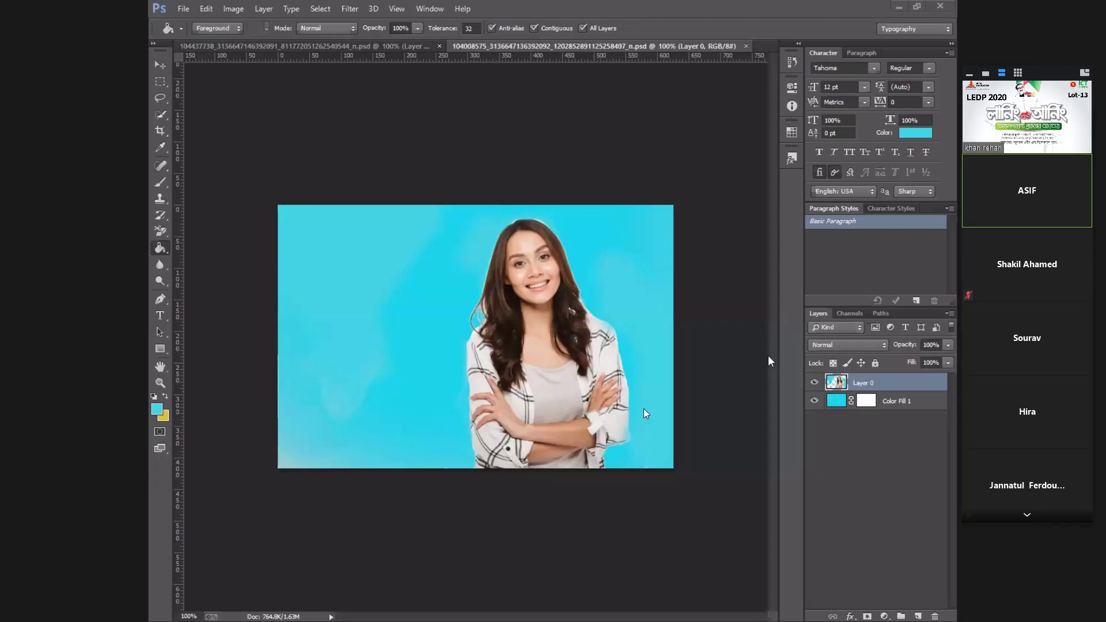
Compare the two-colour portrait of the man with and without Layer 1, Background copy and Background by toggling their visibility
{"action": "left_click", "coordinate": [335, 44]}
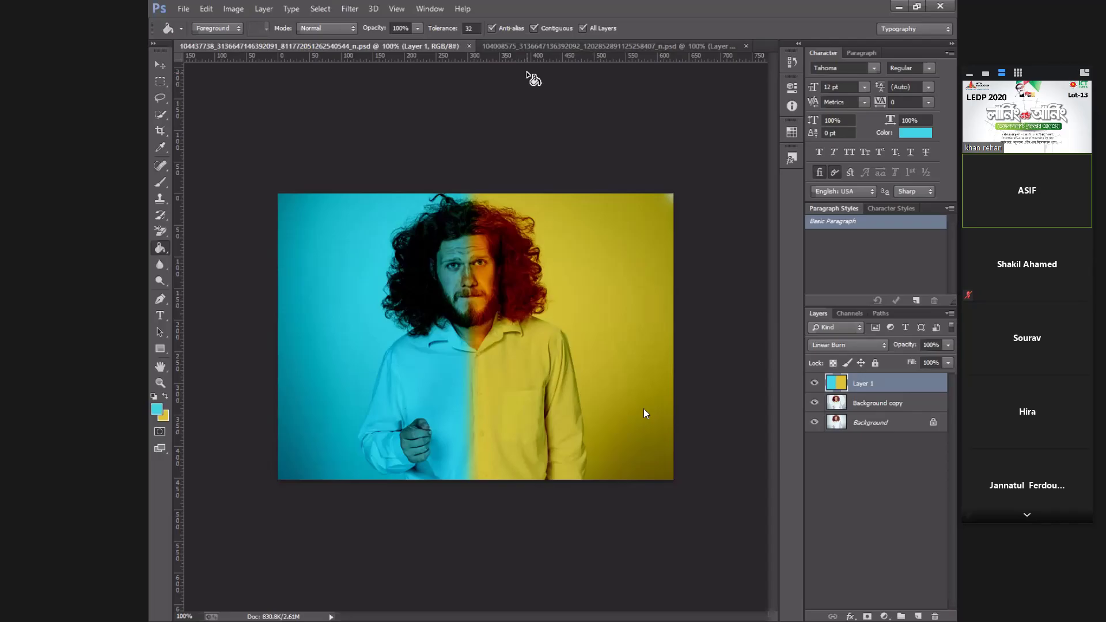
{"action": "left_click", "coordinate": [814, 384]}
{"action": "left_click", "coordinate": [814, 403]}
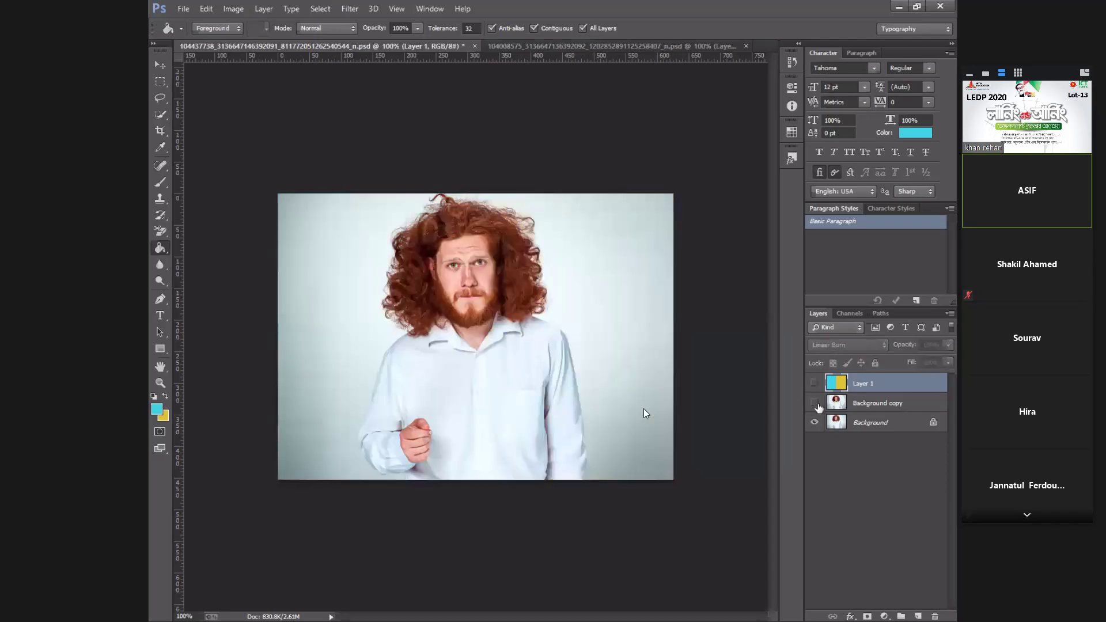
{"action": "left_click", "coordinate": [815, 422]}
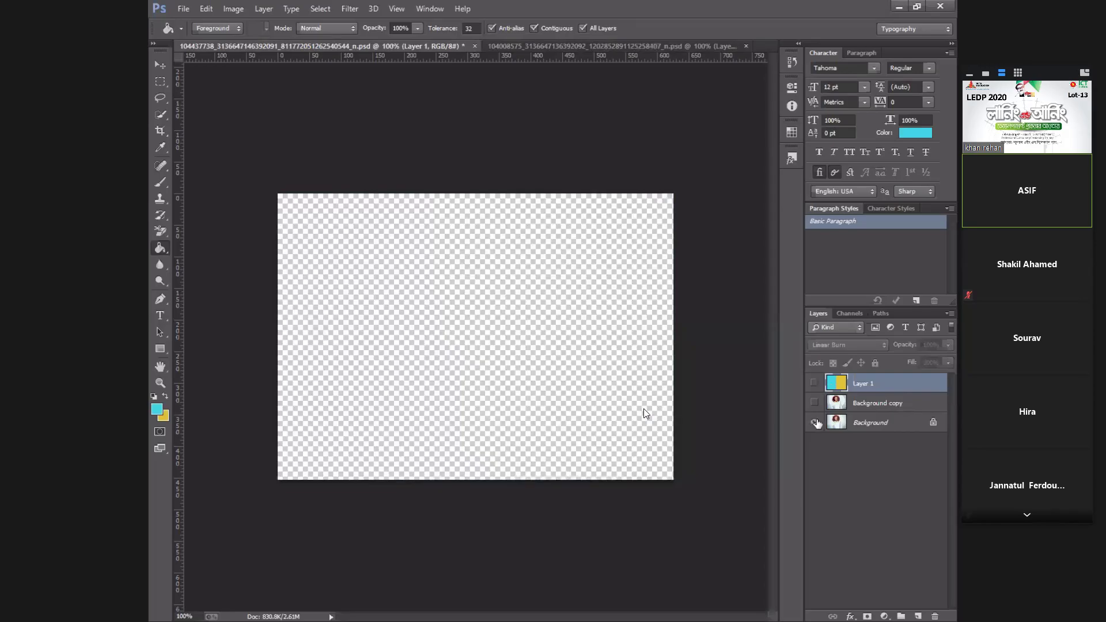
{"action": "left_click", "coordinate": [815, 423]}
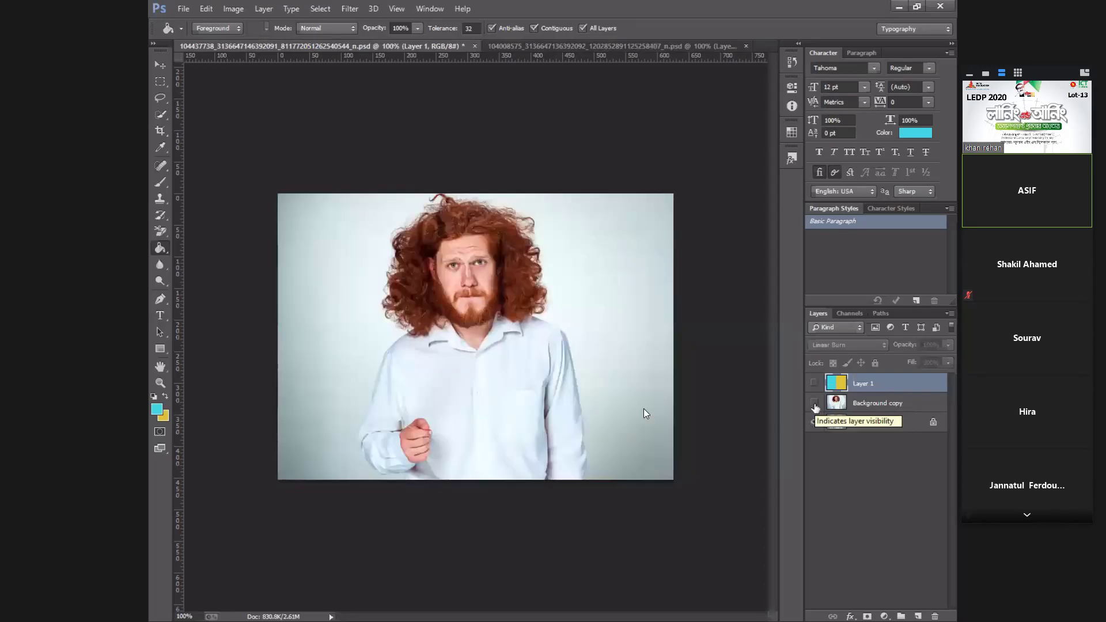
{"action": "left_click", "coordinate": [815, 404]}
{"action": "left_click", "coordinate": [814, 383]}
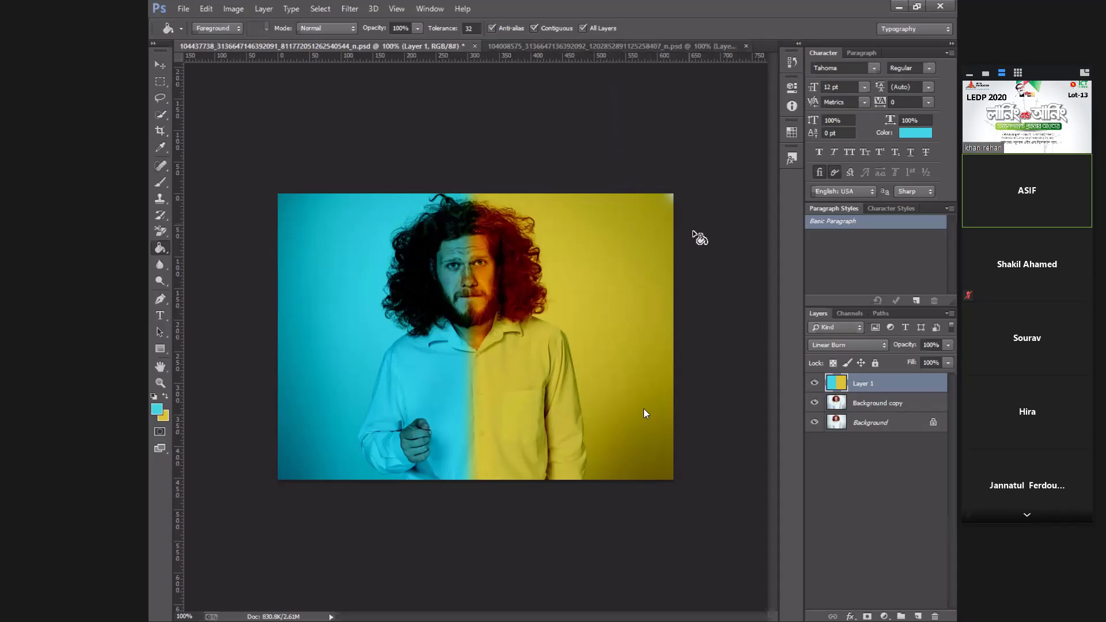
{"action": "left_click", "coordinate": [815, 384]}
{"action": "left_click", "coordinate": [815, 385]}
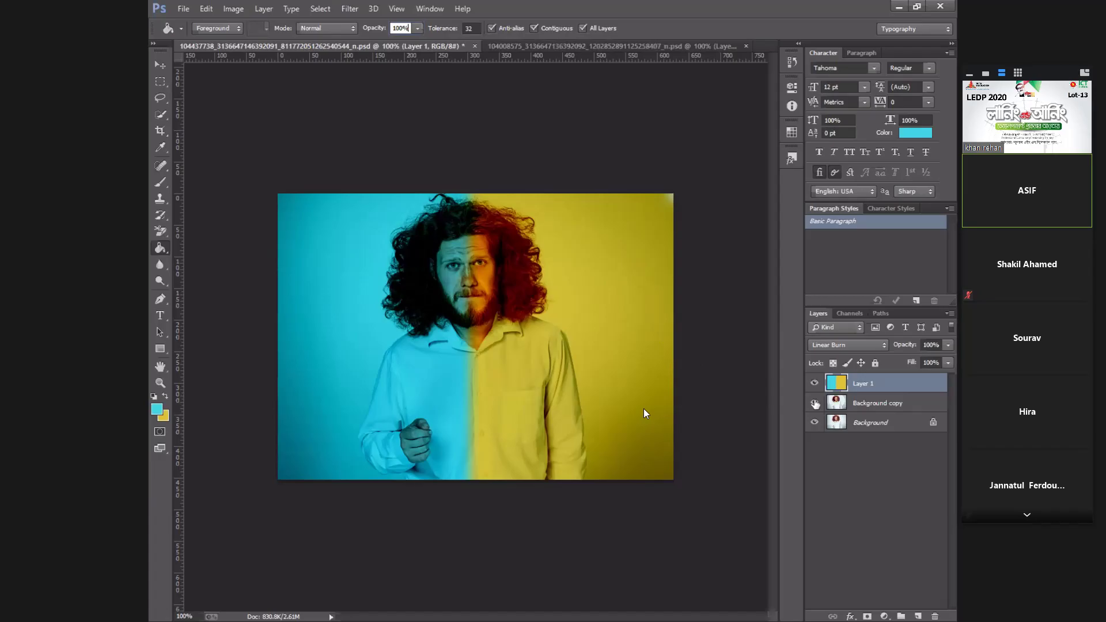
Try Layer 1's opacity at 10% and 50%, and set it to 75%
{"action": "key", "text": "Tab"}
{"action": "key", "text": "BackSpace"}
{"action": "key", "text": "BackSpace"}
{"action": "key", "text": "BackSpace"}
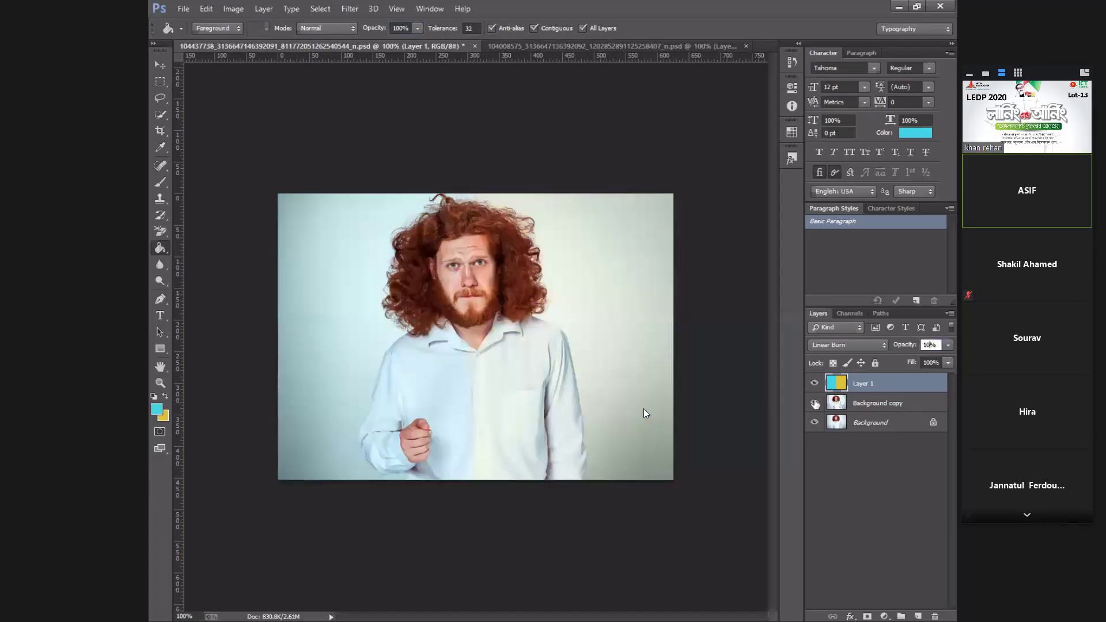
{"action": "type", "text": "50"}
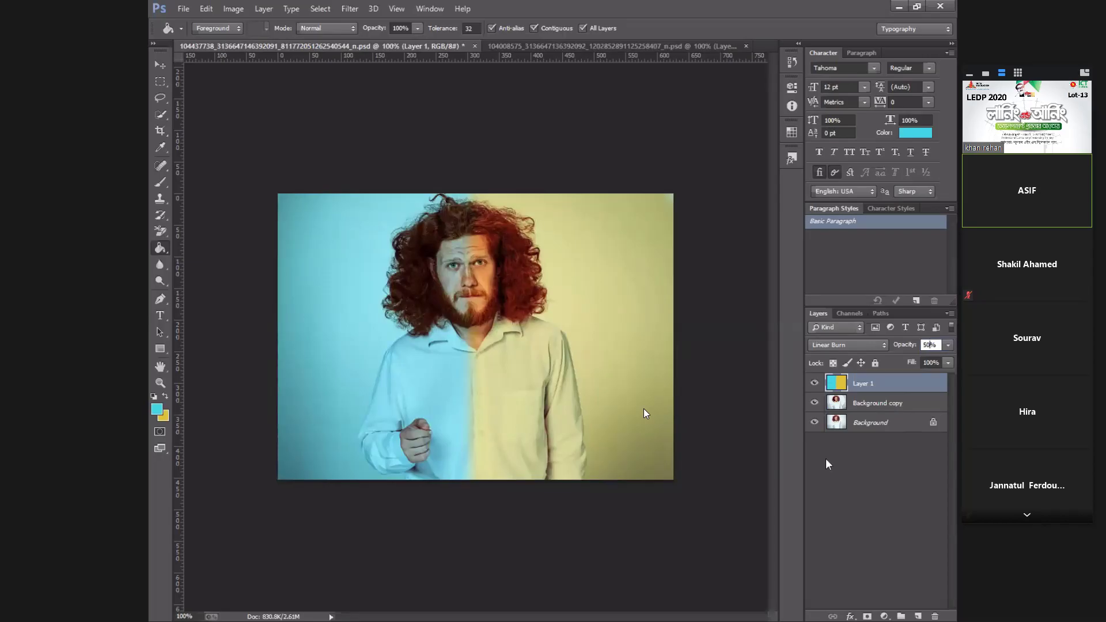
{"action": "key", "text": "BackSpace"}
{"action": "key", "text": "BackSpace"}
{"action": "type", "text": "75"}
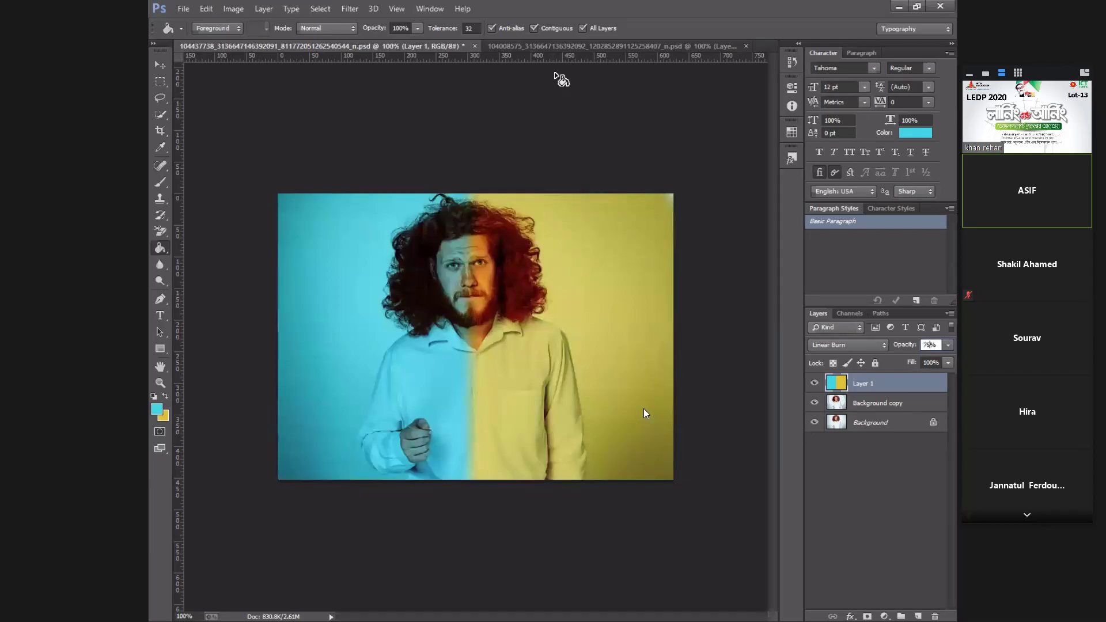
Examine the cut-out edges around the woman's hair and shirt up close in the other open document
{"action": "left_click", "coordinate": [551, 46]}
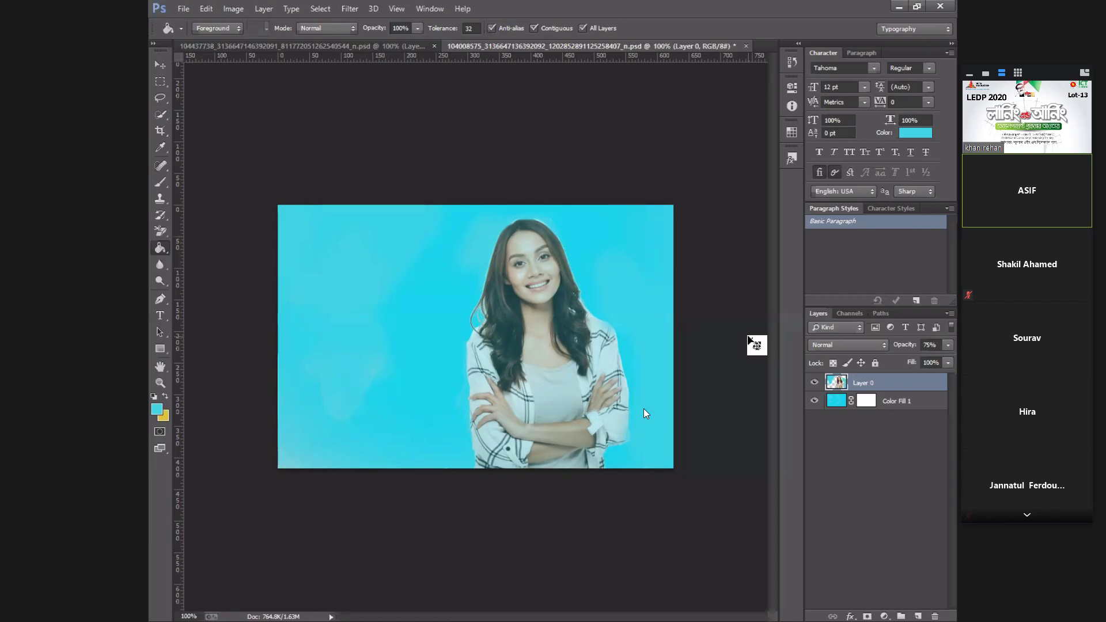
{"action": "key", "text": "ctrl+plus"}
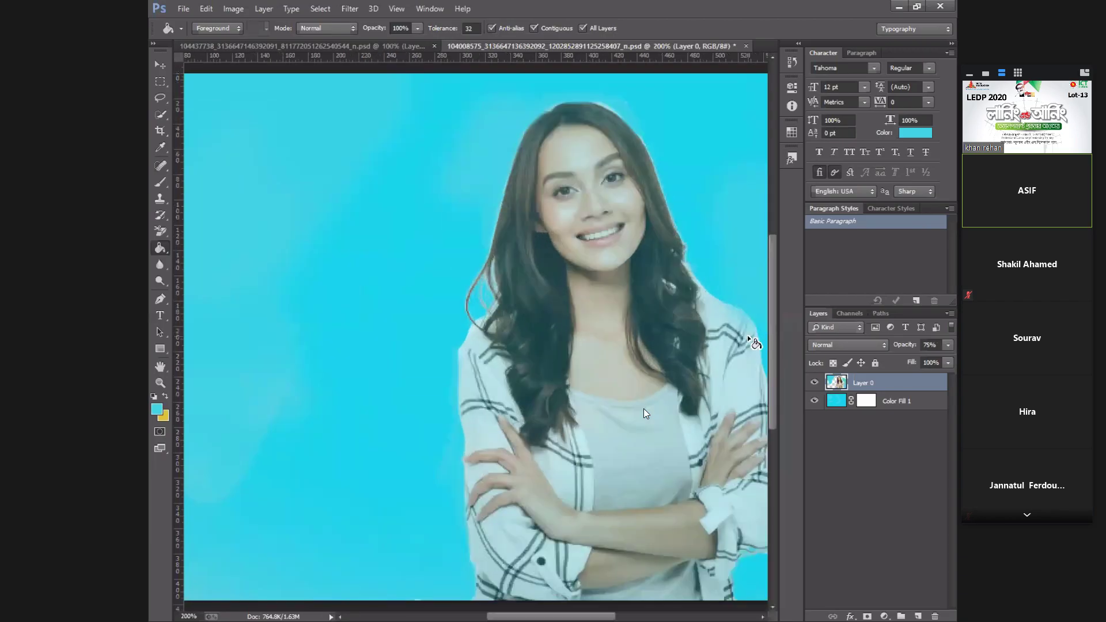
{"action": "scroll", "coordinate": [745, 329], "scroll_direction": "up", "scroll_amount": 1}
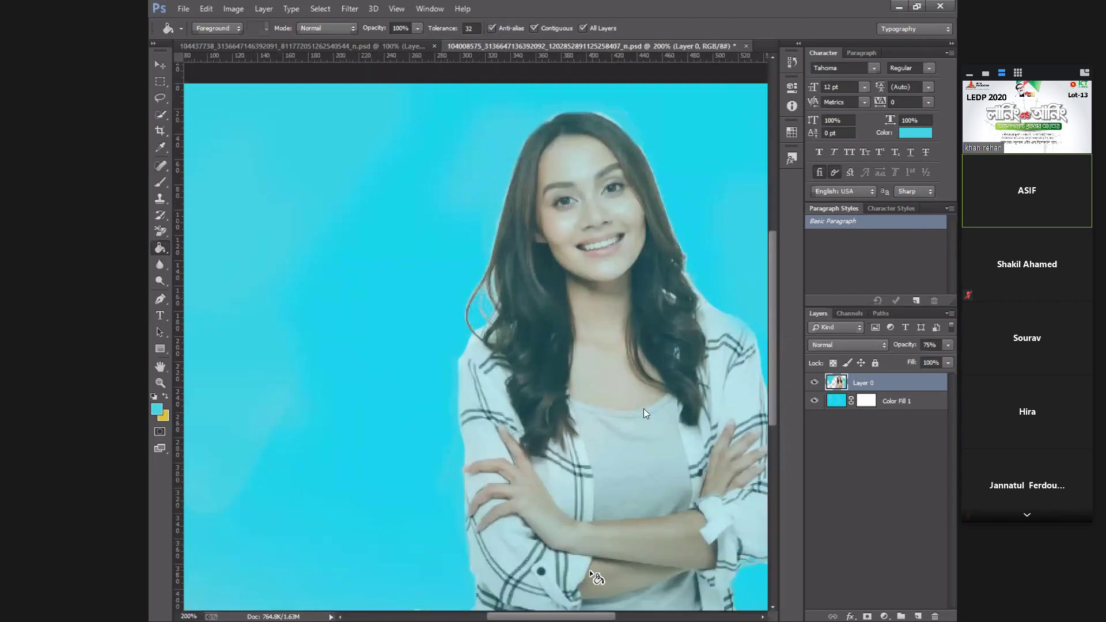
{"action": "left_click_drag", "start_coordinate": [588, 615], "coordinate": [606, 620]}
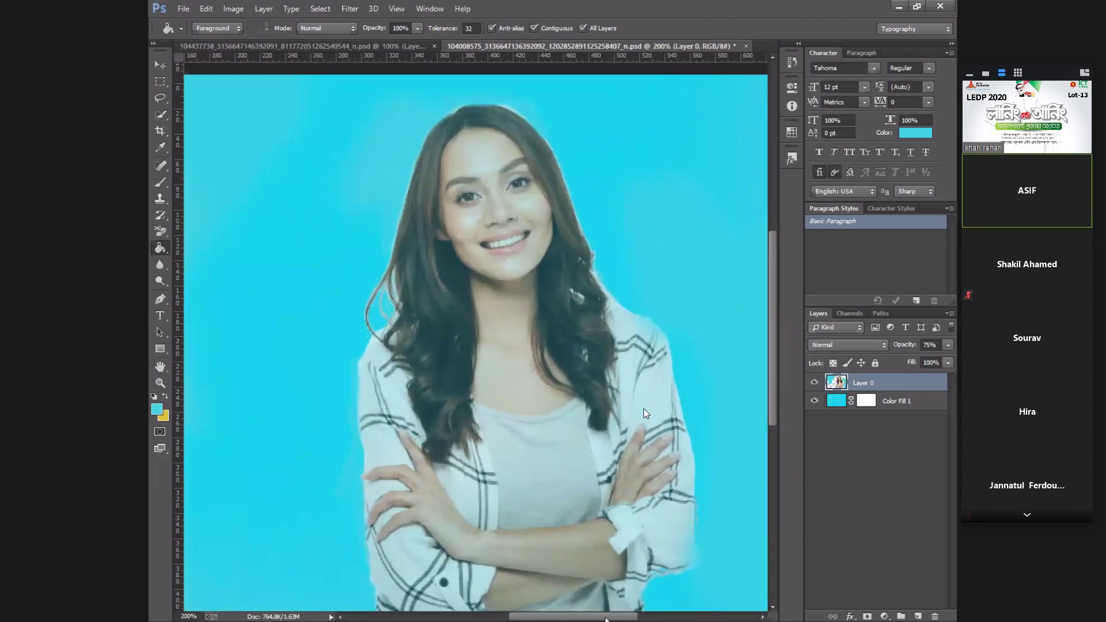
{"action": "key", "text": "ctrl+plus"}
{"action": "key", "text": "ctrl+plus"}
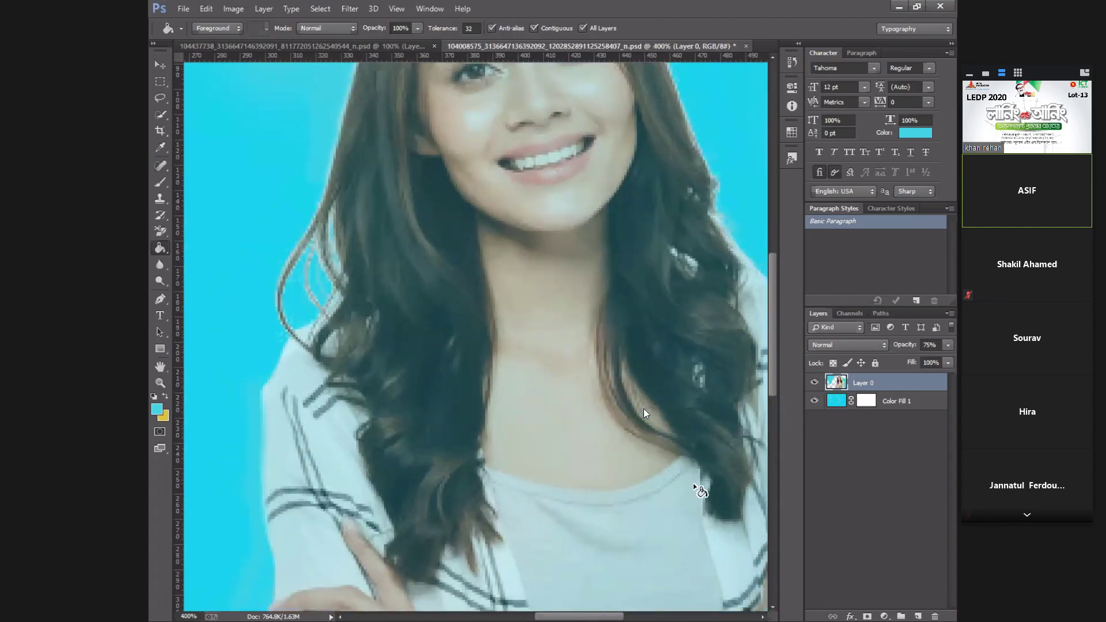
{"action": "scroll", "coordinate": [697, 469], "scroll_direction": "left", "scroll_amount": 1}
{"action": "scroll", "coordinate": [778, 355], "scroll_direction": "up", "scroll_amount": 2}
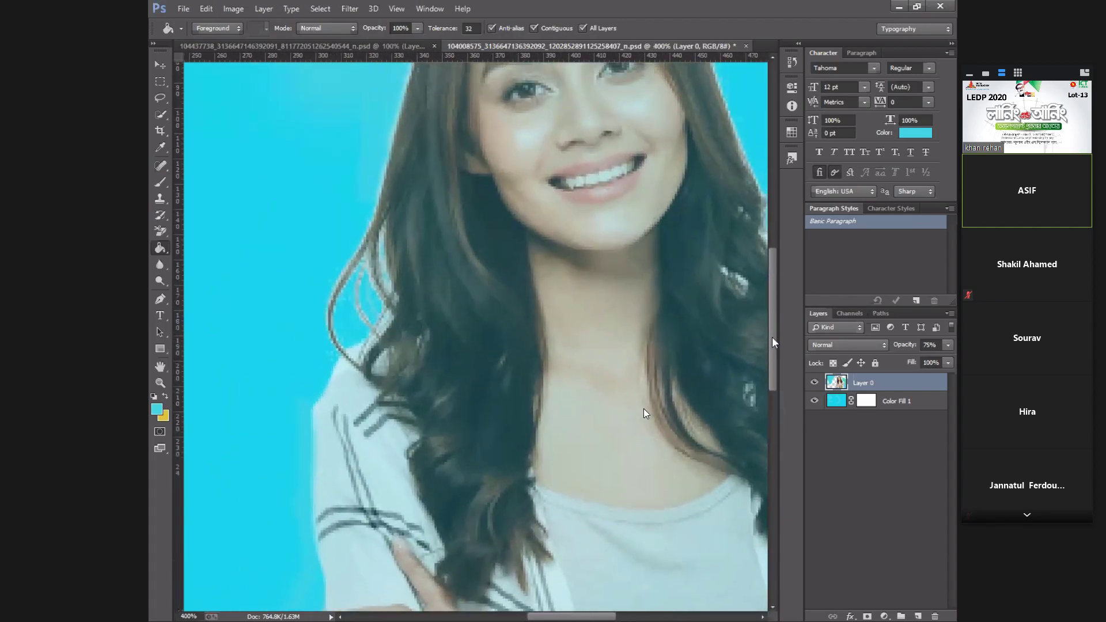
{"action": "scroll", "coordinate": [619, 619], "scroll_direction": "right", "scroll_amount": 1}
{"action": "scroll", "coordinate": [619, 618], "scroll_direction": "right", "scroll_amount": 1}
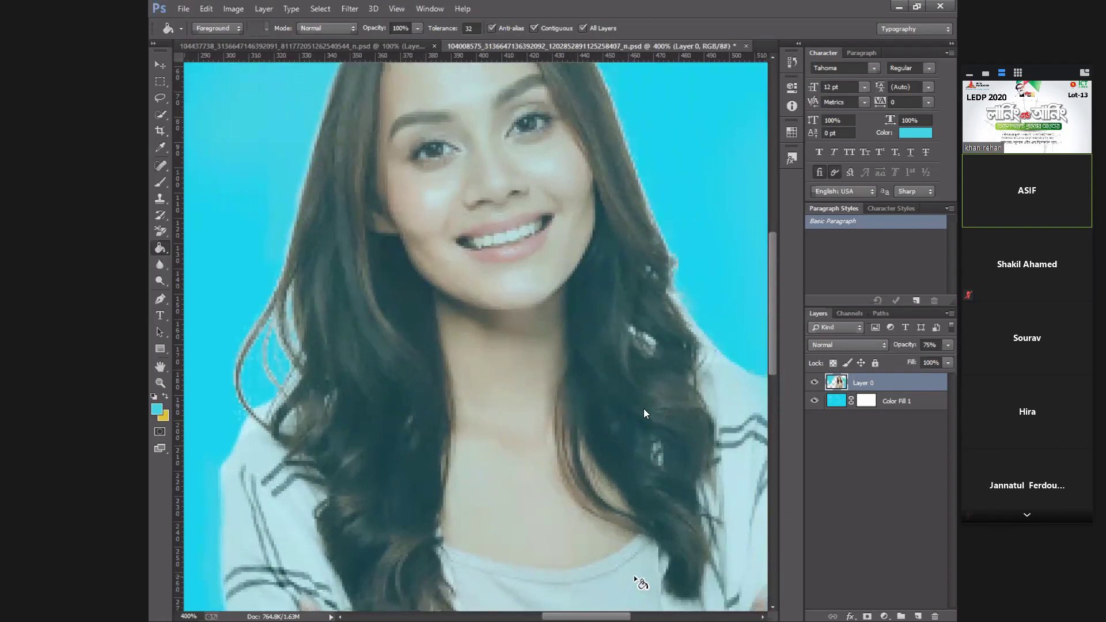
{"action": "scroll", "coordinate": [644, 414], "scroll_direction": "up", "scroll_amount": 1}
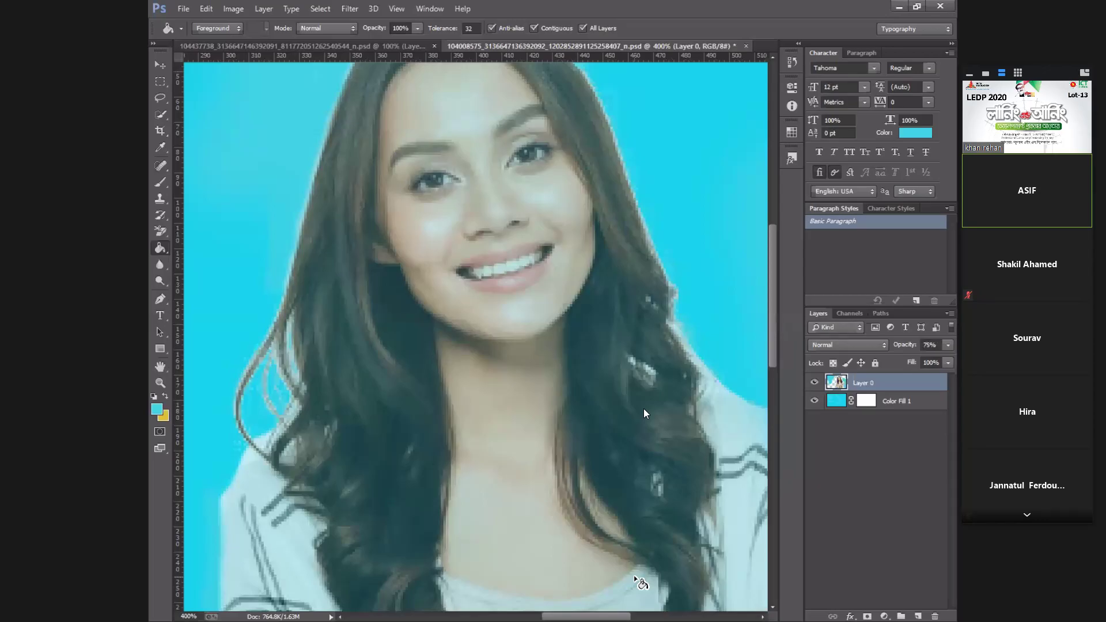
{"action": "scroll", "coordinate": [644, 413], "scroll_direction": "up", "scroll_amount": 2}
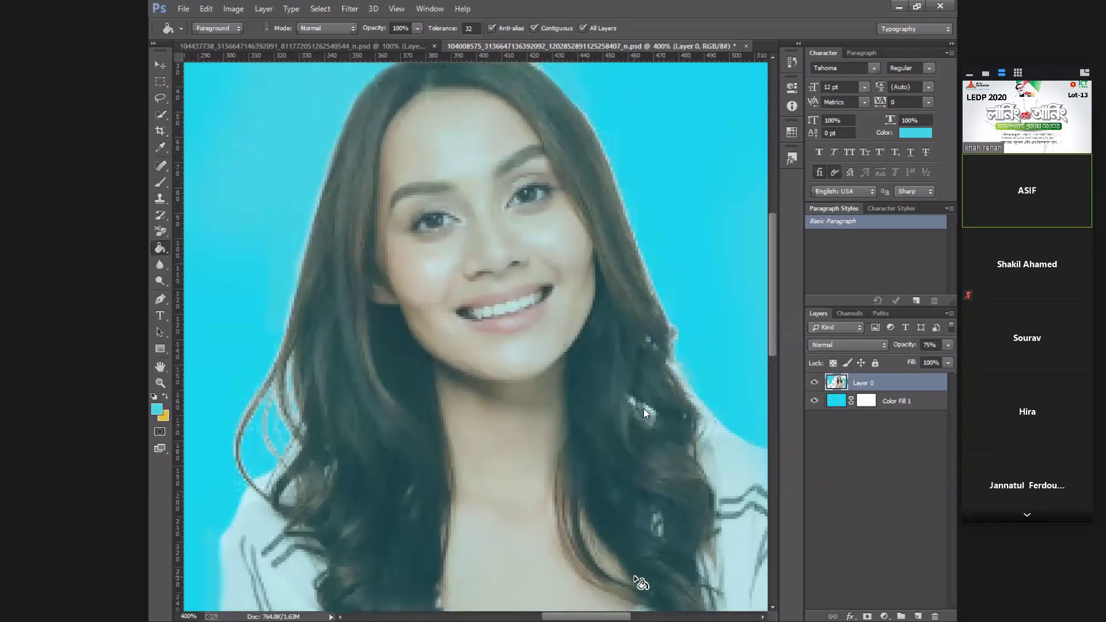
{"action": "scroll", "coordinate": [645, 413], "scroll_direction": "up", "scroll_amount": 1}
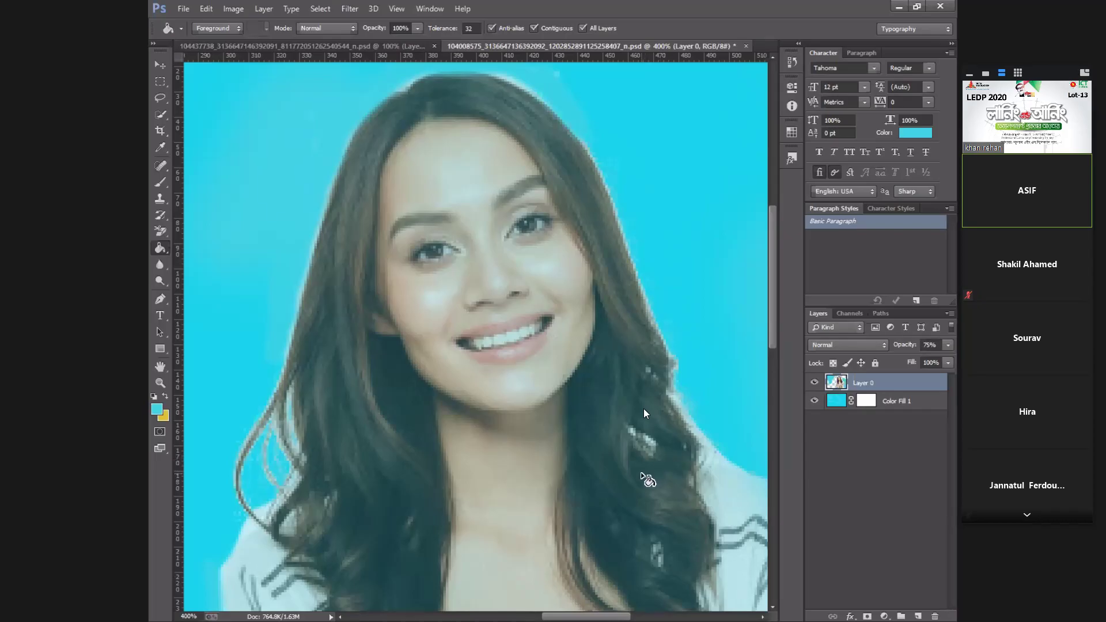
{"action": "key", "text": "ctrl+minus"}
{"action": "key", "text": "ctrl+minus"}
{"action": "key", "text": "ctrl+minus"}
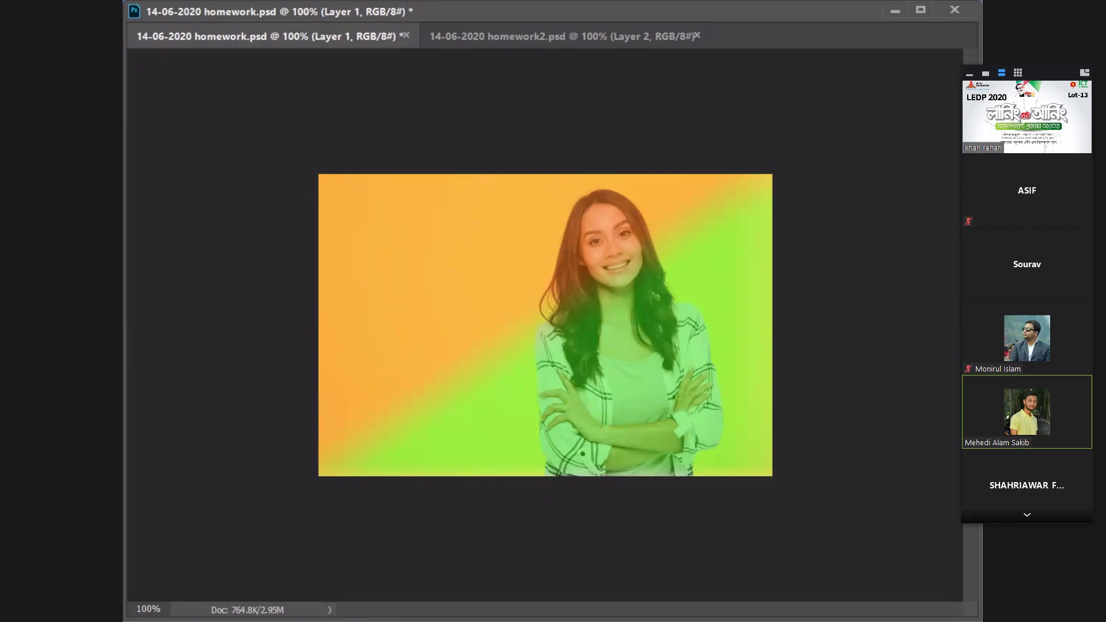
Switch to 14-06-2020 homework2.psd and hide the colour overlay layers above the man's portrait
{"action": "left_click", "coordinate": [613, 36]}
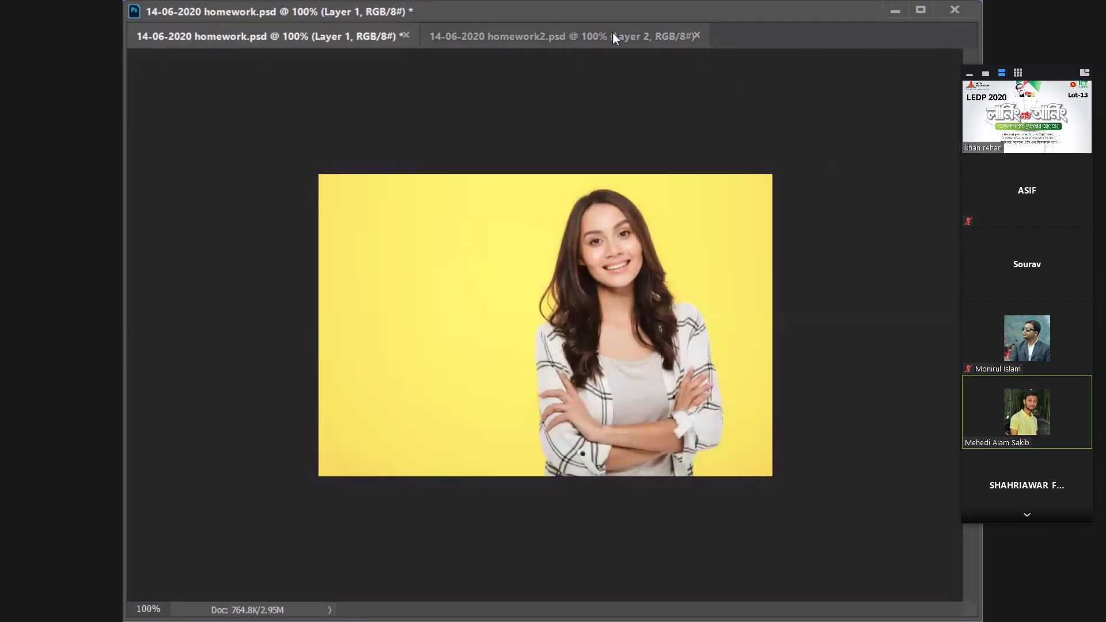
{"action": "left_click", "coordinate": [613, 35]}
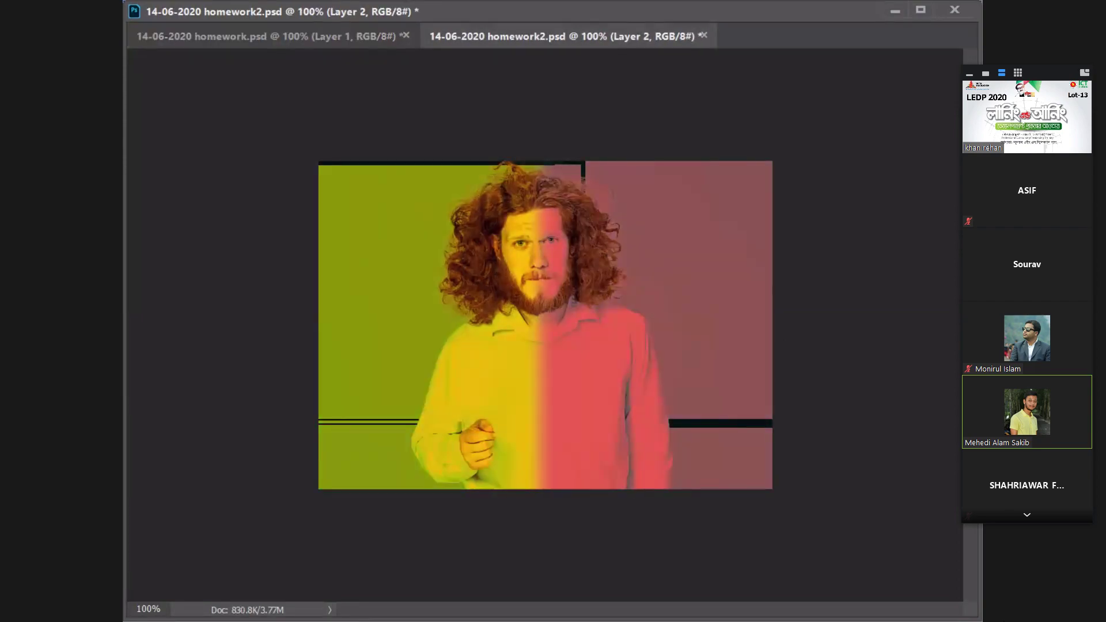
{"action": "key", "text": "ctrl+z"}
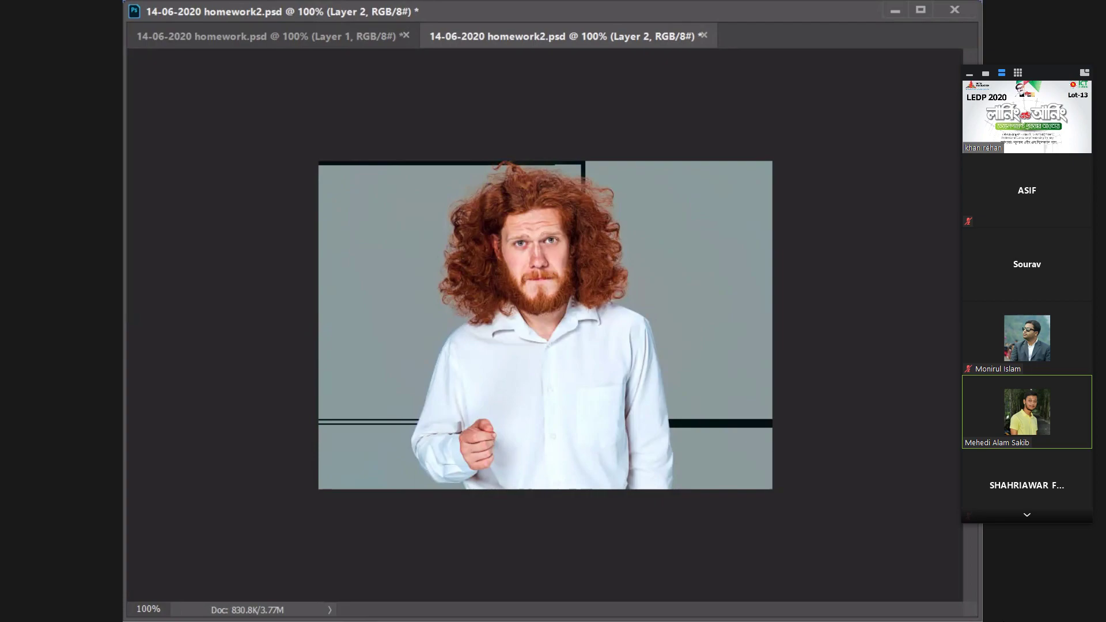
Set the solid colour fill layer of 14-06-2020 homework2.psd to yellow eff70b
{"action": "key", "text": "shift+alt+c"}
{"action": "key", "text": "shift+alt+n"}
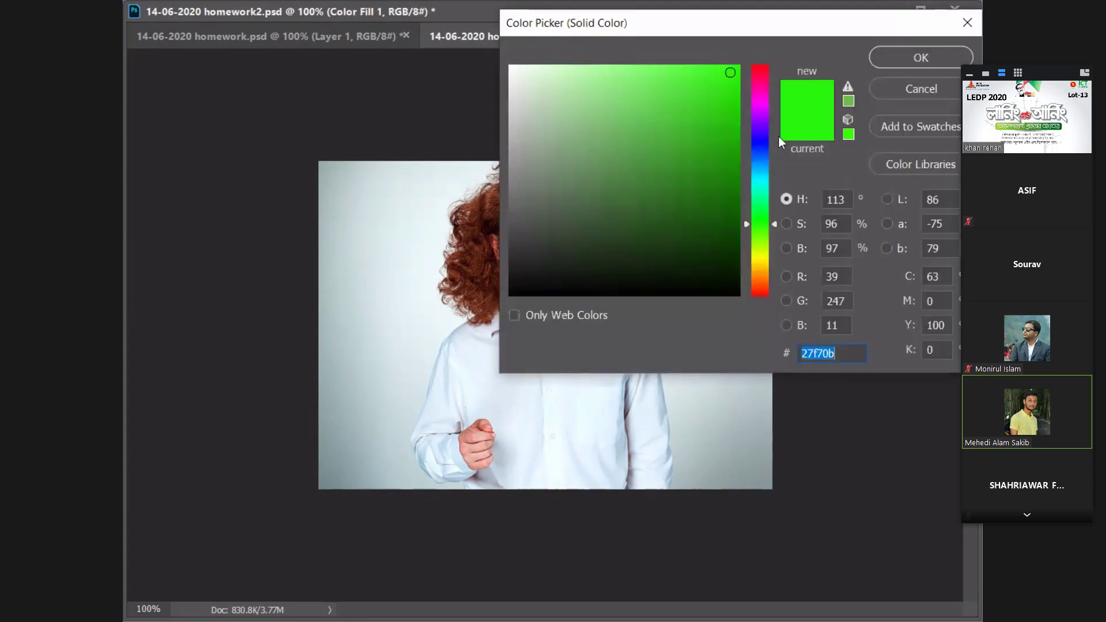
{"action": "type", "text": "eff70b"}
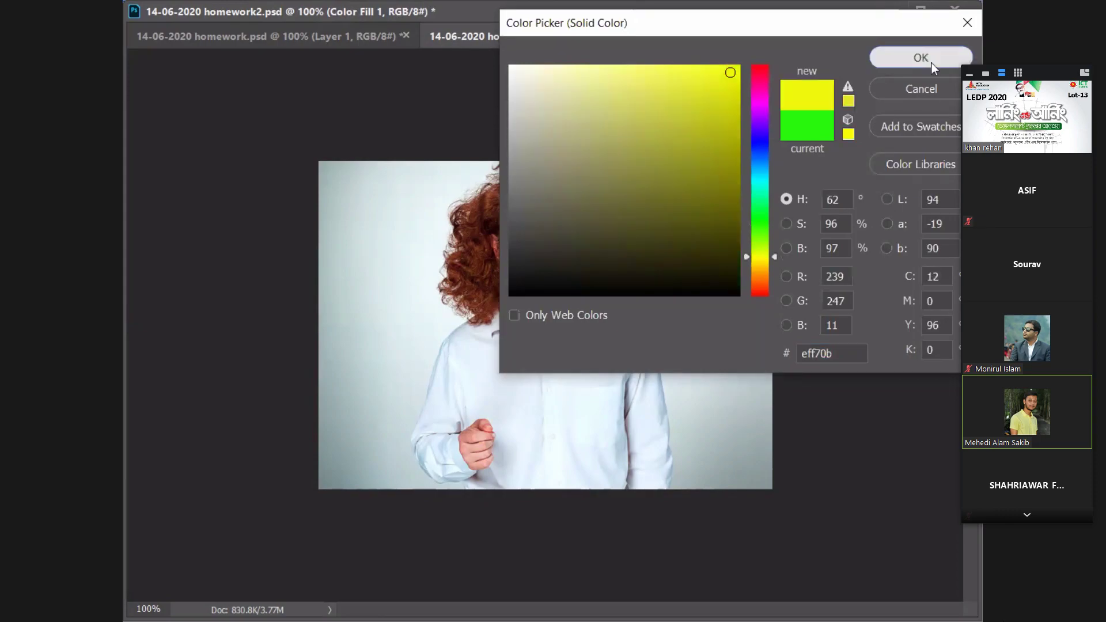
{"action": "left_click", "coordinate": [931, 62]}
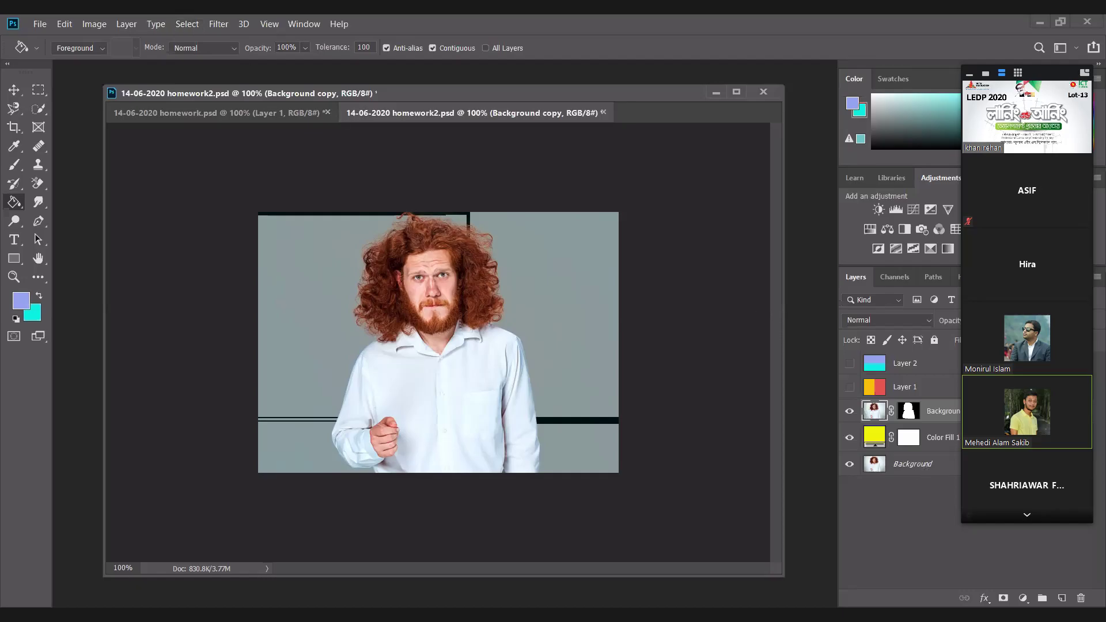
Add an empty layer directly above the Background layer and delete it again
{"action": "left_click_drag", "start_coordinate": [1050, 84], "coordinate": [823, 102]}
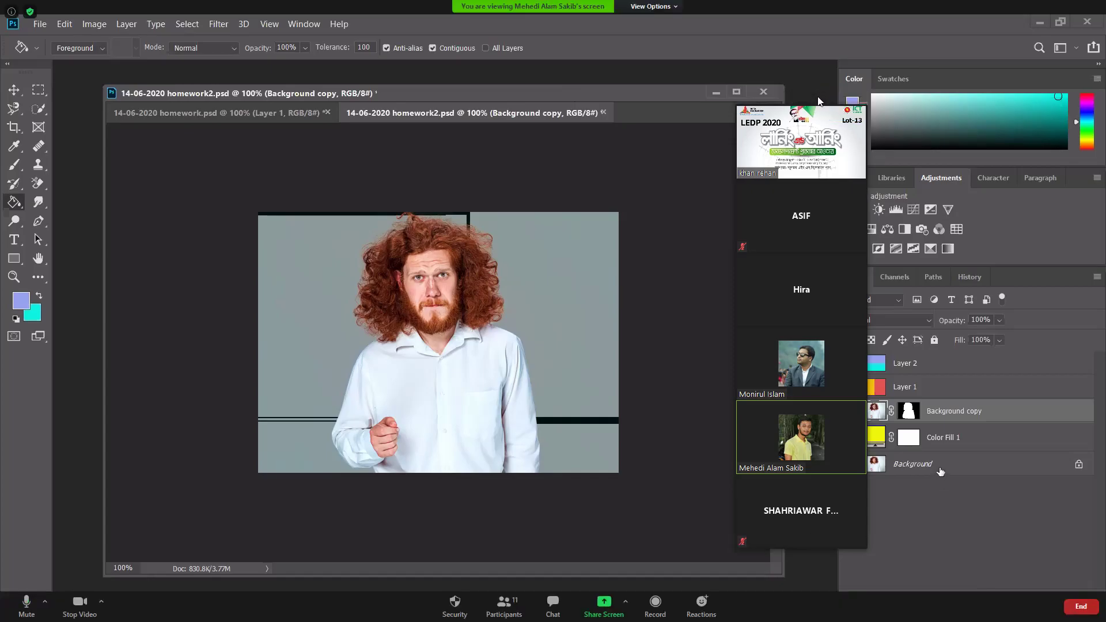
{"action": "left_click_drag", "start_coordinate": [830, 98], "coordinate": [1091, 58]}
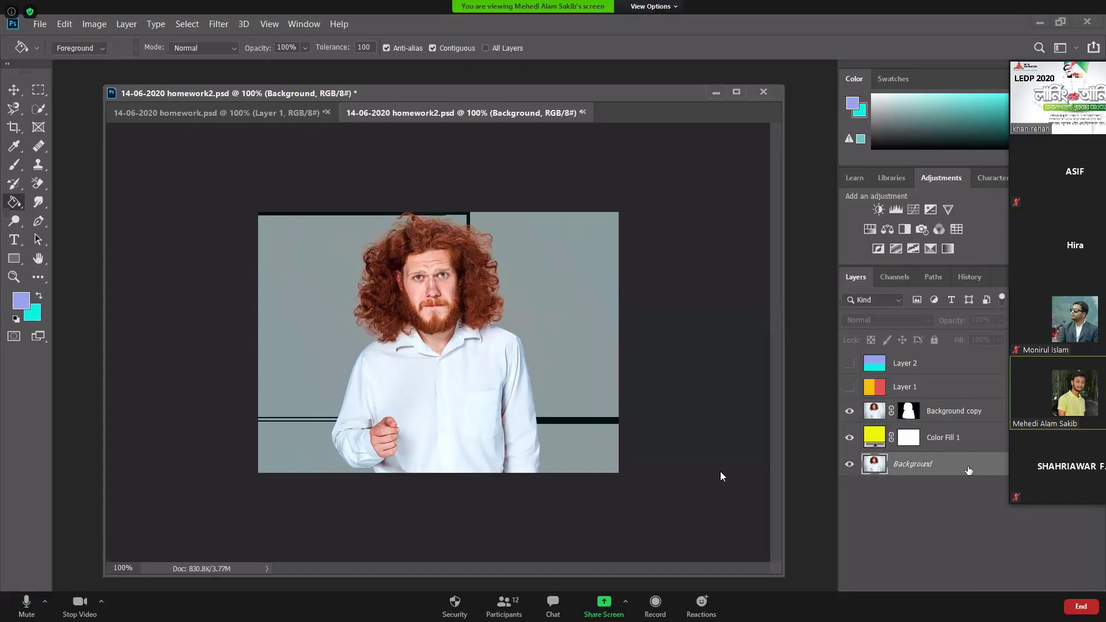
{"action": "left_click_drag", "start_coordinate": [968, 471], "coordinate": [959, 417]}
{"action": "key", "text": "ctrl+shift+alt+n"}
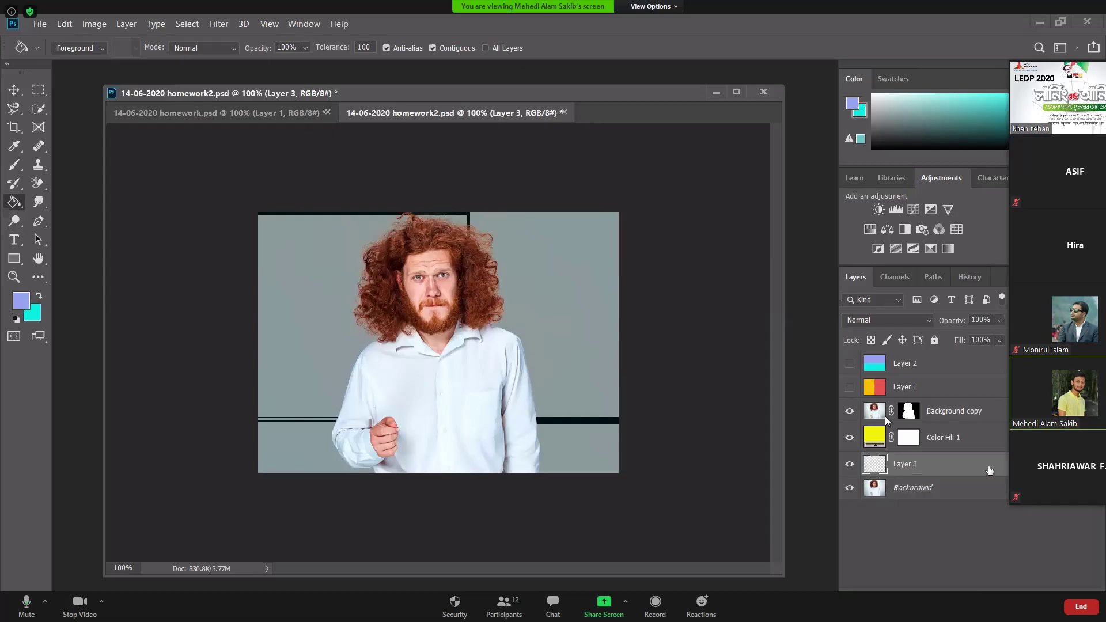
{"action": "left_click_drag", "start_coordinate": [989, 471], "coordinate": [1081, 598]}
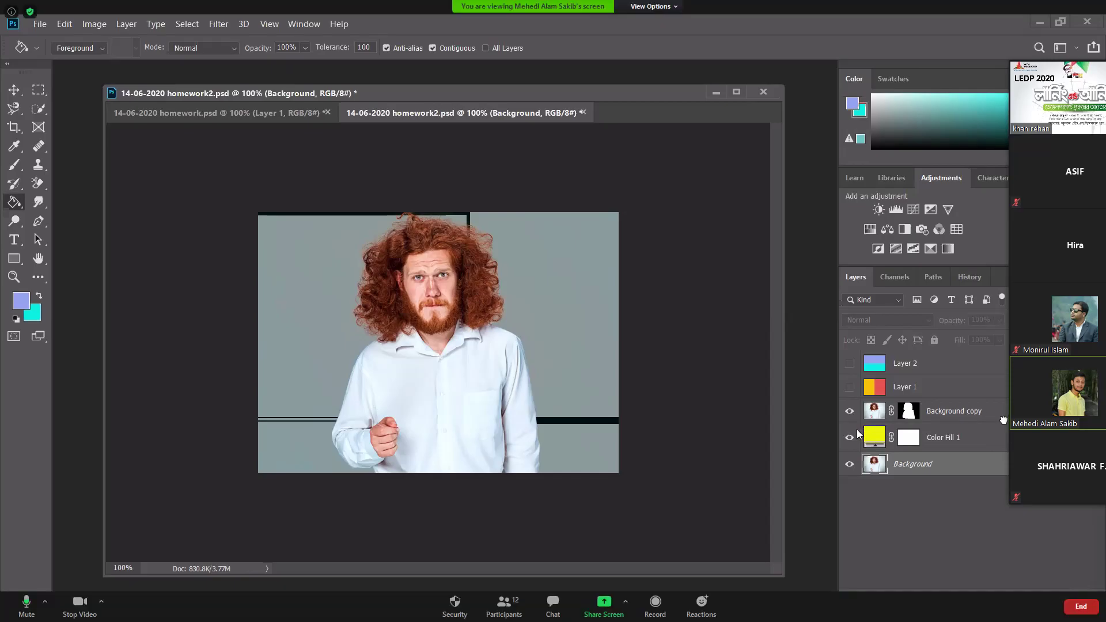
Try to move the Background copy layer below Color Fill 1, with the meeting's video strip moved off the layer list
{"action": "left_click_drag", "start_coordinate": [1005, 413], "coordinate": [1004, 421]}
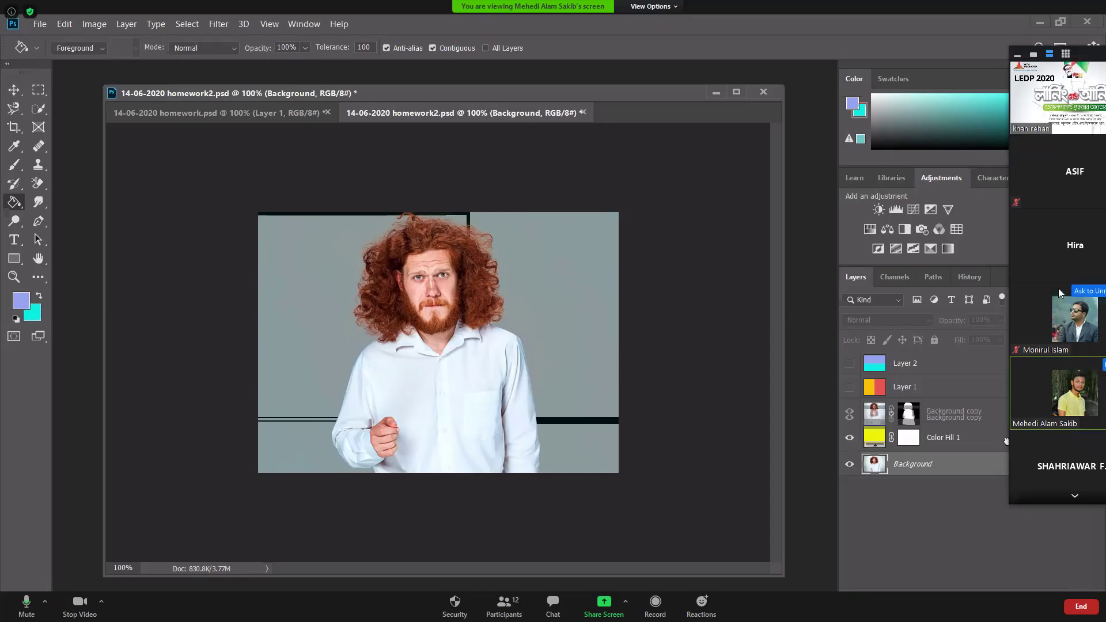
{"action": "mouse_move", "coordinate": [1075, 135]}
{"action": "left_click_drag", "start_coordinate": [1087, 60], "coordinate": [778, 99]}
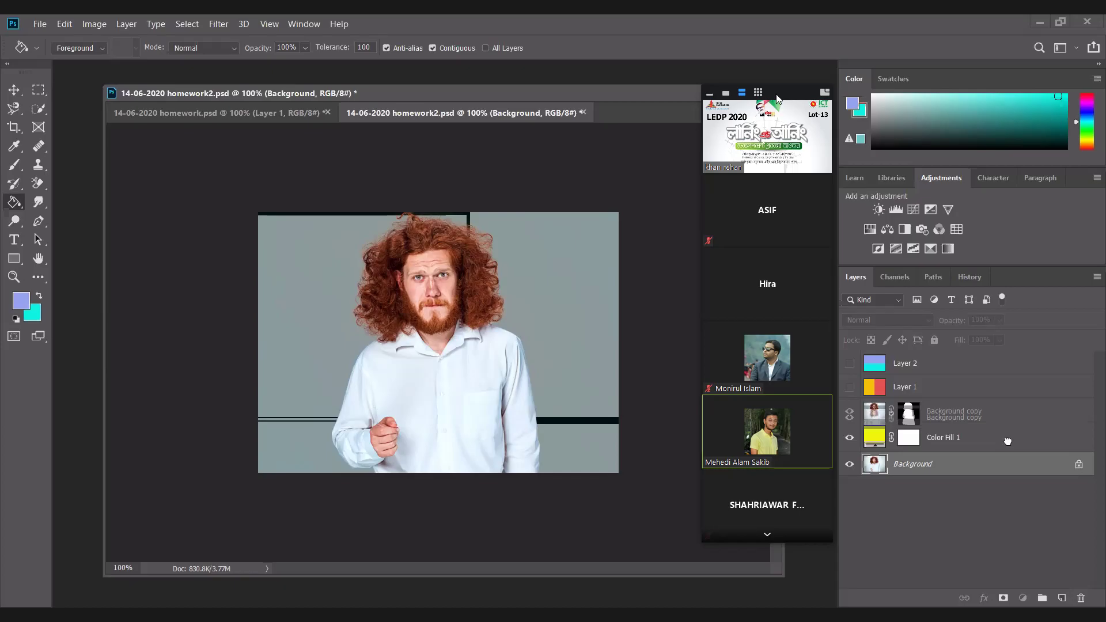
{"action": "left_click_drag", "start_coordinate": [1007, 442], "coordinate": [1009, 415]}
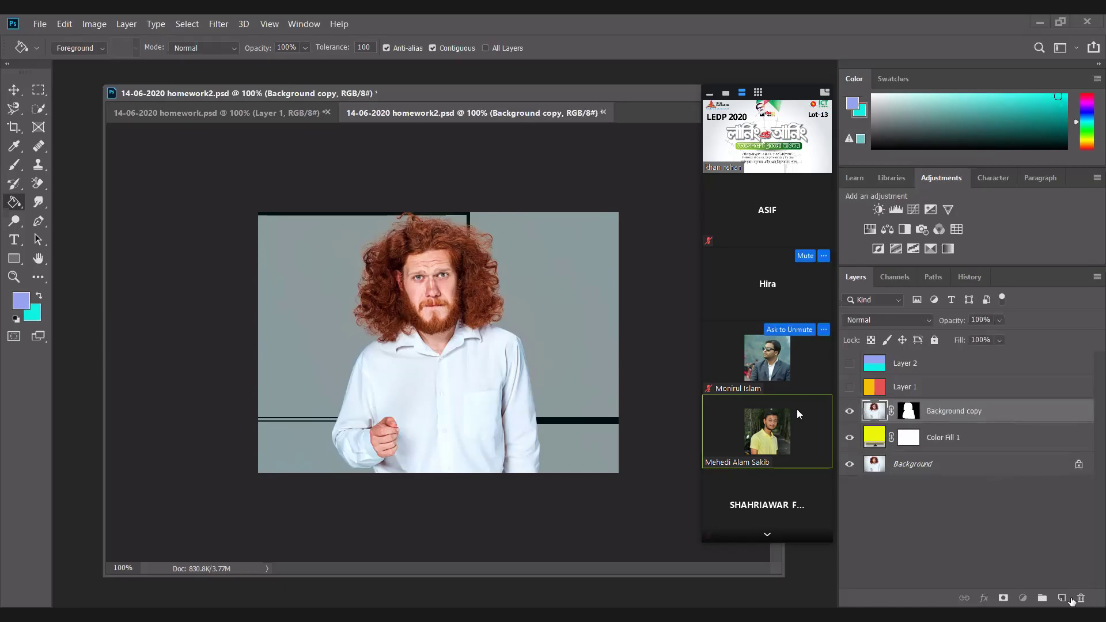
Add a new empty layer directly above the Background layer
{"action": "left_click", "coordinate": [968, 469]}
{"action": "key", "text": "ctrl+shift+alt+n"}
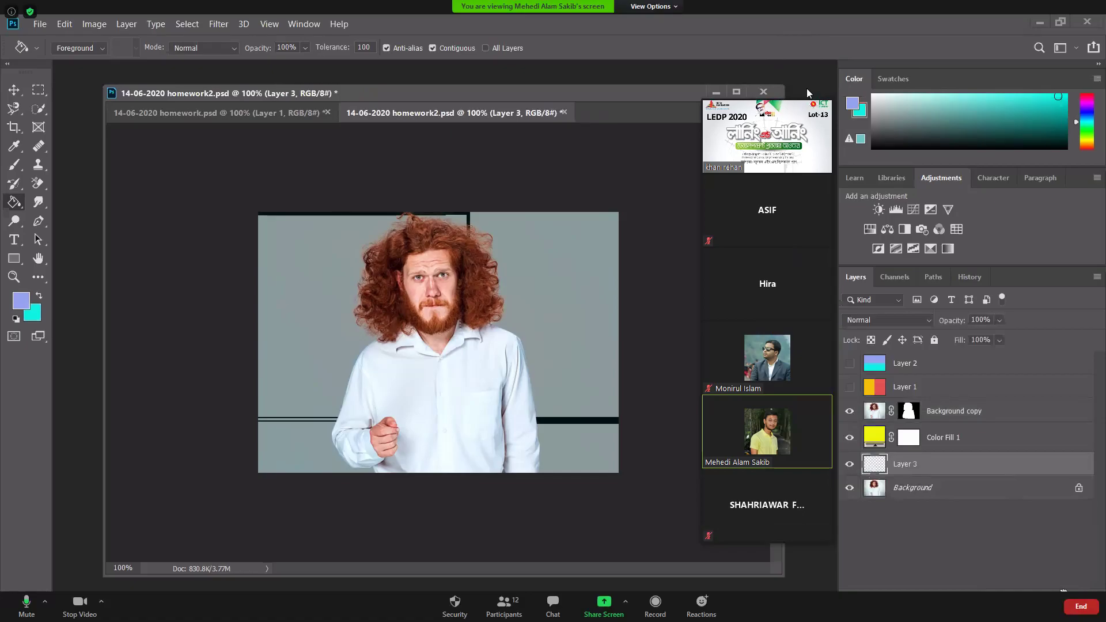
{"action": "mouse_move", "coordinate": [787, 94]}
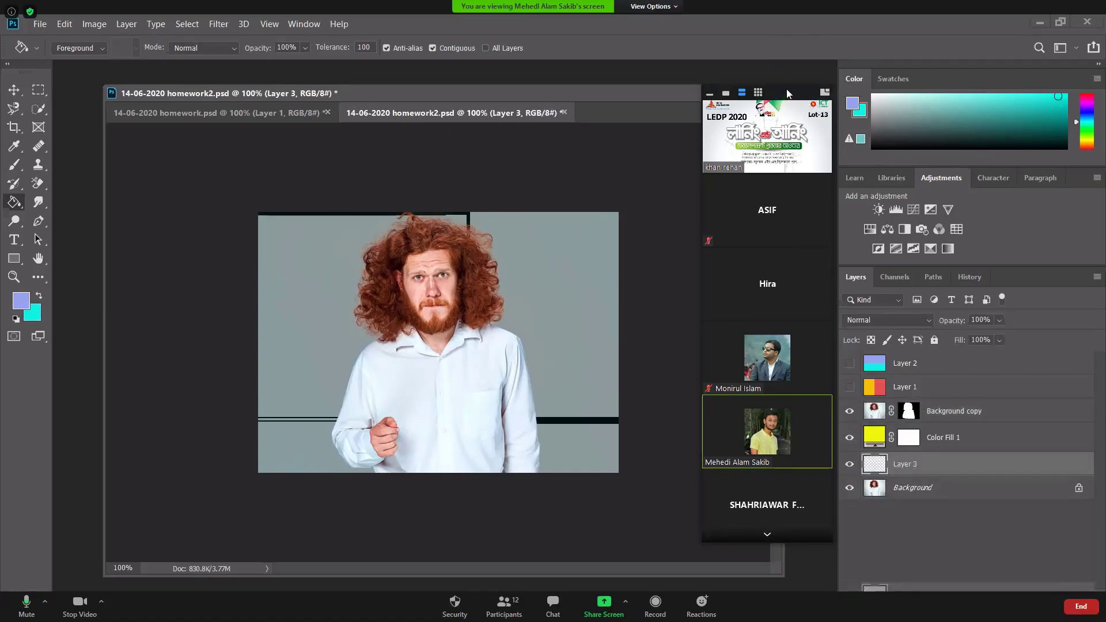
Undo the last added empty layer, uncover the portrait by moving the meeting's video strip, and examine the cut-out at 200%
{"action": "key", "text": "ctrl+z"}
{"action": "left_click_drag", "start_coordinate": [787, 88], "coordinate": [909, 77]}
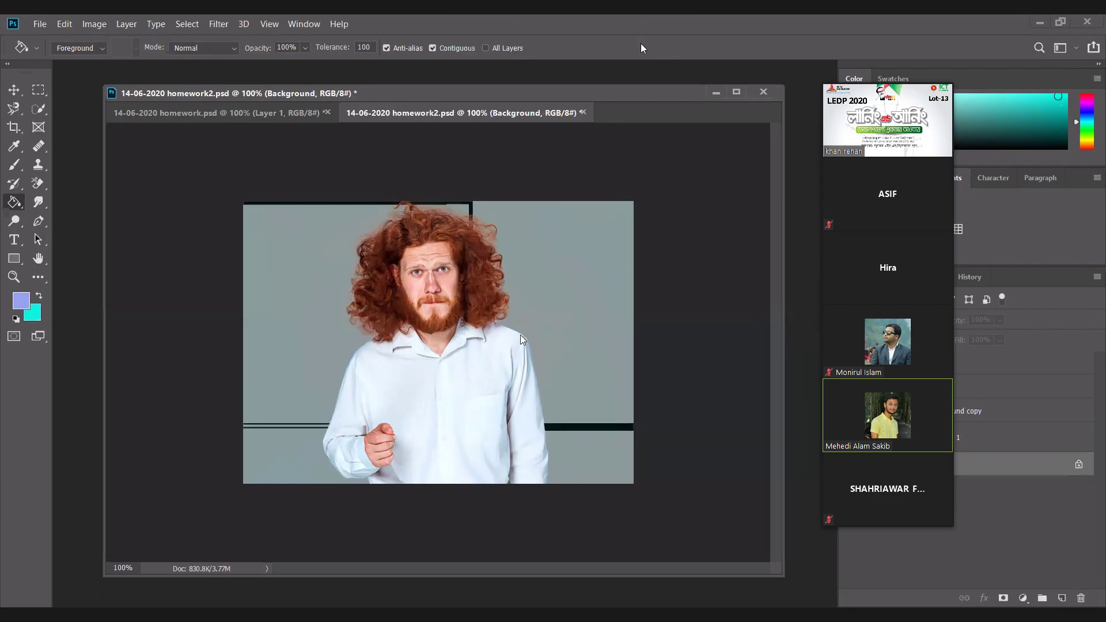
{"action": "key", "text": "ctrl+plus"}
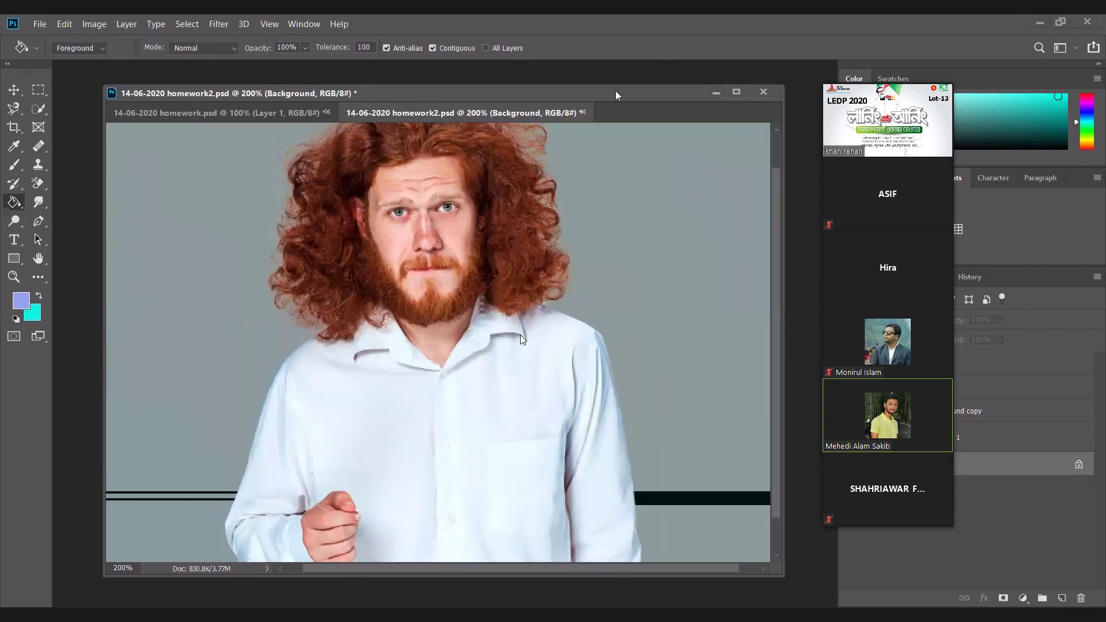
{"action": "scroll", "coordinate": [522, 340], "scroll_direction": "up", "scroll_amount": 3}
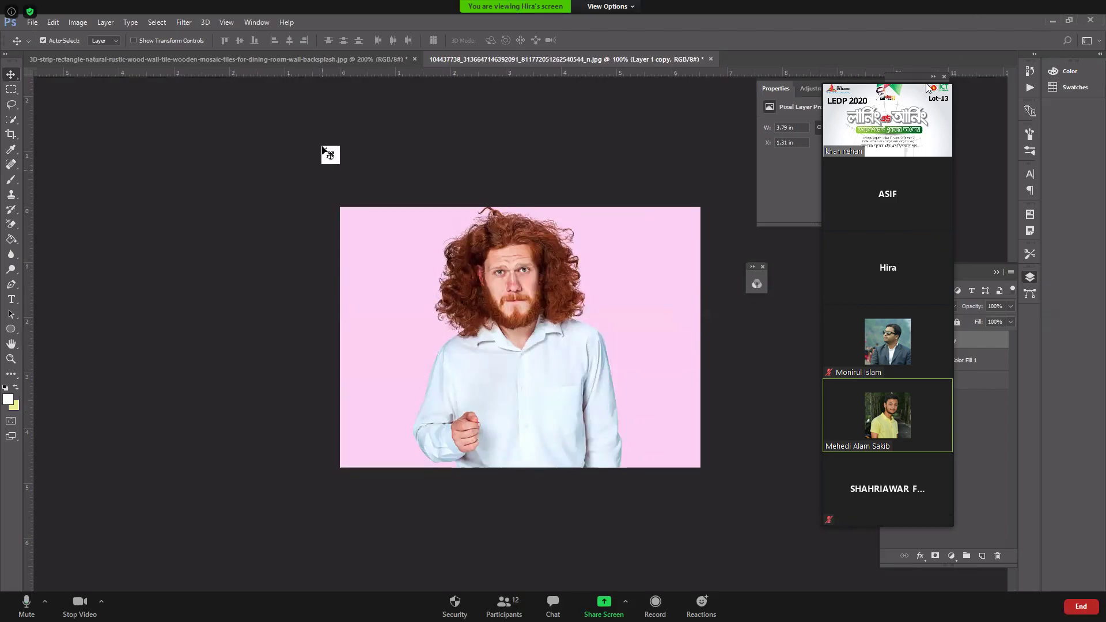
Move the meeting's video strip off the layer list and bring up the wooden wall tile document at 100%
{"action": "left_click_drag", "start_coordinate": [929, 88], "coordinate": [804, 93]}
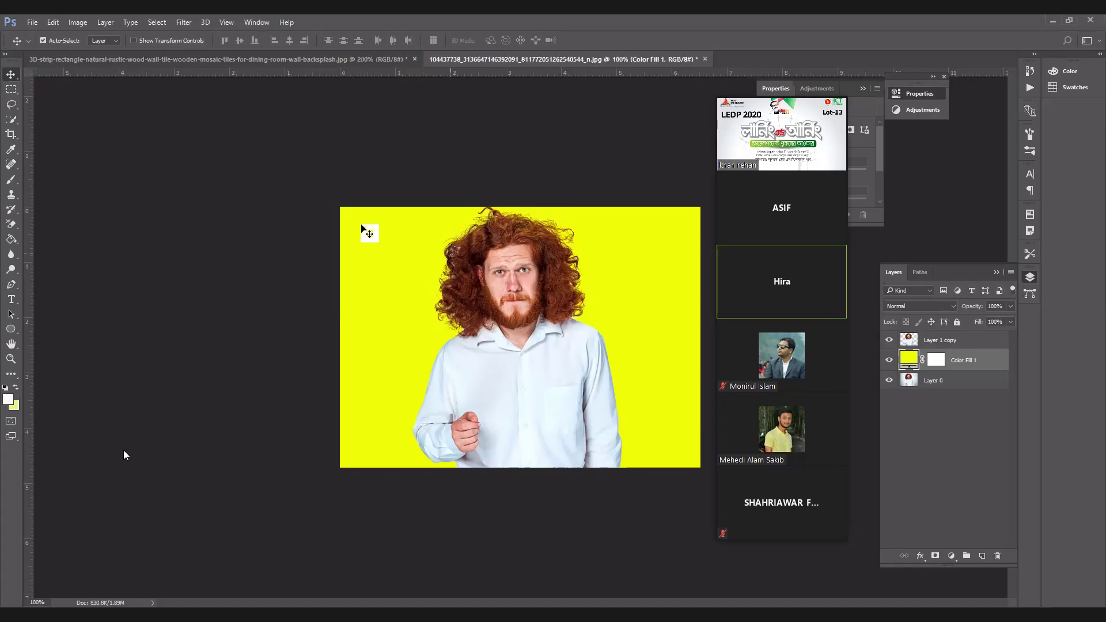
{"action": "left_click_drag", "start_coordinate": [362, 226], "coordinate": [212, 318]}
{"action": "left_click_drag", "start_coordinate": [211, 318], "coordinate": [386, 226]}
{"action": "left_click", "coordinate": [272, 58]}
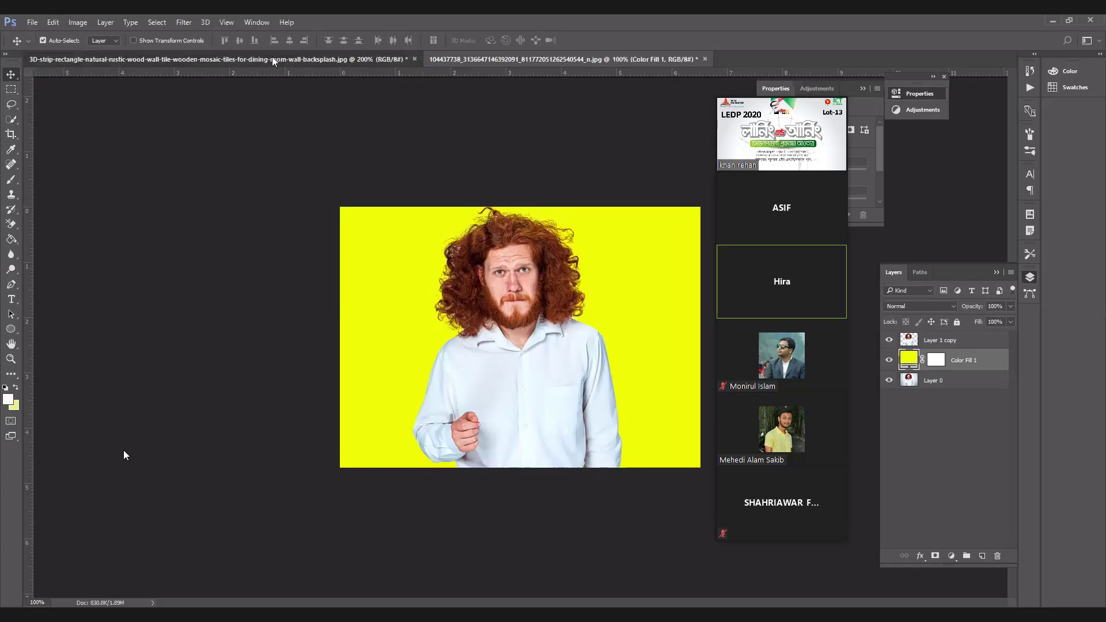
{"action": "left_click_drag", "start_coordinate": [272, 58], "coordinate": [911, 306]}
{"action": "key", "text": "ctrl"}
{"action": "key", "text": "ctrl+minus"}
{"action": "key", "text": "ctrl+plus"}
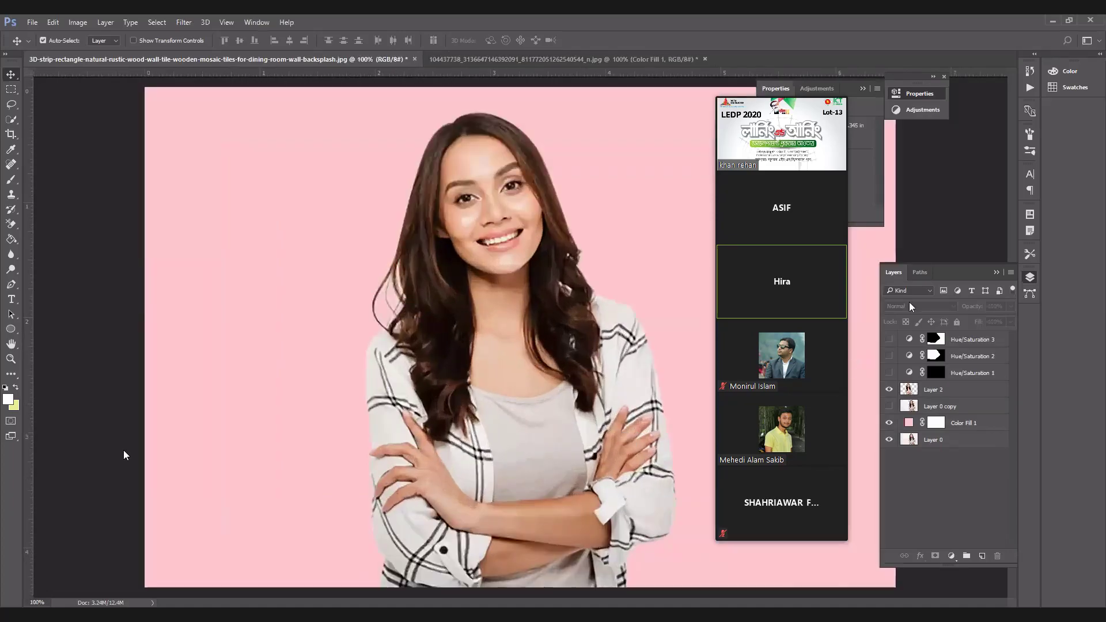
Set the Color Fill 1 layer behind the woman's portrait to red ff0000 and check the cut-out edges
{"action": "double_click", "coordinate": [909, 424]}
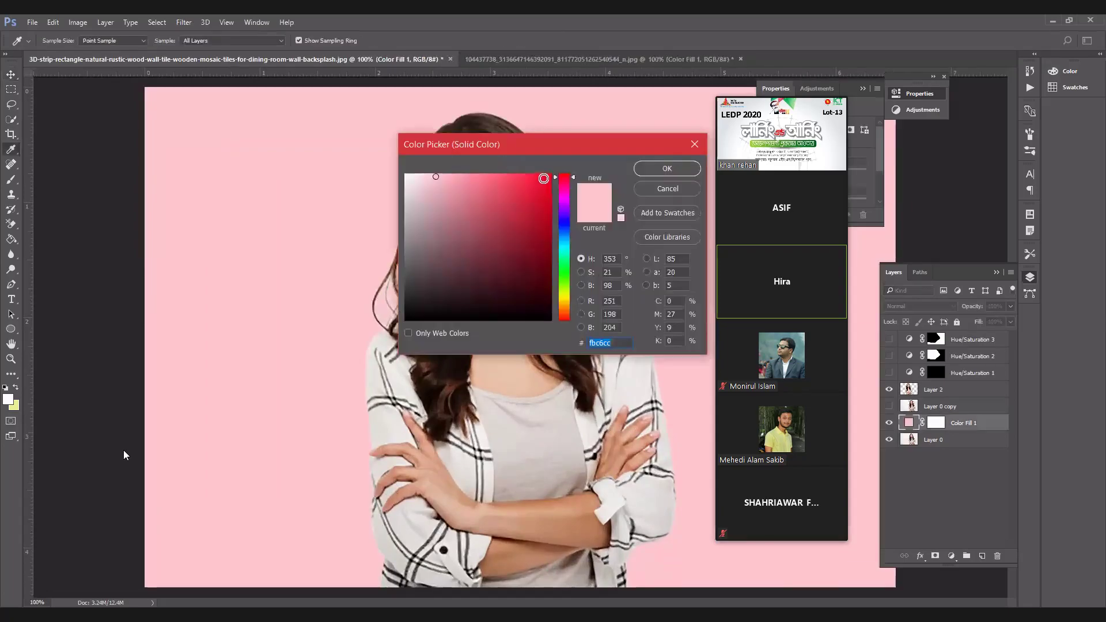
{"action": "left_click_drag", "start_coordinate": [563, 185], "coordinate": [566, 166]}
{"action": "type", "text": "ff0000"}
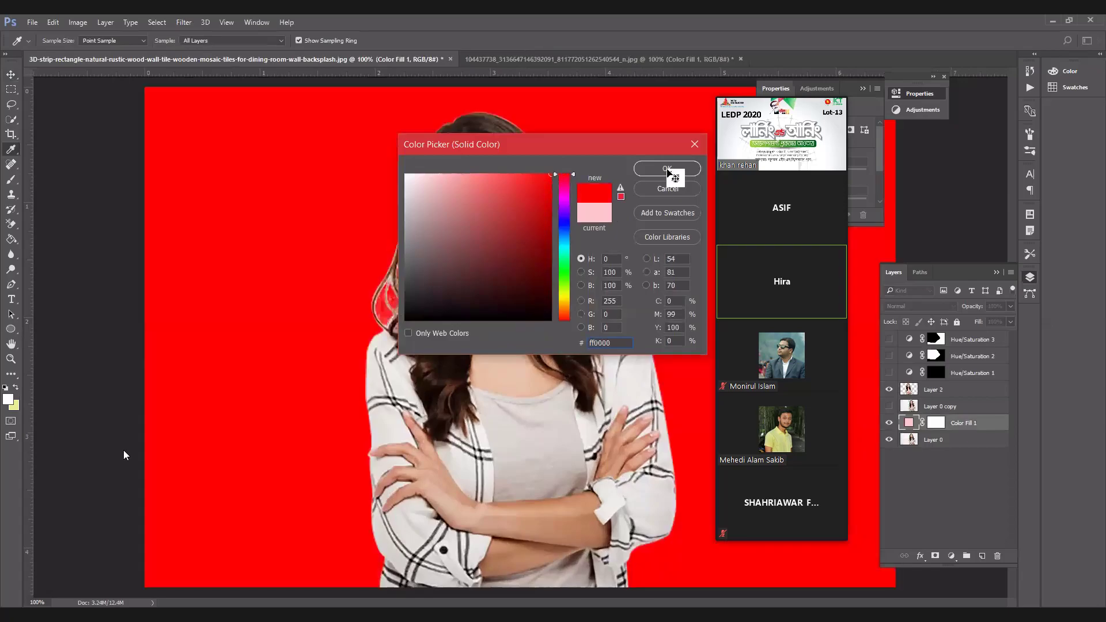
{"action": "left_click", "coordinate": [667, 169]}
{"action": "key", "text": "ctrl+plus"}
{"action": "key", "text": "ctrl+minus"}
{"action": "key", "text": "ctrl+minus"}
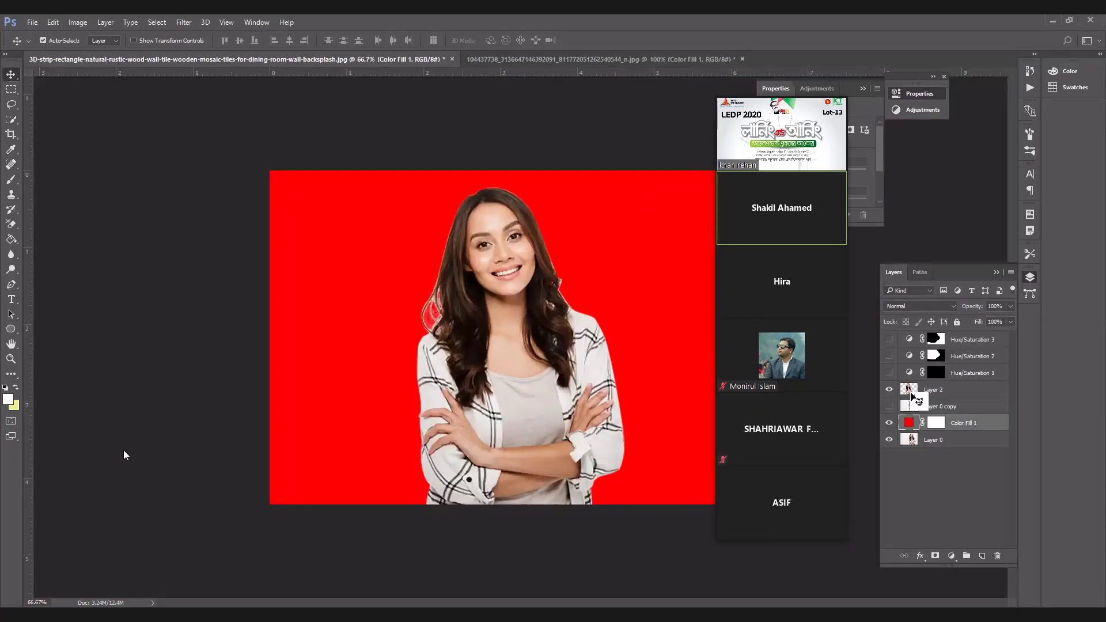
Compare the Layer 2 and Layer 0 copy cut-outs against the red fill by switching their visibility
{"action": "left_click_drag", "start_coordinate": [911, 395], "coordinate": [408, 345]}
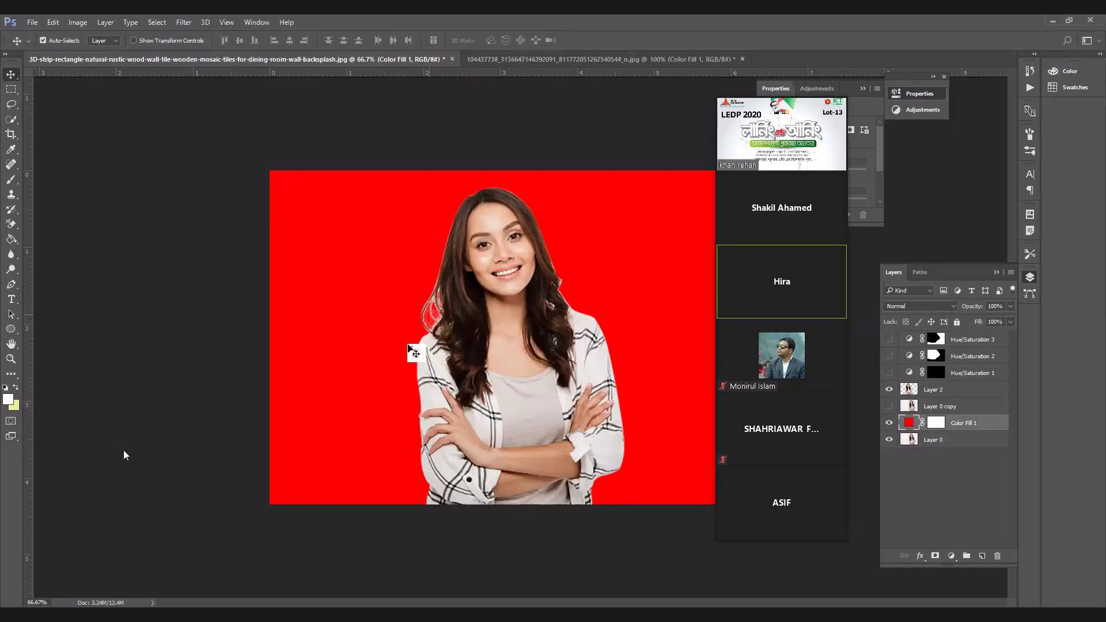
{"action": "left_click_drag", "start_coordinate": [408, 345], "coordinate": [889, 410]}
{"action": "left_click", "coordinate": [889, 406]}
{"action": "left_click", "coordinate": [889, 389]}
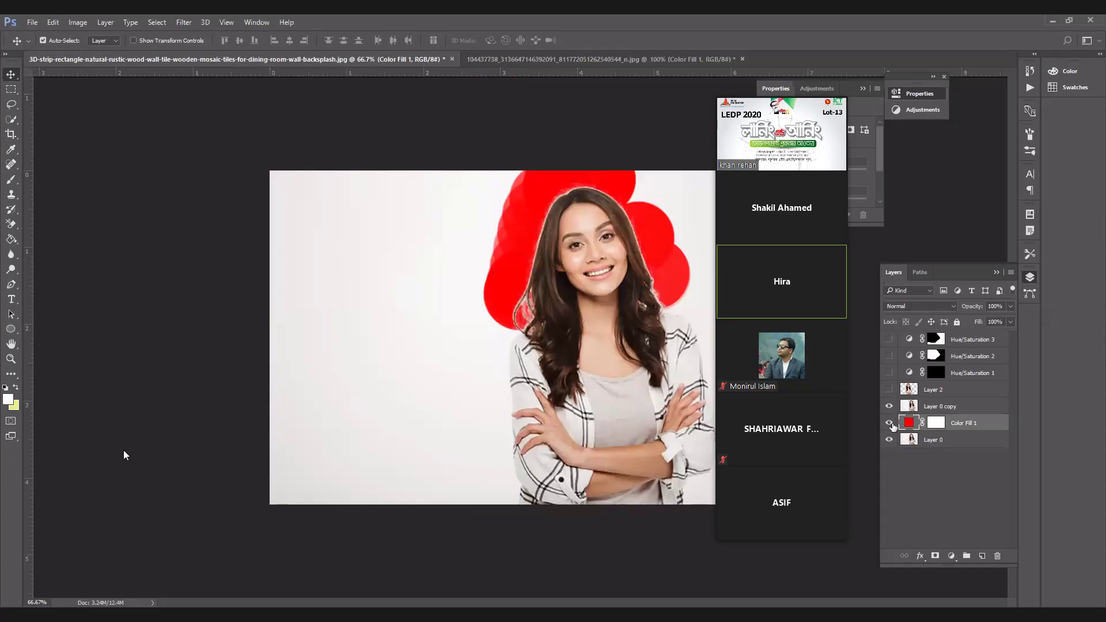
{"action": "left_click", "coordinate": [889, 390]}
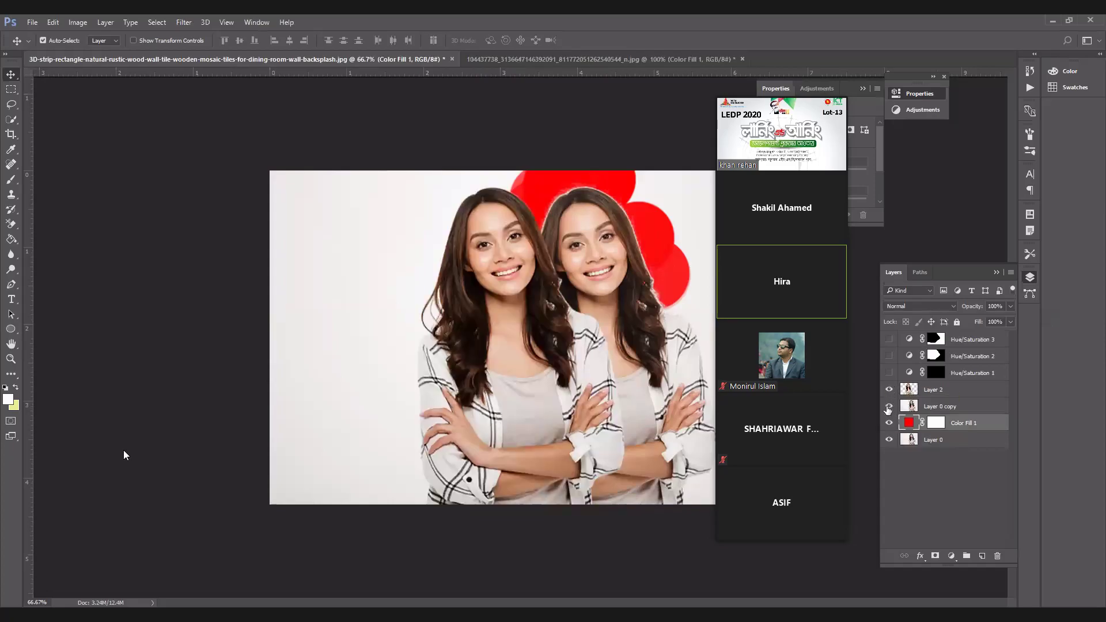
{"action": "left_click", "coordinate": [889, 407]}
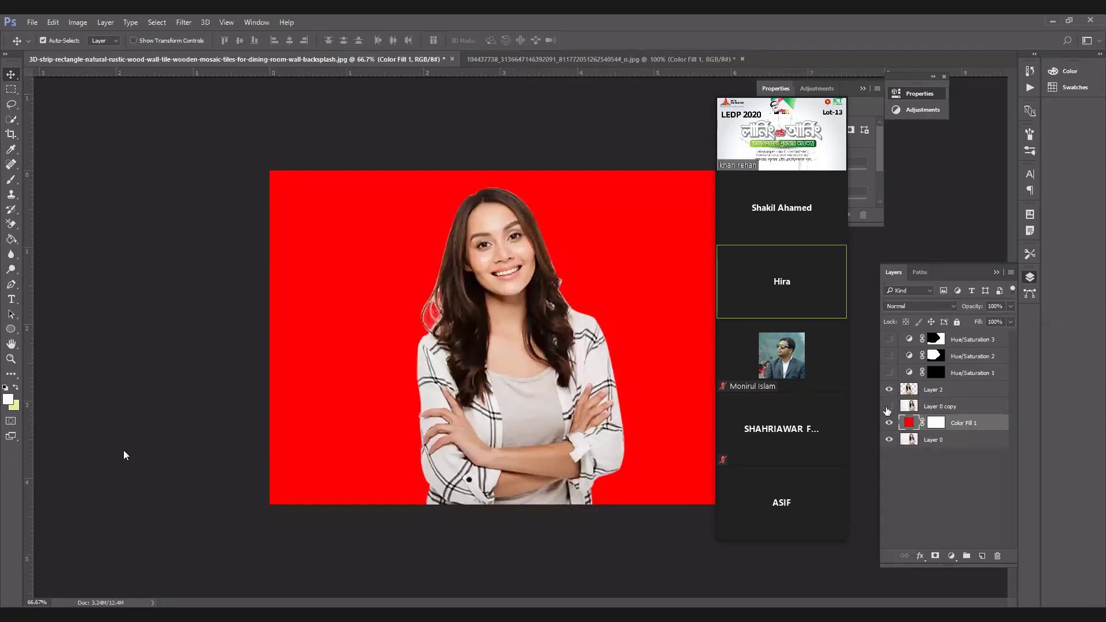
Hide Layer 0 and delete the Layer 0 copy layer
{"action": "left_click", "coordinate": [891, 441]}
{"action": "left_click_drag", "start_coordinate": [917, 407], "coordinate": [999, 556]}
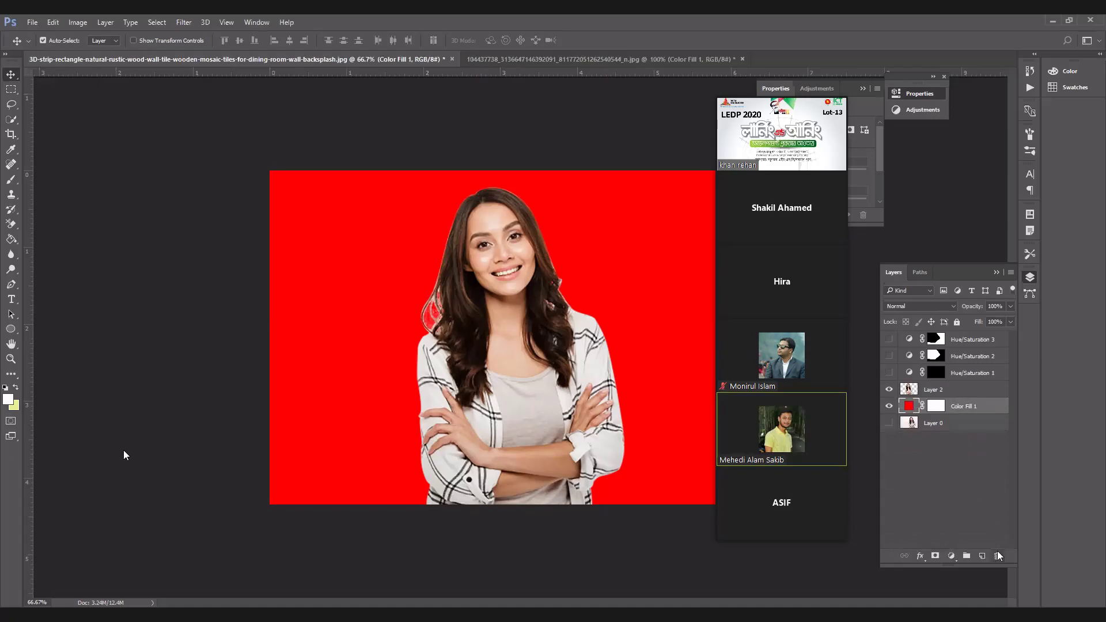
{"action": "left_click", "coordinate": [963, 455]}
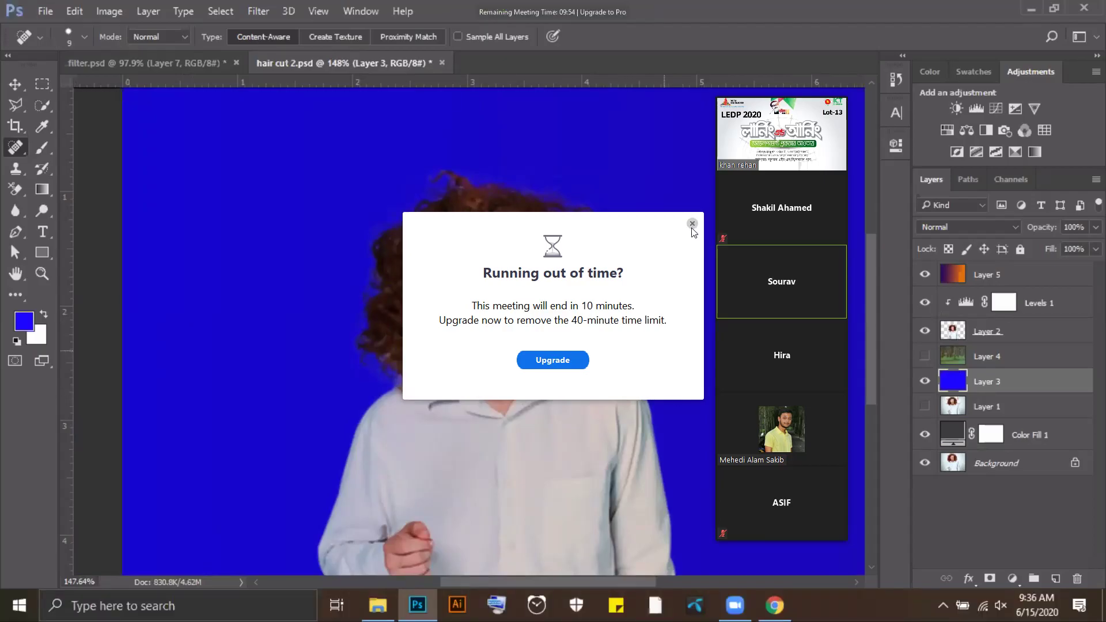
Dismiss the meeting time notice and blur the centre edge of Layer 5 in filter.psd with the Blur tool at 100% strength
{"action": "left_click", "coordinate": [692, 227]}
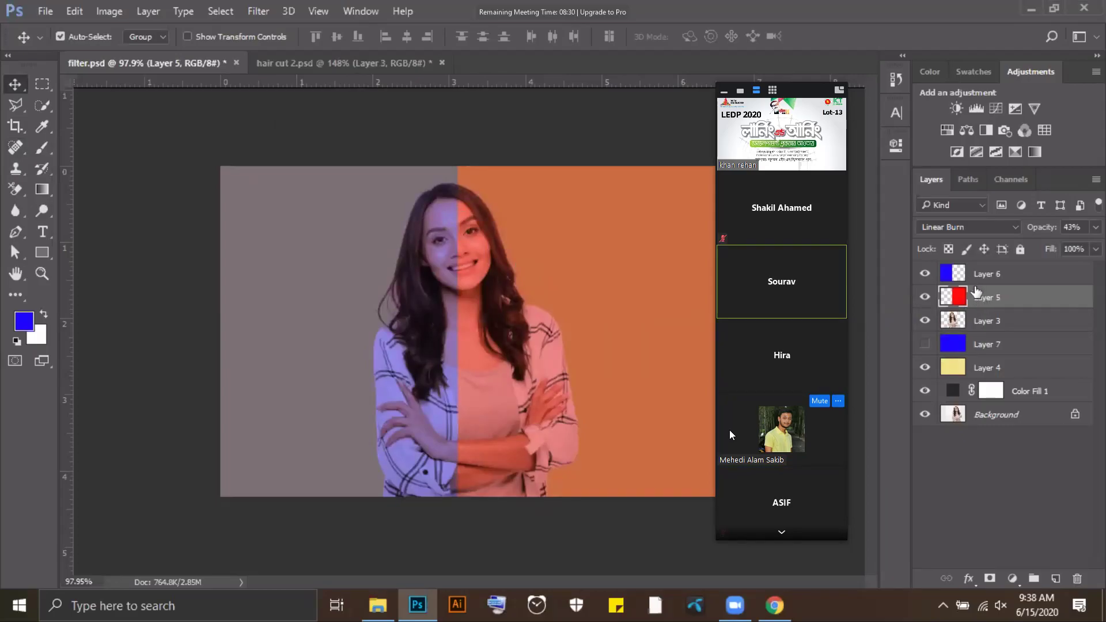
{"action": "left_click_drag", "start_coordinate": [982, 297], "coordinate": [235, 173]}
{"action": "key", "text": "r"}
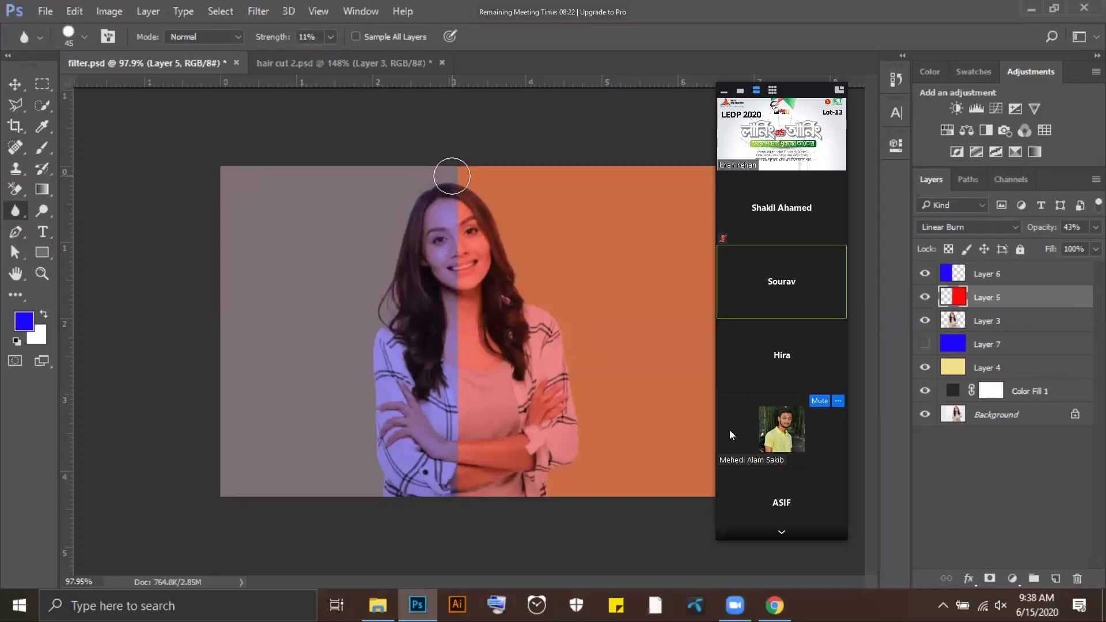
{"action": "left_click_drag", "start_coordinate": [271, 38], "coordinate": [522, 51]}
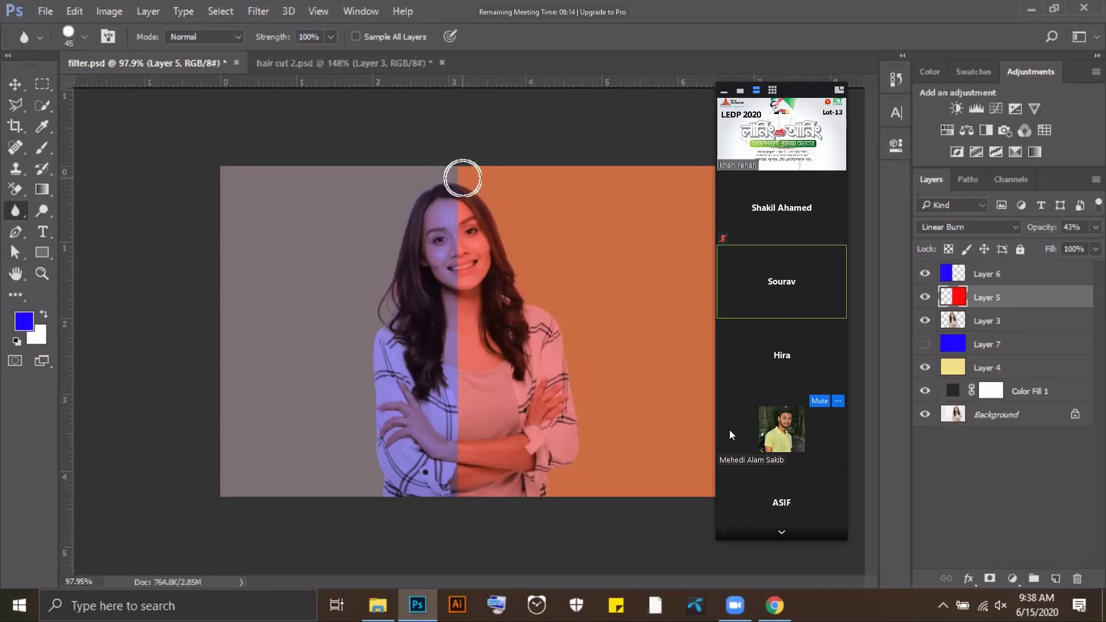
{"action": "left_click_drag", "start_coordinate": [463, 178], "coordinate": [455, 513]}
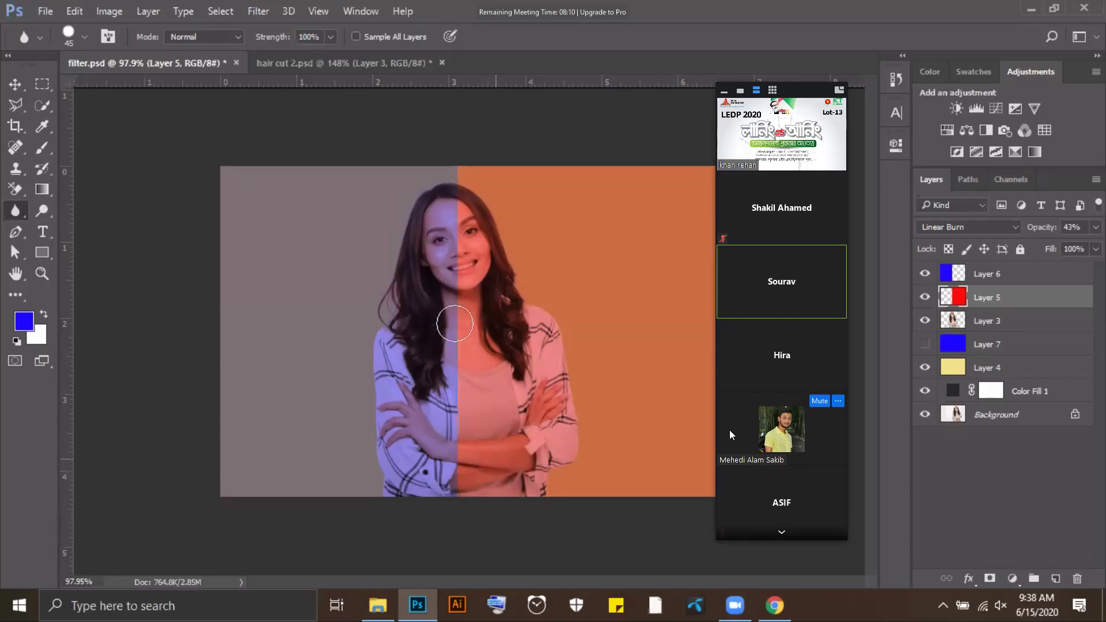
{"action": "mouse_move", "coordinate": [462, 186]}
{"action": "left_mouse_down"}
{"action": "mouse_move", "coordinate": [469, 510]}
{"action": "mouse_move", "coordinate": [471, 500]}
{"action": "left_mouse_up"}
Set up the Eraser with a soft round 60 px brush, 64% opacity and 76% flow
{"action": "left_click", "coordinate": [18, 191]}
{"action": "right_click", "coordinate": [18, 190]}
{"action": "left_click", "coordinate": [111, 190]}
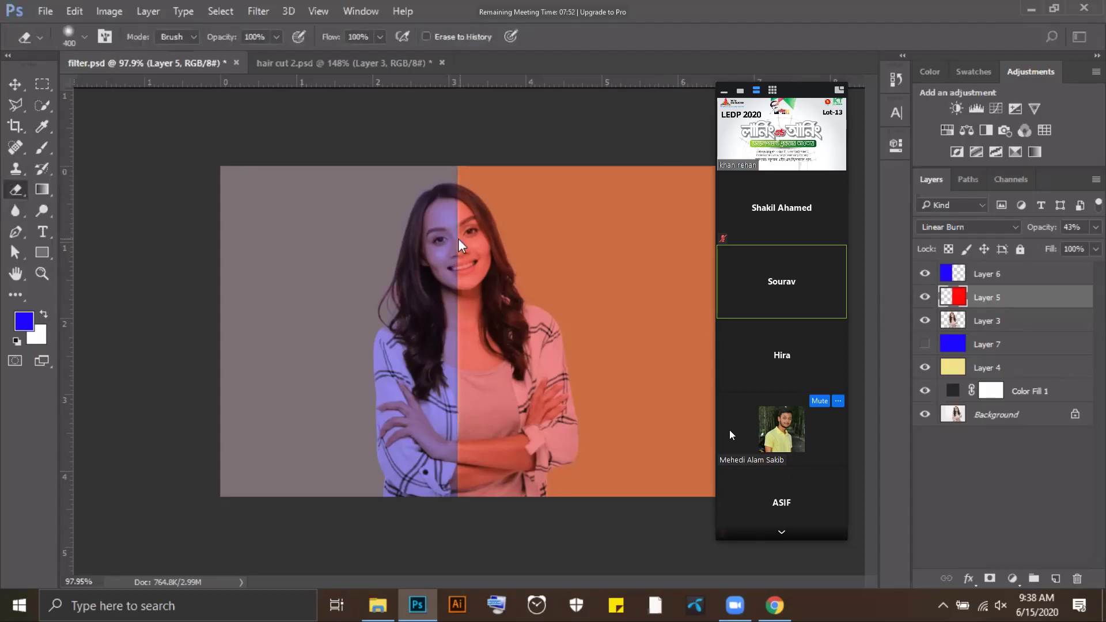
{"action": "key", "text": "bracketleft"}
{"action": "key", "text": "bracketleft"}
{"action": "key", "text": "bracketleft"}
{"action": "key", "text": "bracketleft"}
{"action": "key", "text": "bracketleft"}
{"action": "key", "text": "bracketleft"}
{"action": "key", "text": "bracketleft"}
{"action": "key", "text": "bracketleft"}
{"action": "key", "text": "bracketleft"}
{"action": "key", "text": "bracketleft"}
{"action": "key", "text": "bracketleft"}
{"action": "key", "text": "bracketleft"}
{"action": "right_click", "coordinate": [458, 181]}
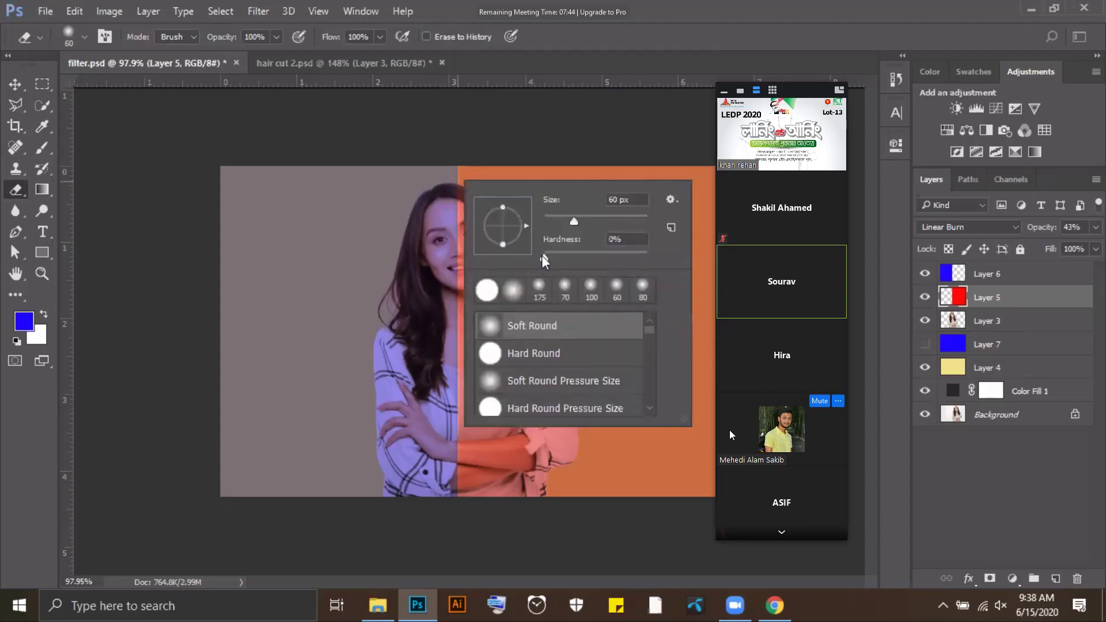
{"action": "left_click_drag", "start_coordinate": [549, 258], "coordinate": [554, 257]}
{"action": "left_click_drag", "start_coordinate": [333, 40], "coordinate": [314, 37]}
{"action": "mouse_move", "coordinate": [222, 40]}
{"action": "left_mouse_down"}
{"action": "mouse_move", "coordinate": [212, 40]}
{"action": "mouse_move", "coordinate": [231, 43]}
{"action": "mouse_move", "coordinate": [215, 40]}
{"action": "left_mouse_up"}
Try to soften the colour seam down the woman's centre by erasing the inner edges of Layer 5 and Layer 6
{"action": "mouse_move", "coordinate": [434, 264]}
{"action": "left_mouse_down"}
{"action": "mouse_move", "coordinate": [453, 233]}
{"action": "mouse_move", "coordinate": [454, 180]}
{"action": "mouse_move", "coordinate": [460, 280]}
{"action": "mouse_move", "coordinate": [446, 453]}
{"action": "mouse_move", "coordinate": [452, 494]}
{"action": "mouse_move", "coordinate": [463, 375]}
{"action": "mouse_move", "coordinate": [455, 487]}
{"action": "left_mouse_up"}
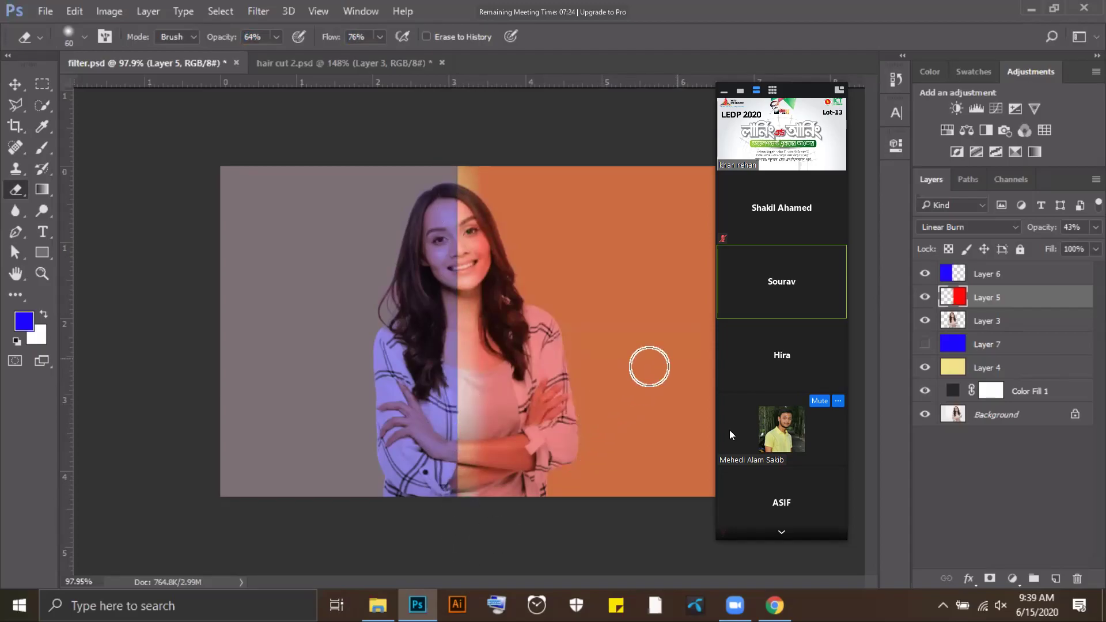
{"action": "key", "text": "alt+bracketright"}
{"action": "mouse_move", "coordinate": [451, 153]}
{"action": "left_mouse_down"}
{"action": "mouse_move", "coordinate": [451, 408]}
{"action": "mouse_move", "coordinate": [467, 497]}
{"action": "left_mouse_up"}
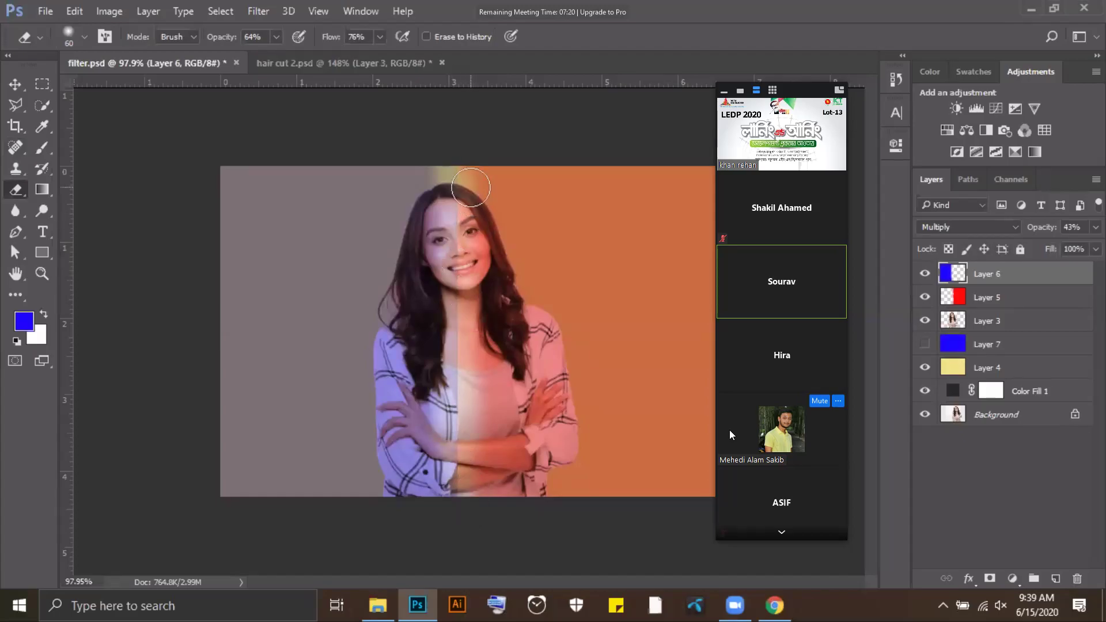
{"action": "left_click_drag", "start_coordinate": [461, 168], "coordinate": [464, 561]}
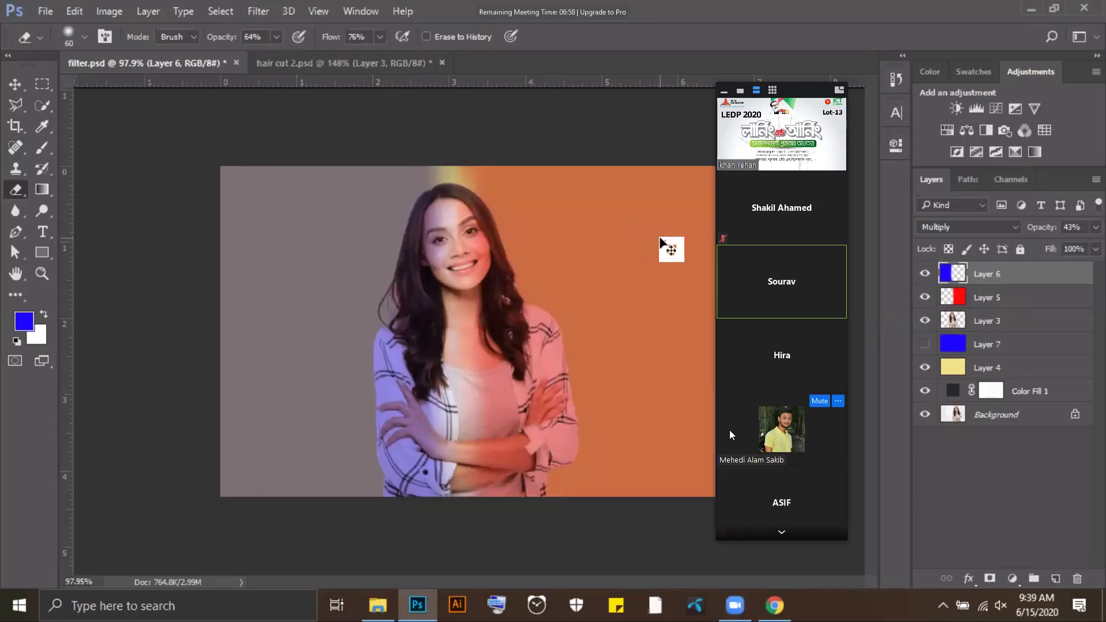
{"action": "key", "text": "ctrl+z"}
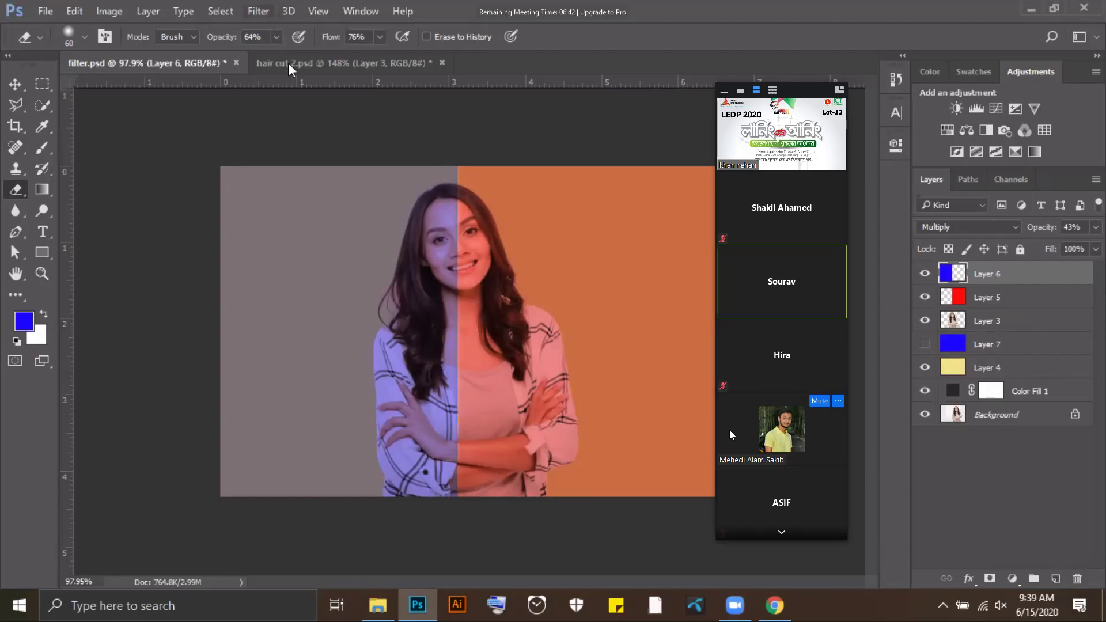
Apply a Gaussian Blur to the blue overlay on Layer 6
{"action": "left_click", "coordinate": [258, 10]}
{"action": "mouse_move", "coordinate": [322, 190]}
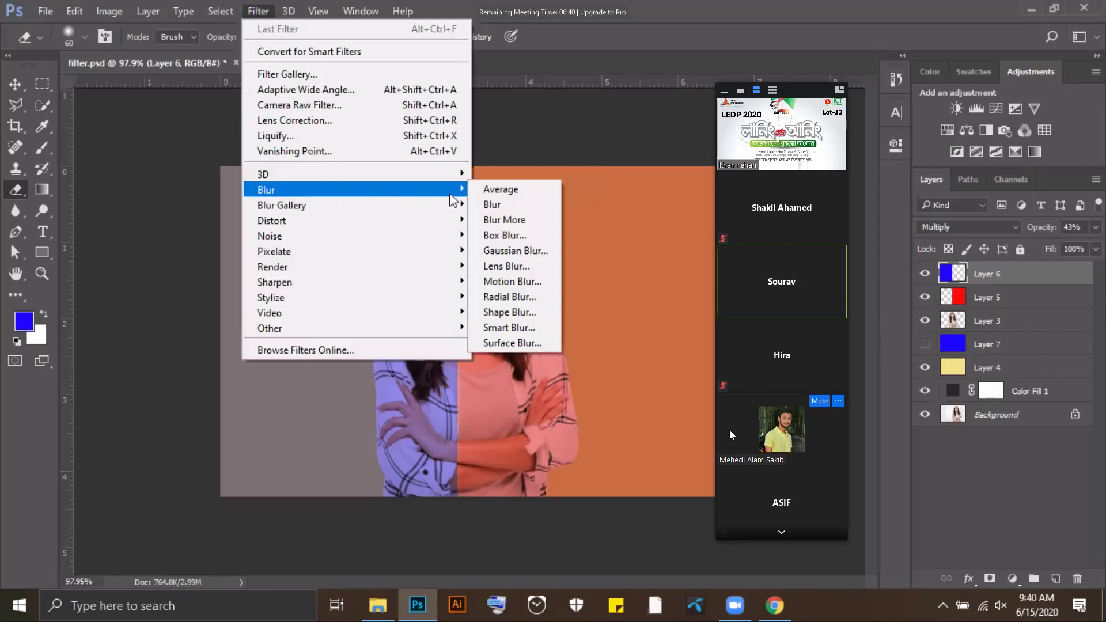
{"action": "left_click", "coordinate": [509, 252]}
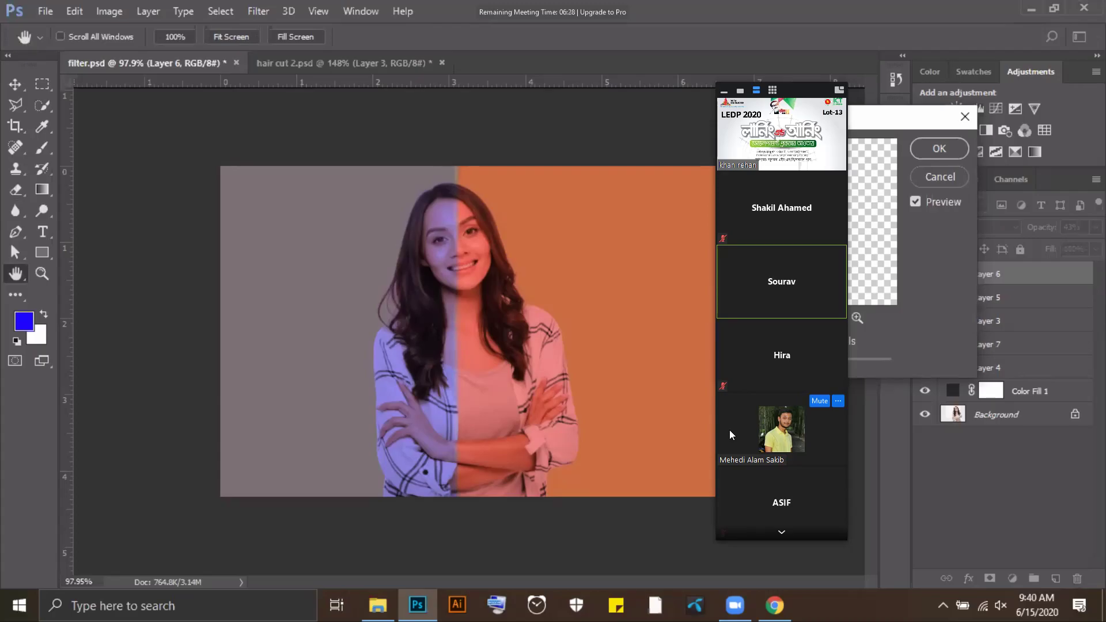
{"action": "left_click", "coordinate": [912, 152]}
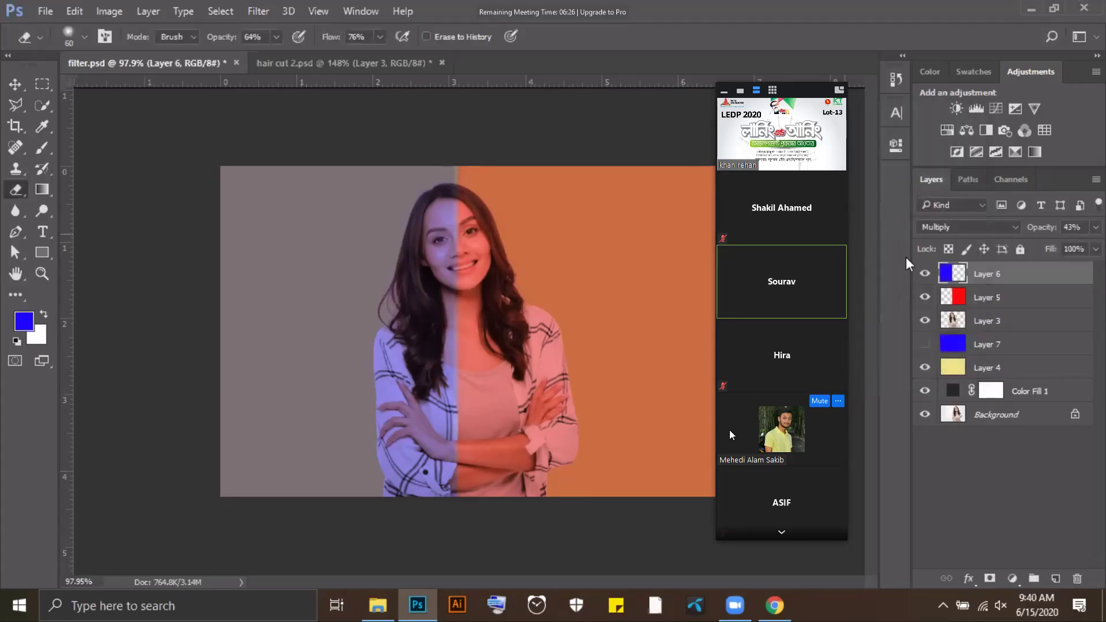
{"action": "left_click", "coordinate": [987, 297]}
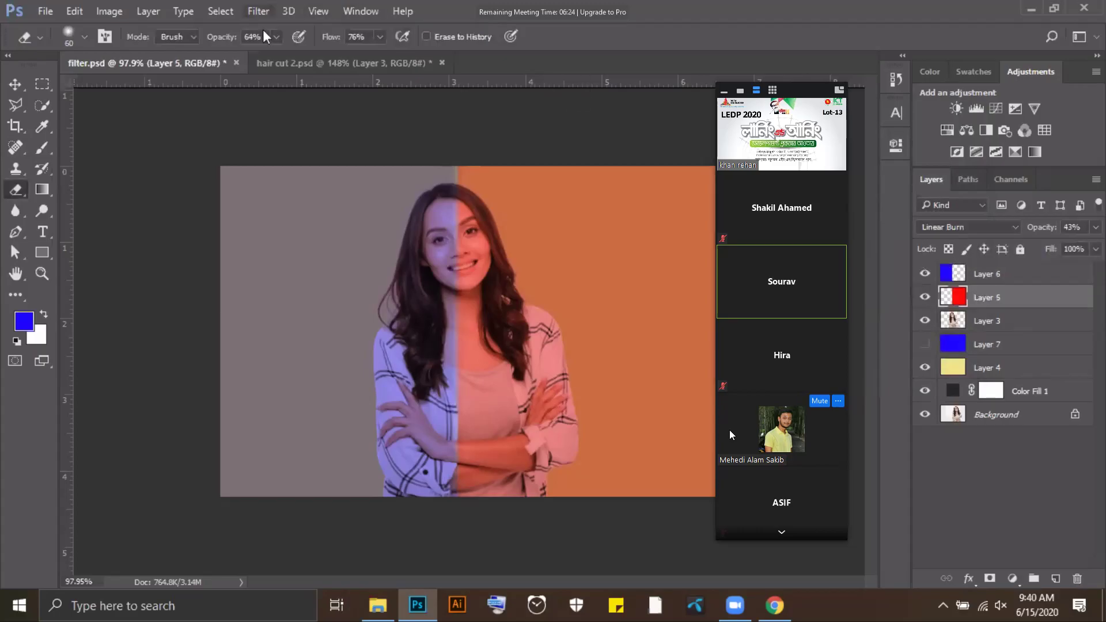
{"action": "left_click", "coordinate": [259, 11]}
{"action": "key", "text": "Escape"}
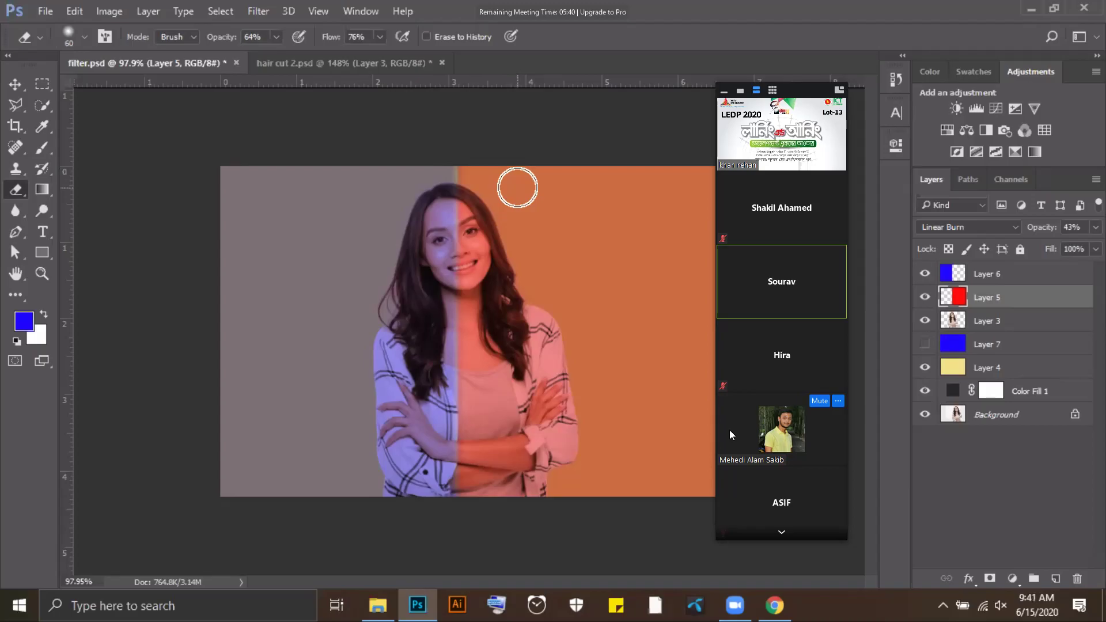
{"action": "left_click", "coordinate": [976, 276]}
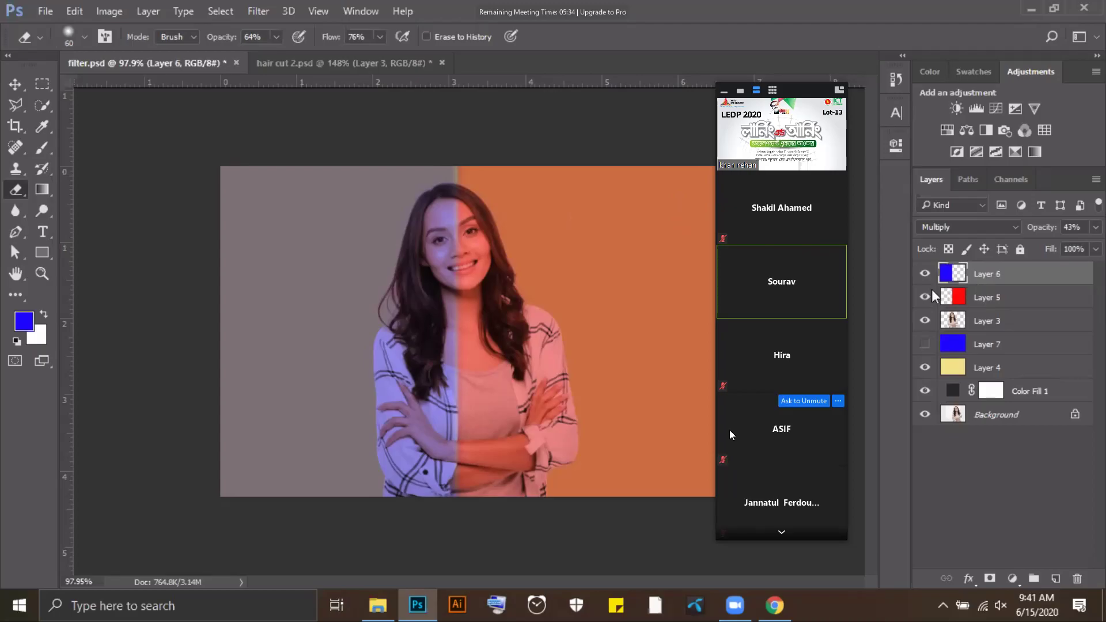
Compare the hair cut 2.psd portrait with the two-colour filter.psd portrait, ending on filter.psd
{"action": "left_click", "coordinate": [359, 64]}
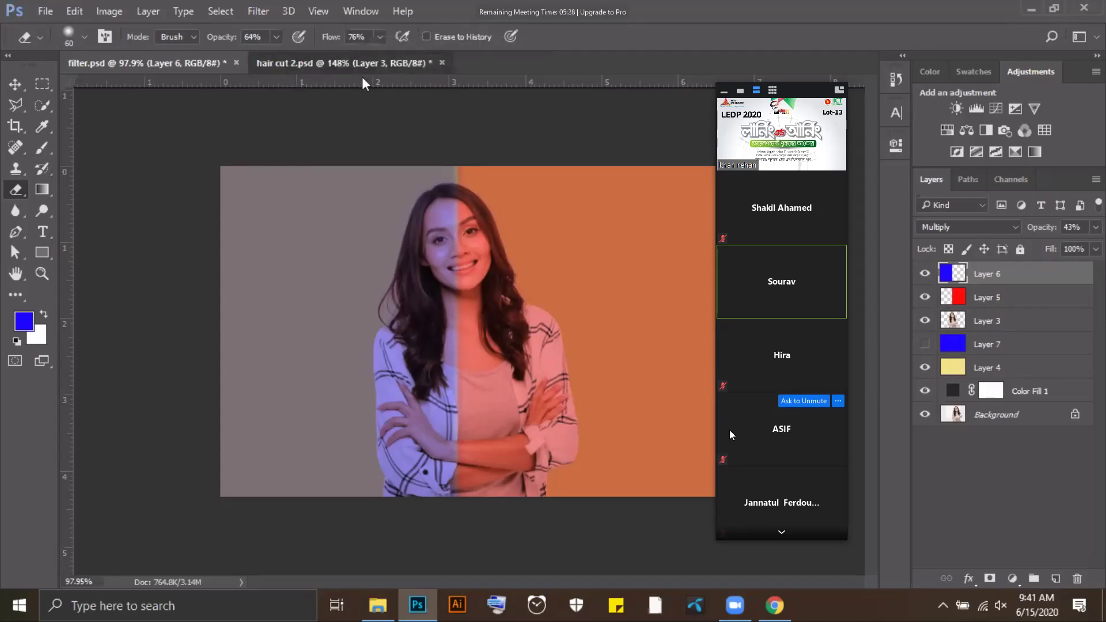
{"action": "left_click", "coordinate": [166, 63]}
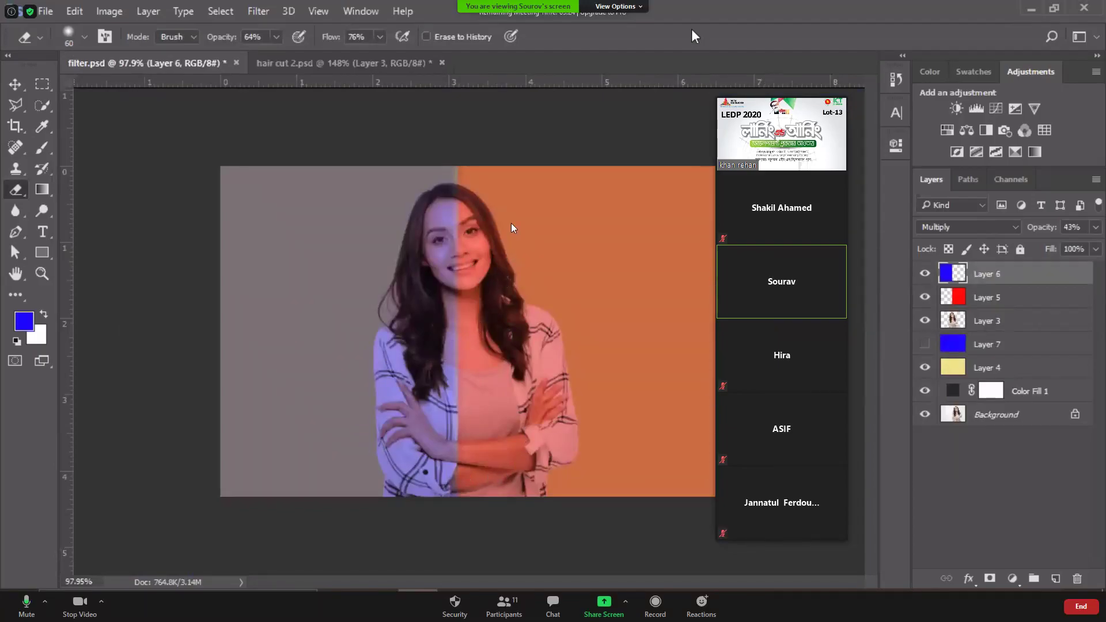
{"action": "left_click", "coordinate": [415, 63]}
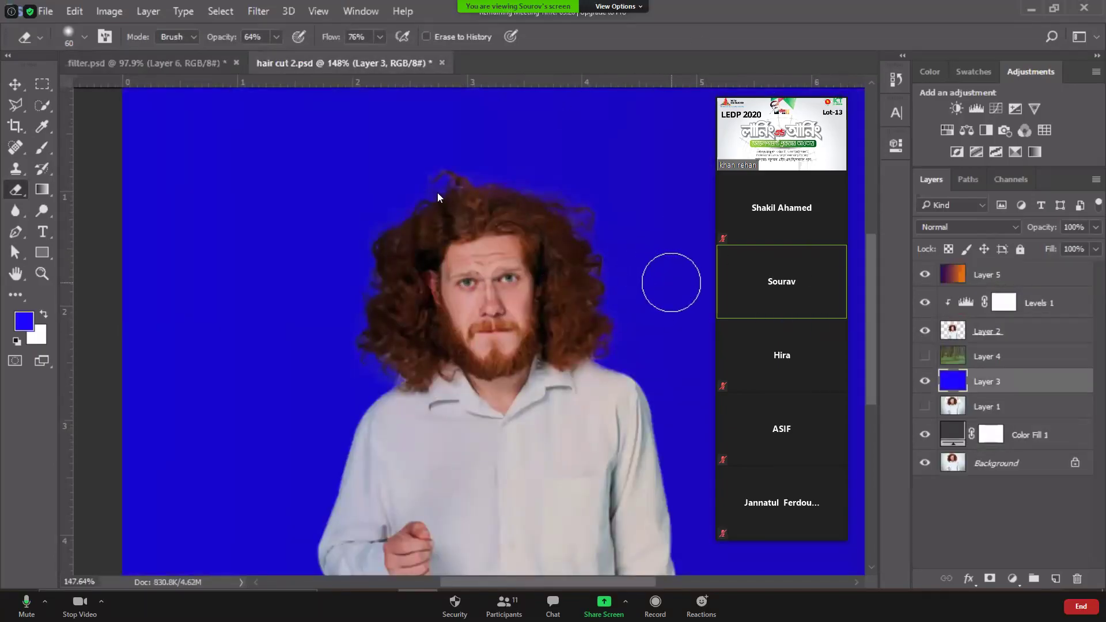
{"action": "left_click", "coordinate": [170, 64]}
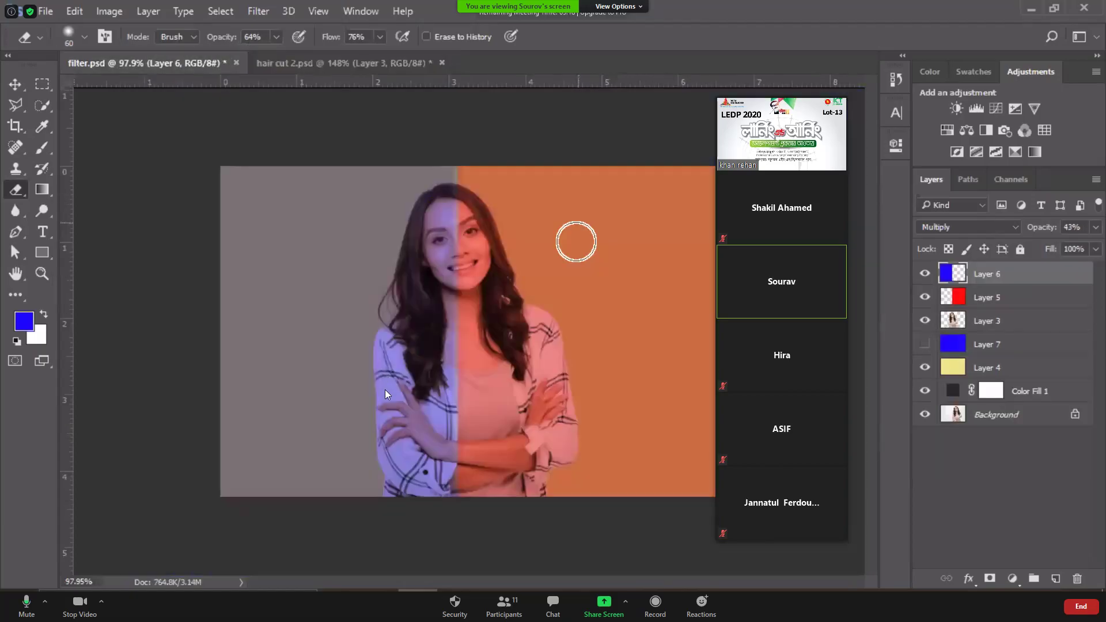
Hide the red and blue overlays on Layer 5 and Layer 6 in filter.psd, and bring up hair cut 2.psd
{"action": "left_click", "coordinate": [925, 298]}
{"action": "left_click", "coordinate": [925, 274]}
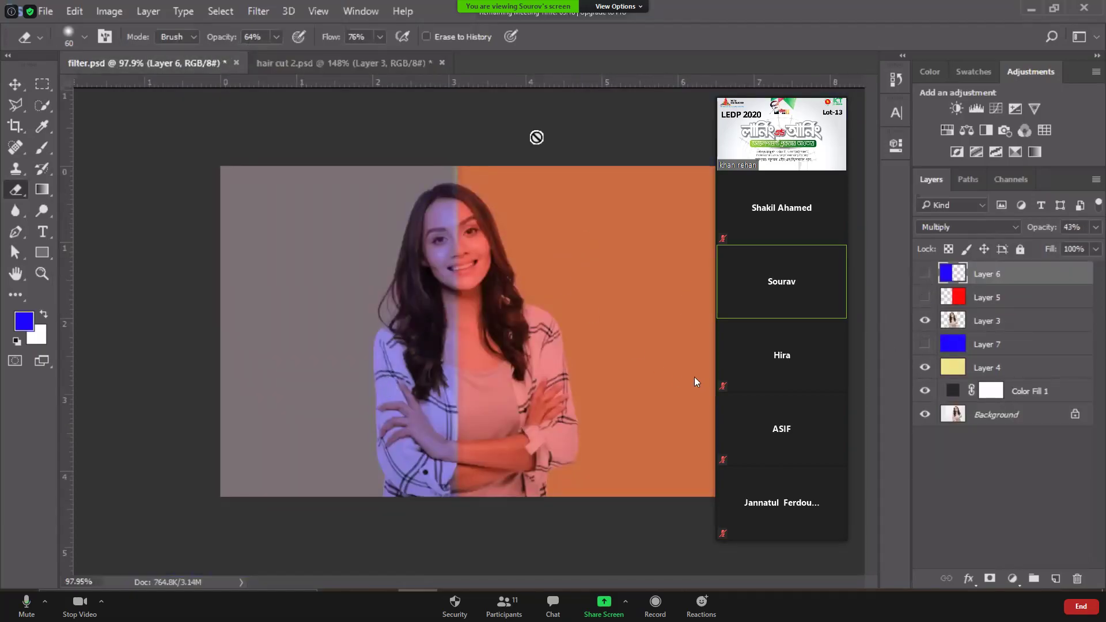
{"action": "left_click", "coordinate": [340, 64]}
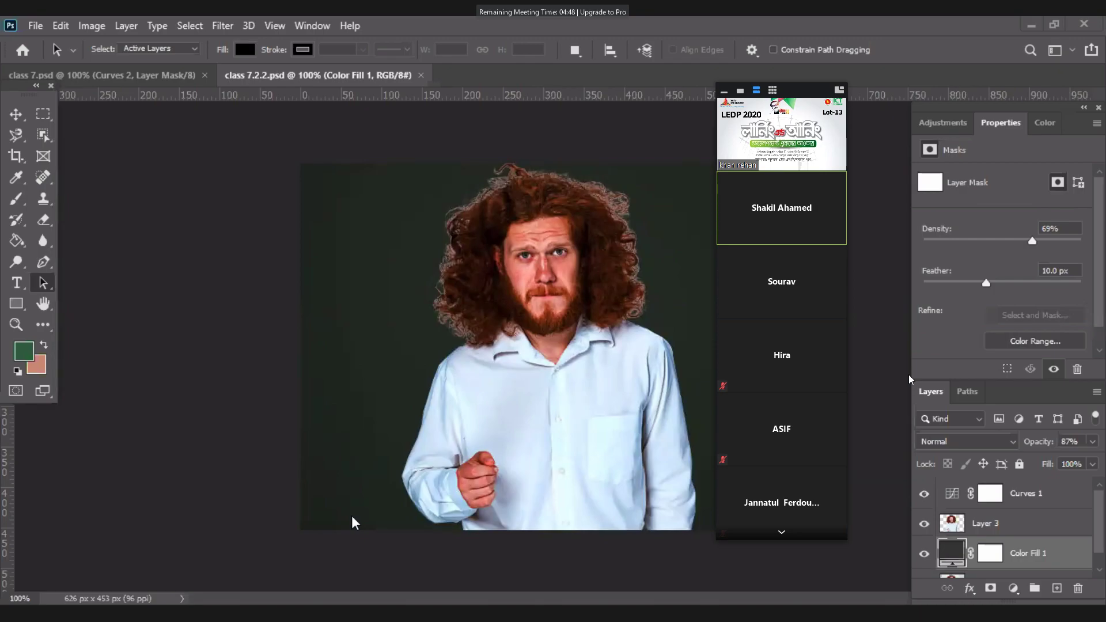
Change the Color Fill 1 background in class 7.psd to pure red, ff0000, to check the woman's cut-out
{"action": "left_click", "coordinate": [132, 74]}
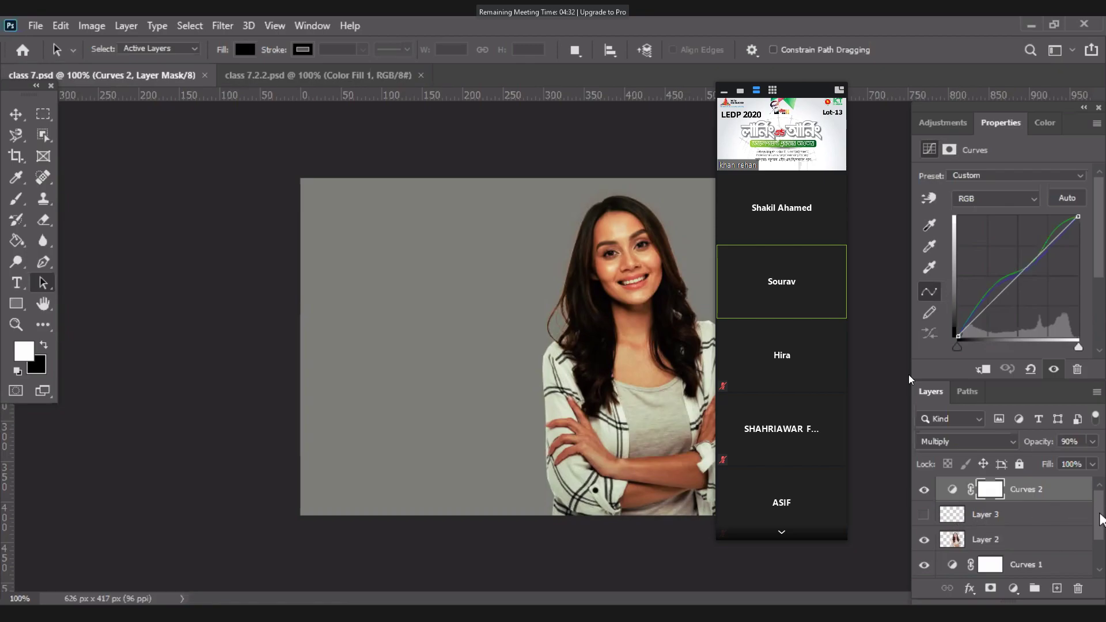
{"action": "scroll", "coordinate": [1100, 507], "scroll_direction": "down", "scroll_amount": 2}
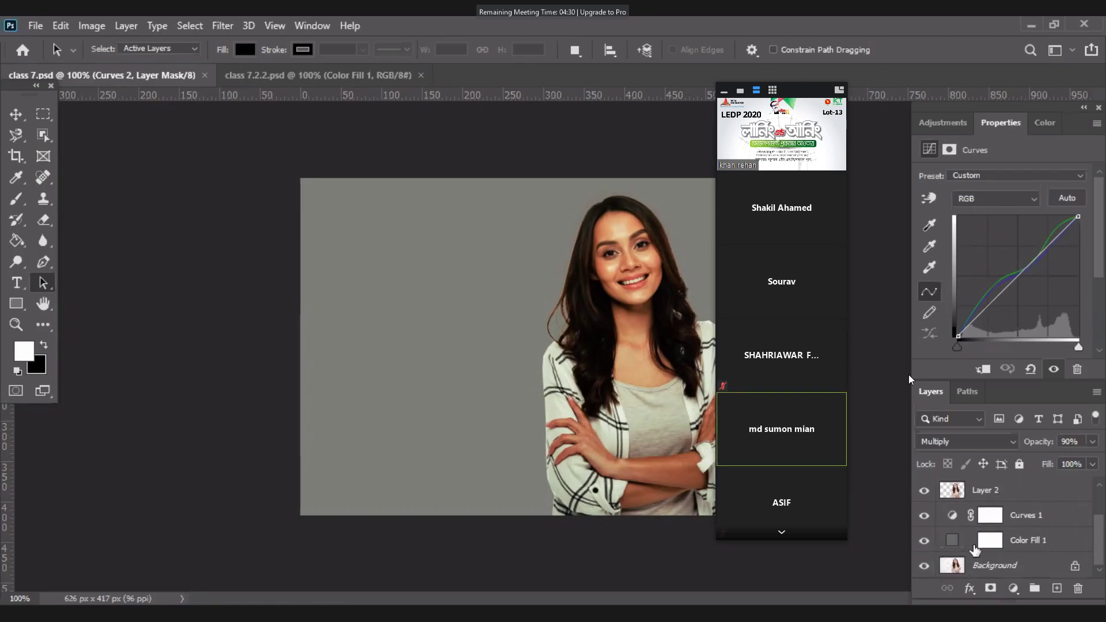
{"action": "left_click", "coordinate": [952, 542]}
{"action": "double_click", "coordinate": [953, 541]}
{"action": "left_click_drag", "start_coordinate": [812, 87], "coordinate": [840, 75]}
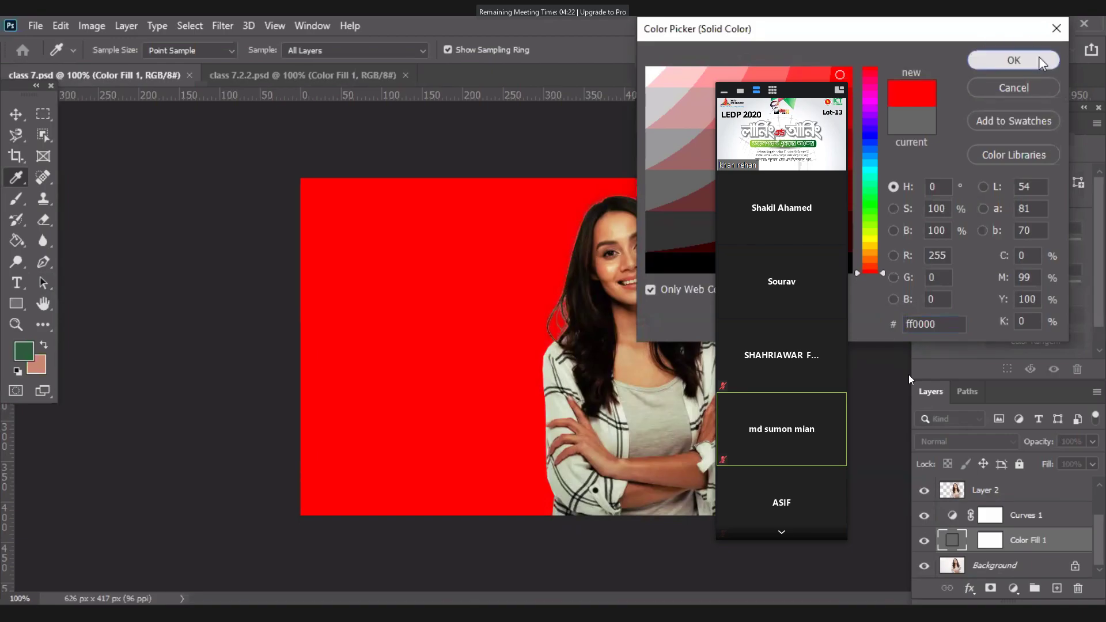
{"action": "left_click", "coordinate": [1042, 61]}
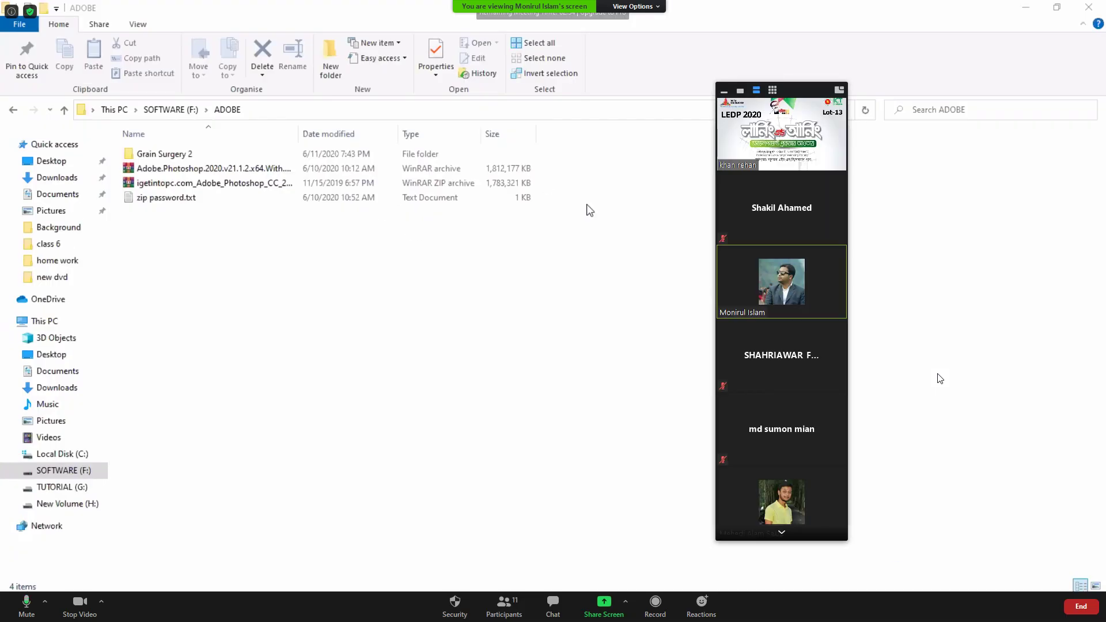
Review the homework portraits in 01.psd, 02.psd and 06.psd, ending on 07.psd
{"action": "mouse_move", "coordinate": [491, 613]}
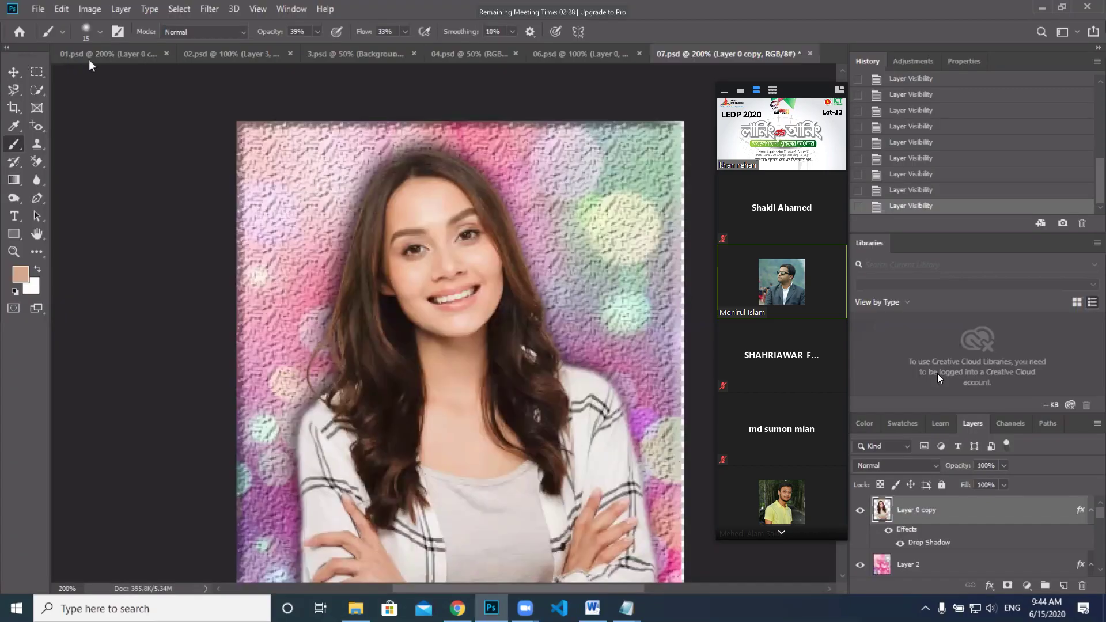
{"action": "left_click", "coordinate": [92, 56]}
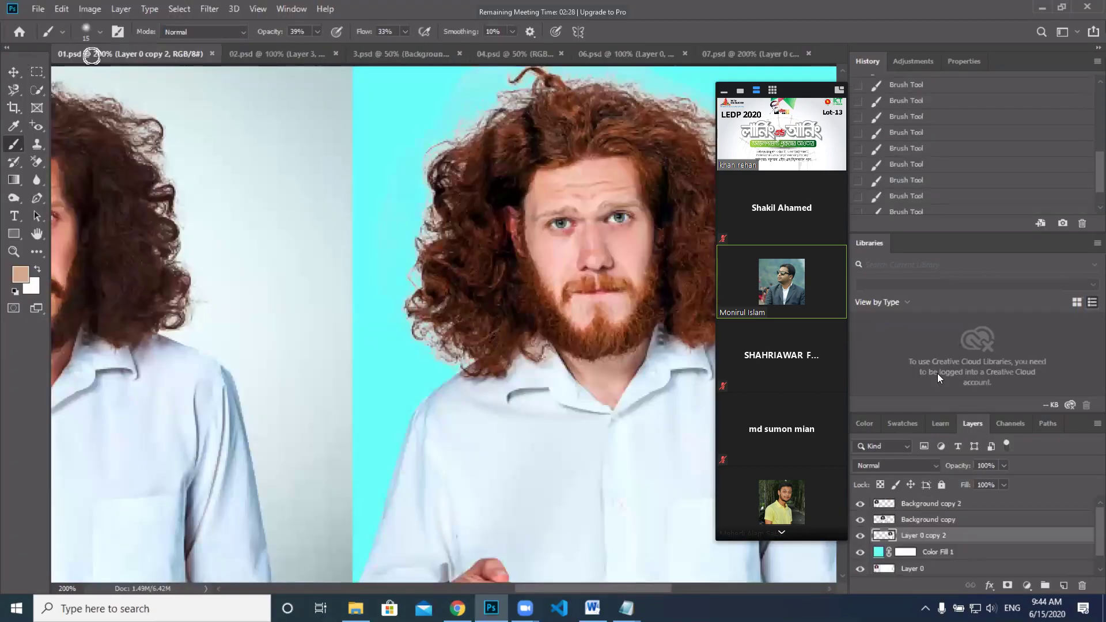
{"action": "left_click", "coordinate": [266, 57]}
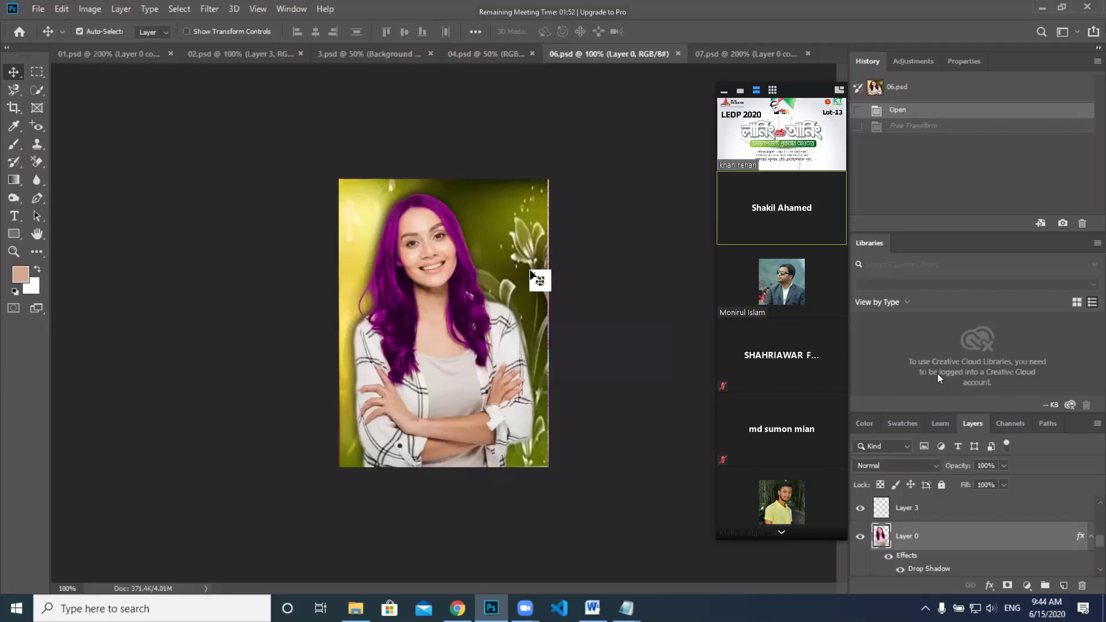
{"action": "left_click", "coordinate": [725, 56]}
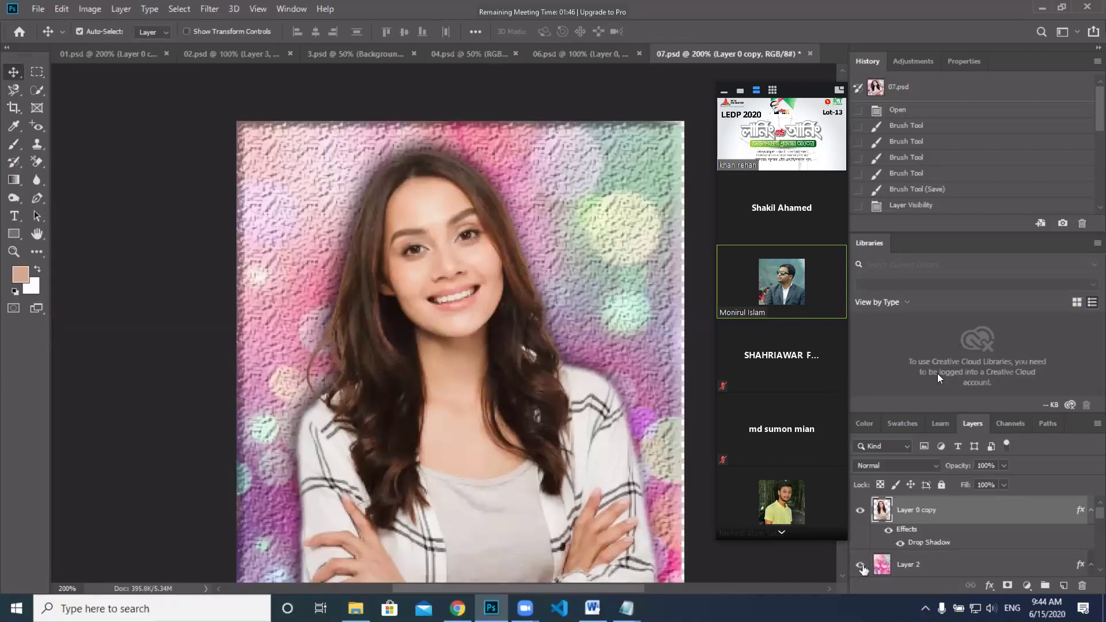
Hide Layer 2 and the background image layers in 07.psd to inspect the woman's hair edges against transparency
{"action": "left_click", "coordinate": [862, 566]}
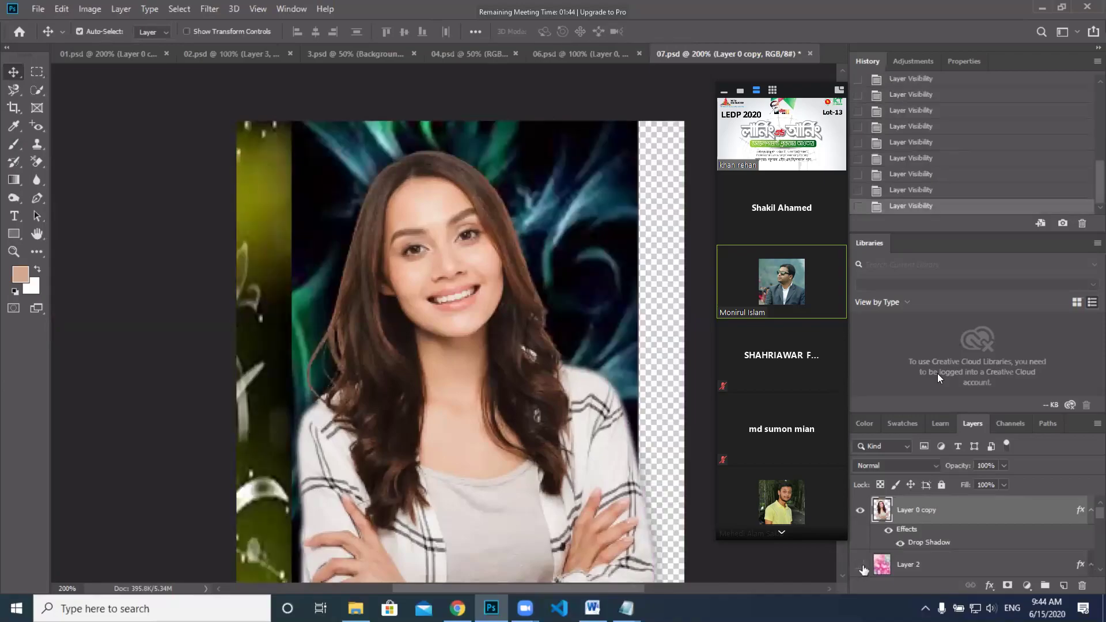
{"action": "left_click", "coordinate": [862, 567]}
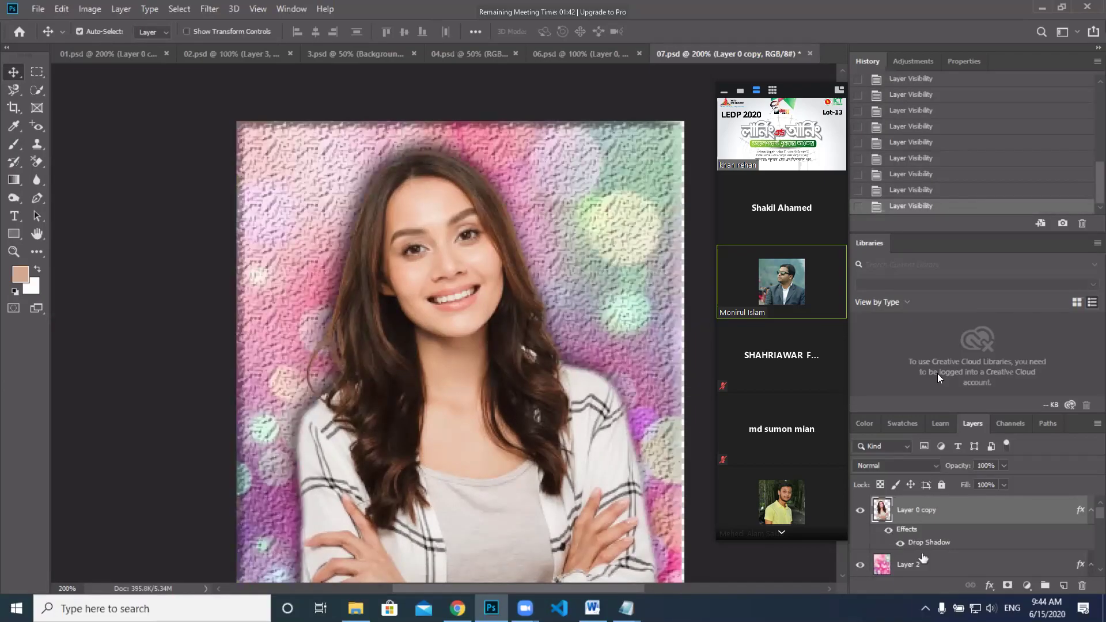
{"action": "left_click", "coordinate": [861, 566]}
{"action": "scroll", "coordinate": [865, 569], "scroll_direction": "down", "scroll_amount": 1}
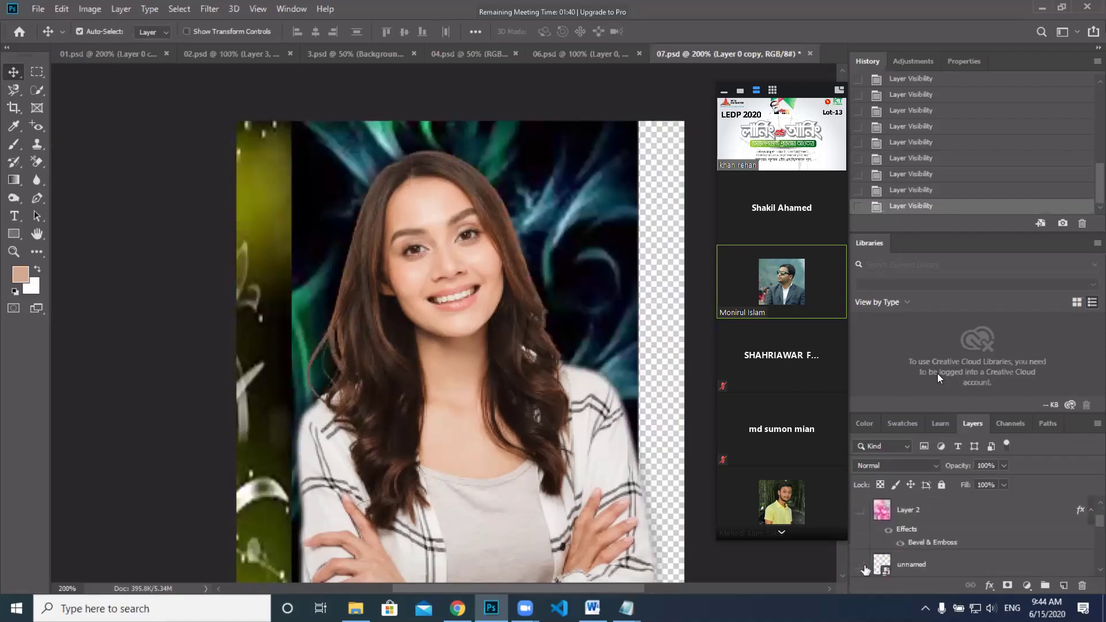
{"action": "scroll", "coordinate": [868, 569], "scroll_direction": "down", "scroll_amount": 2}
{"action": "scroll", "coordinate": [871, 562], "scroll_direction": "down", "scroll_amount": 1}
{"action": "left_click", "coordinate": [861, 545]}
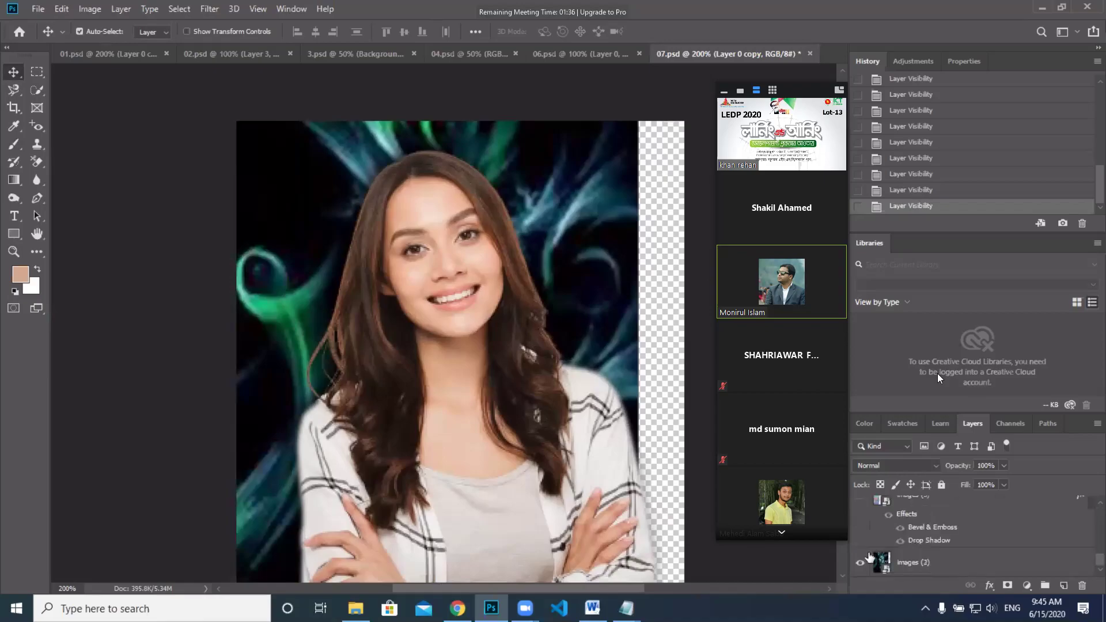
{"action": "left_click", "coordinate": [861, 563]}
{"action": "key", "text": "ctrl+space"}
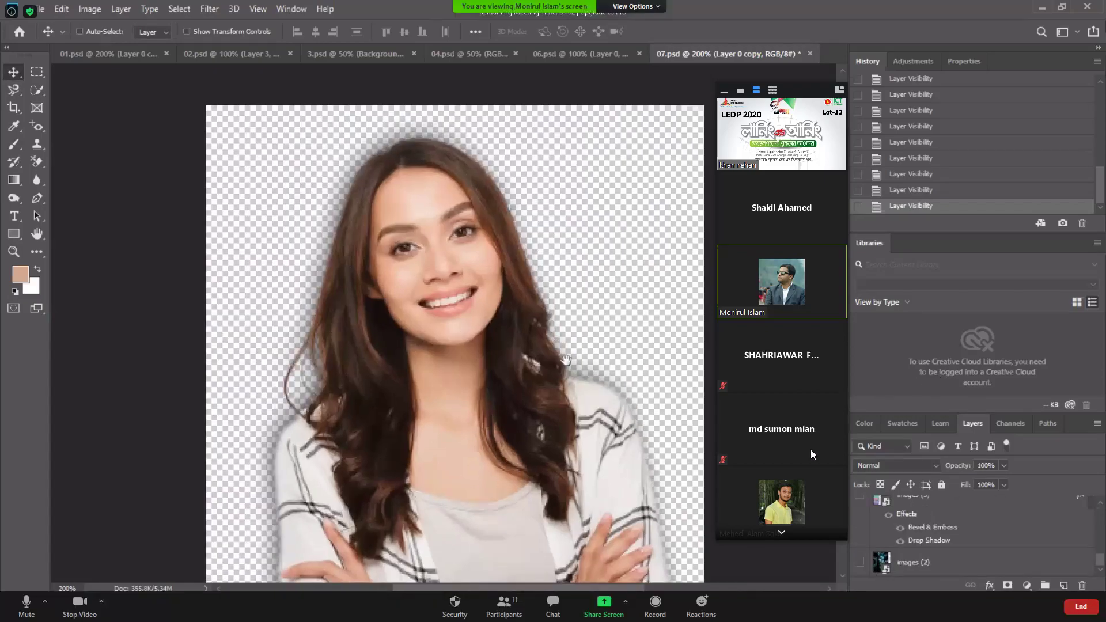
{"action": "left_click", "coordinate": [551, 344]}
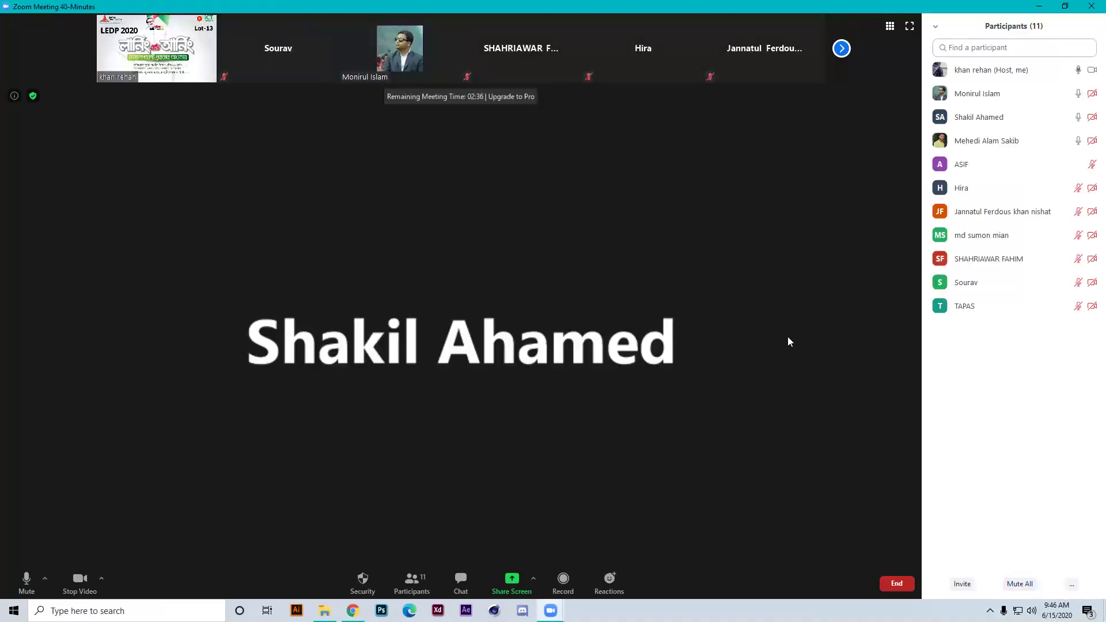
End the current Zoom meeting, dismiss the upgrade offer and start a new meeting with the personal meeting ID
{"action": "left_click", "coordinate": [896, 584]}
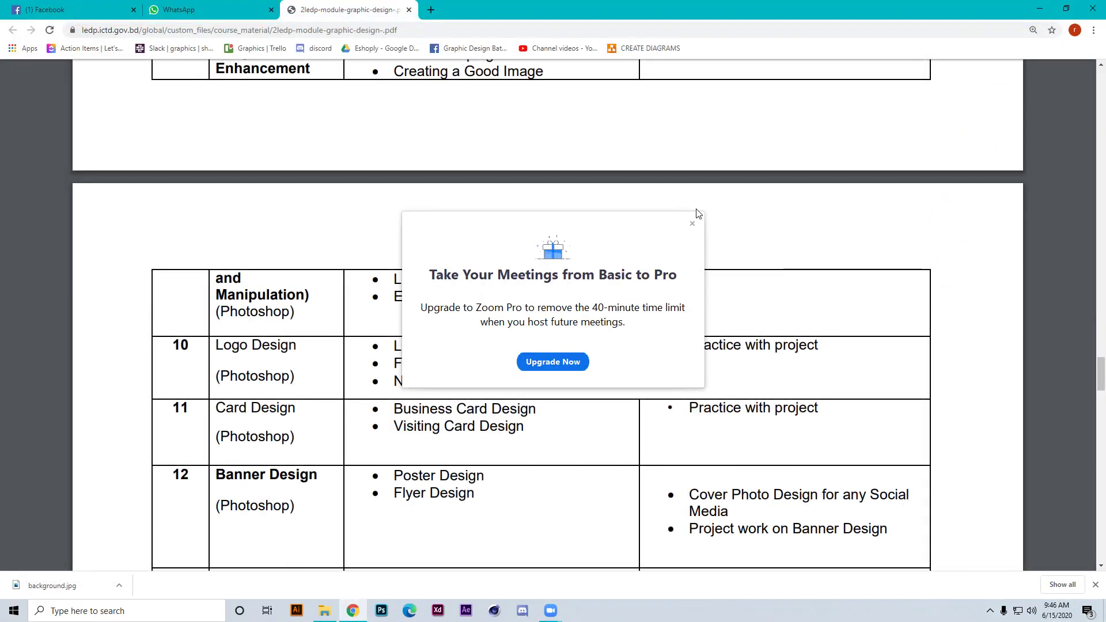
{"action": "left_click", "coordinate": [693, 224]}
{"action": "left_click", "coordinate": [552, 610]}
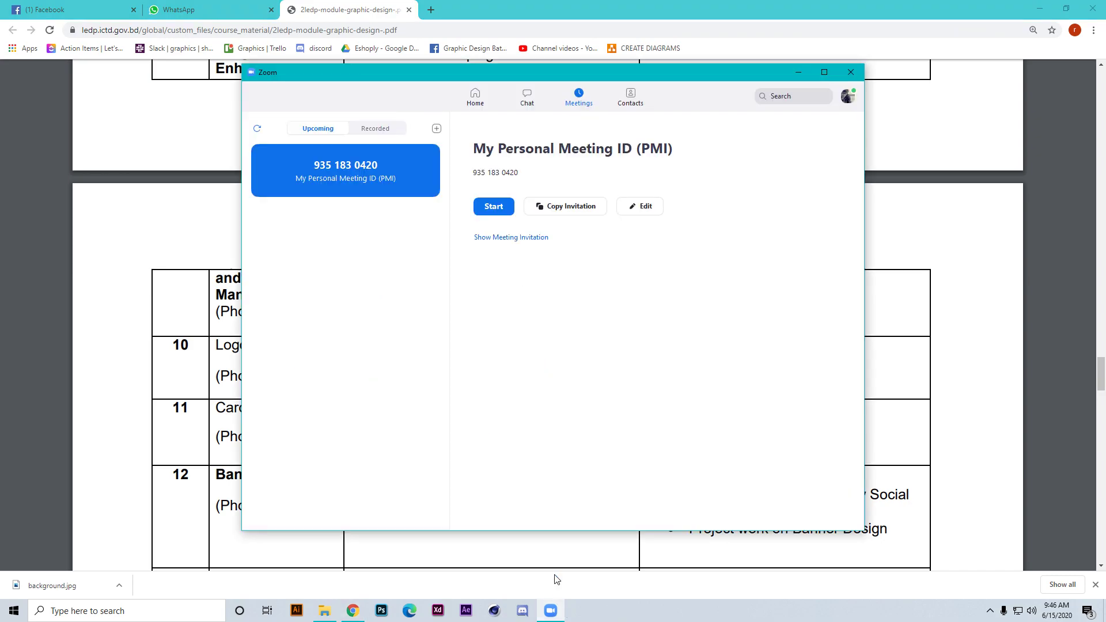
{"action": "left_click", "coordinate": [488, 207]}
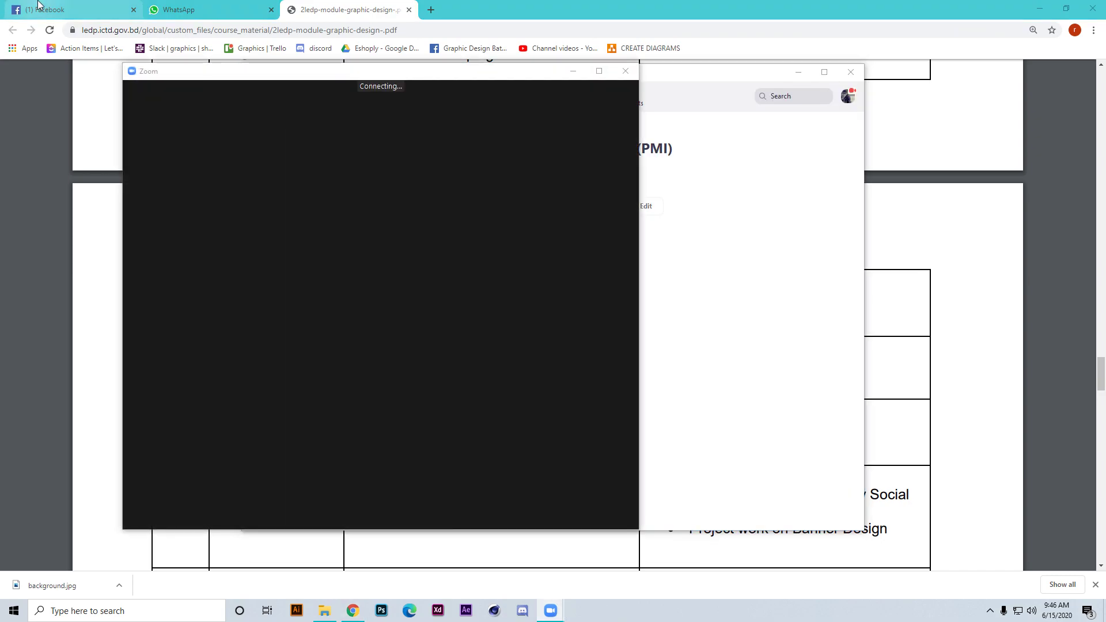
Open the Graphic Design Batch-3 Facebook group and join the new meeting with computer audio
{"action": "left_click", "coordinate": [52, 9]}
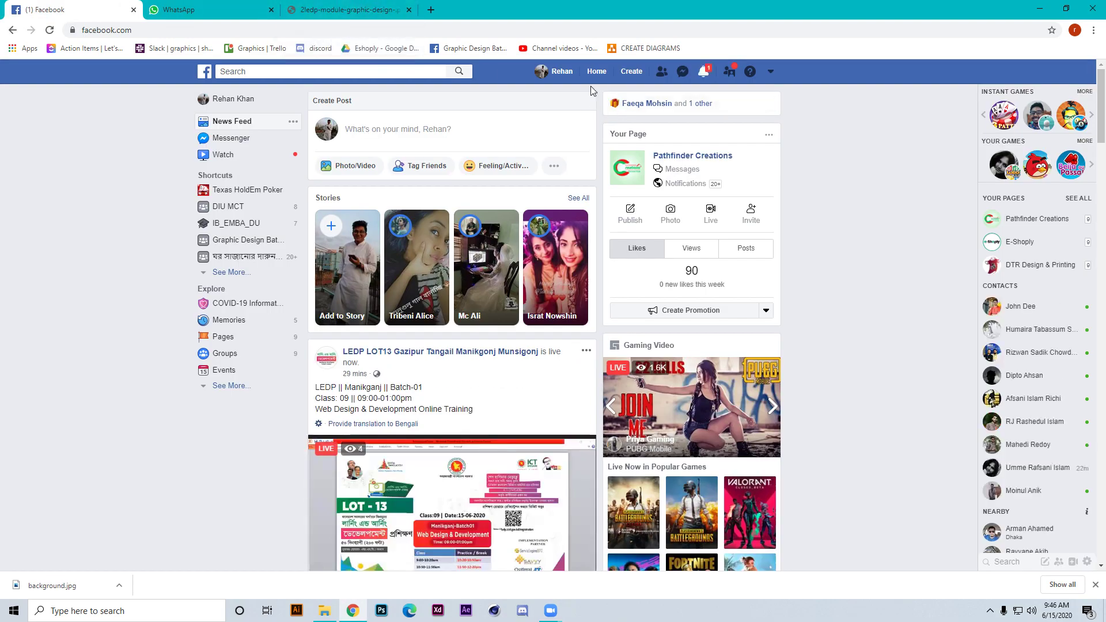
{"action": "left_click", "coordinate": [471, 49]}
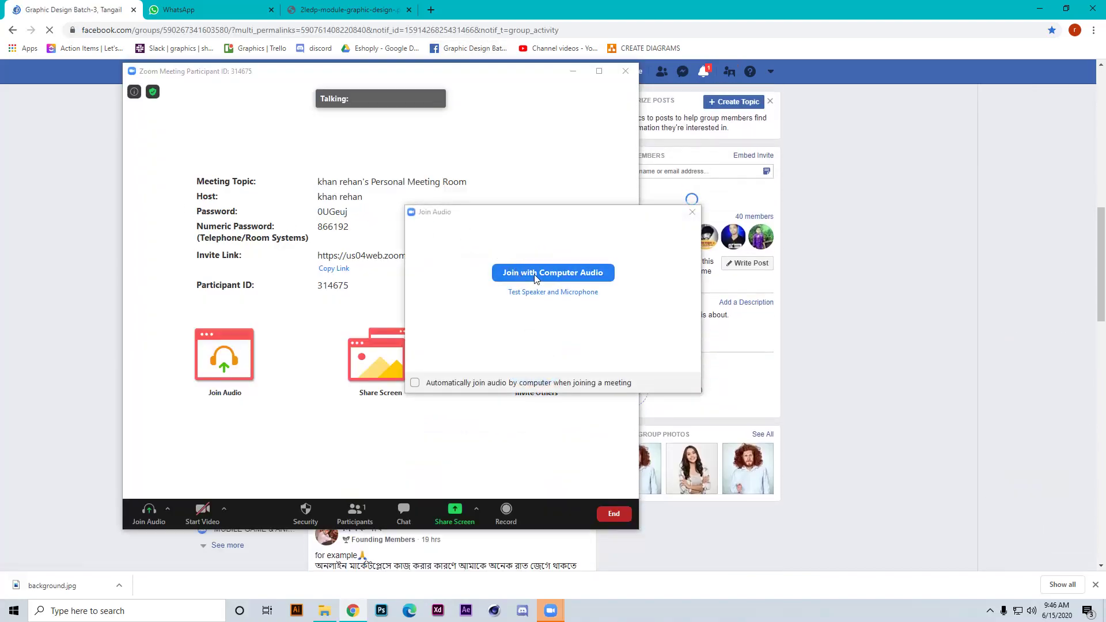
{"action": "left_click", "coordinate": [518, 272]}
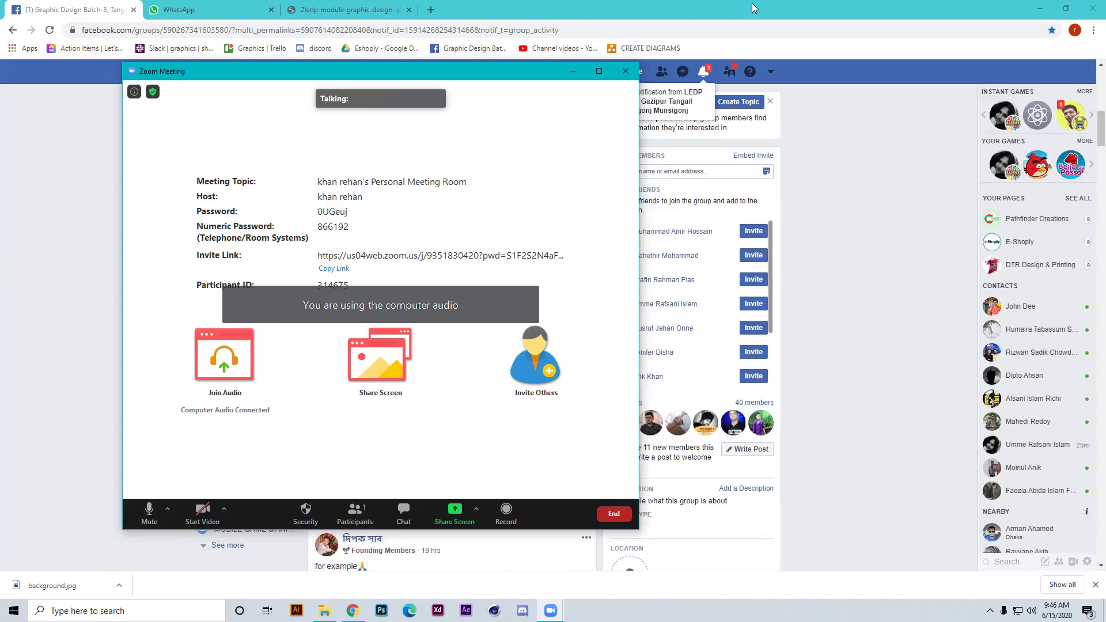
Check the Facebook notifications, then return to the Zoom meeting and maximize its window
{"action": "left_click", "coordinate": [706, 78]}
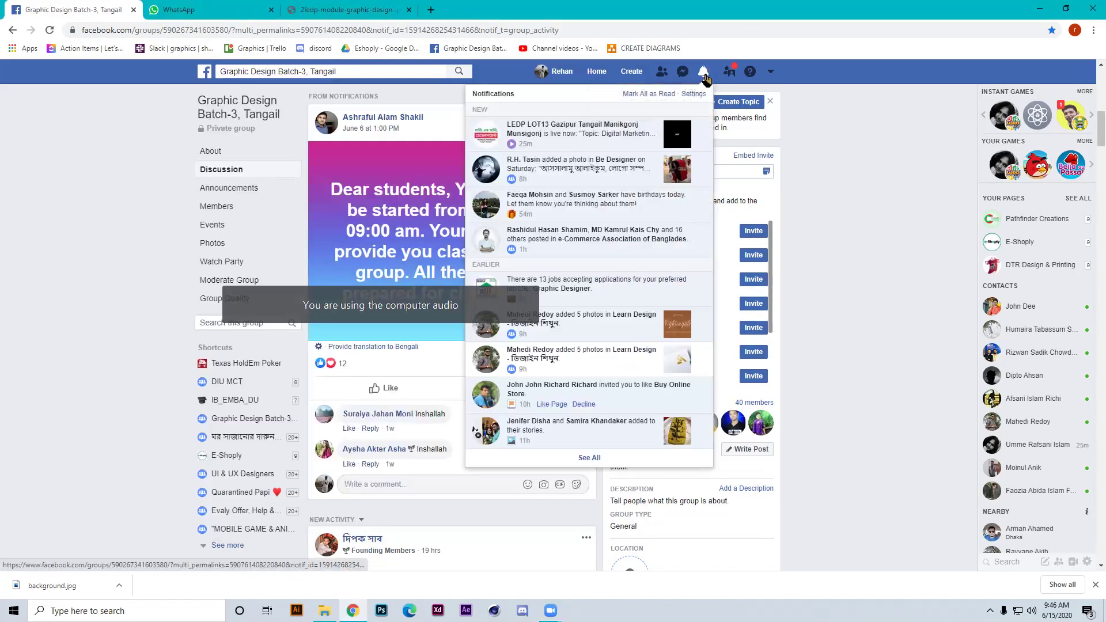
{"action": "left_click", "coordinate": [787, 162]}
{"action": "left_click", "coordinate": [550, 611]}
{"action": "left_click", "coordinate": [610, 556]}
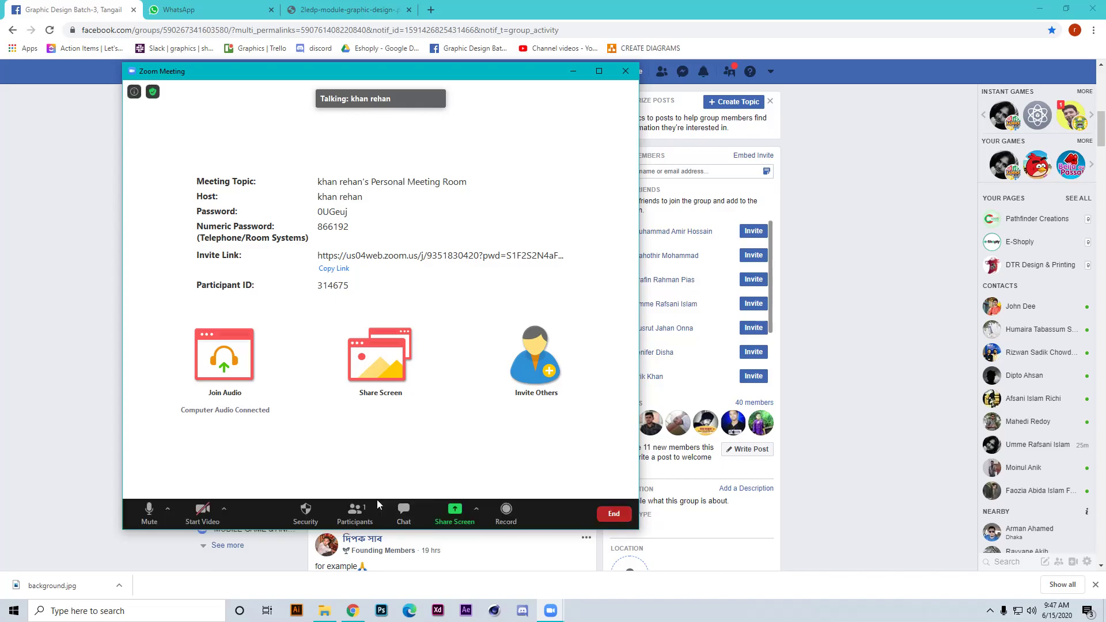
{"action": "left_click", "coordinate": [600, 71]}
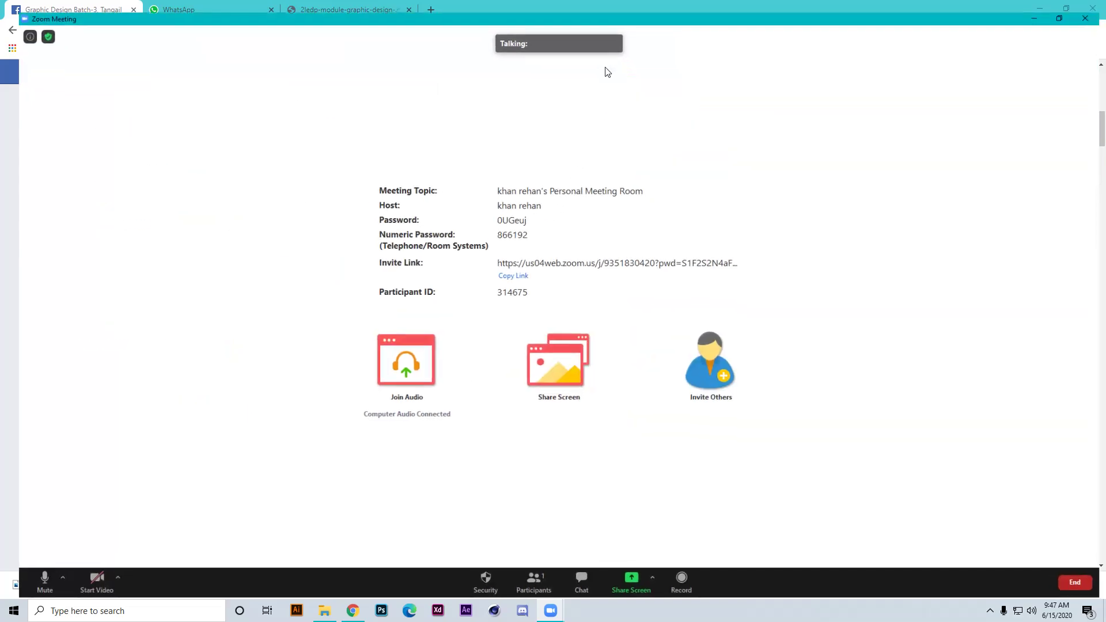
Admit everyone from the waiting room and turn off the waiting room for the meeting
{"action": "left_click", "coordinate": [503, 544]}
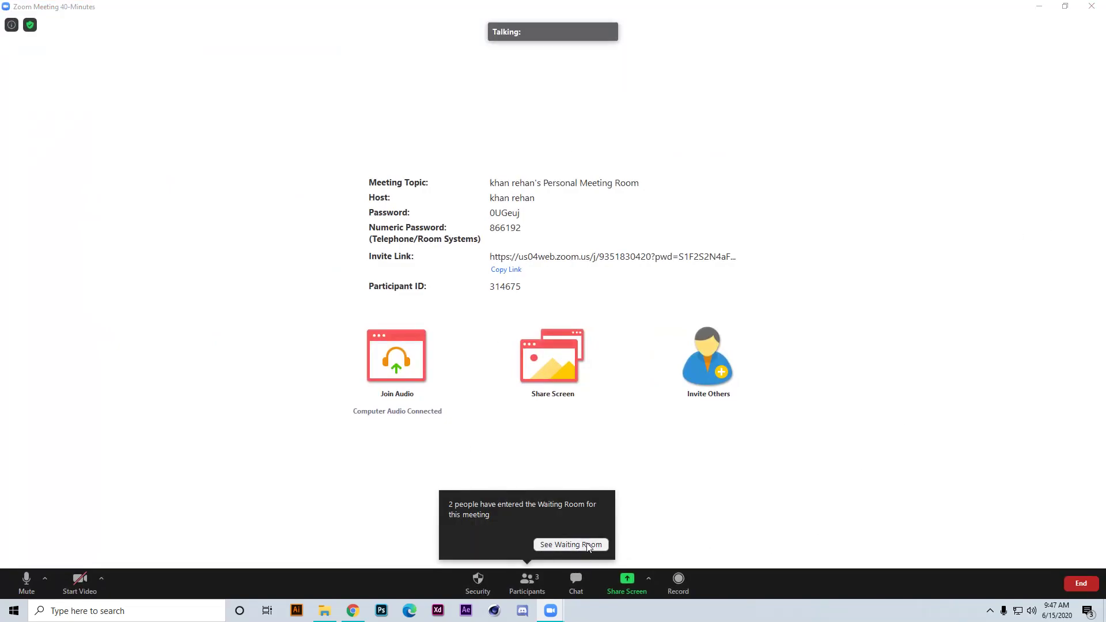
{"action": "left_click", "coordinate": [571, 544]}
{"action": "left_click", "coordinate": [1078, 52]}
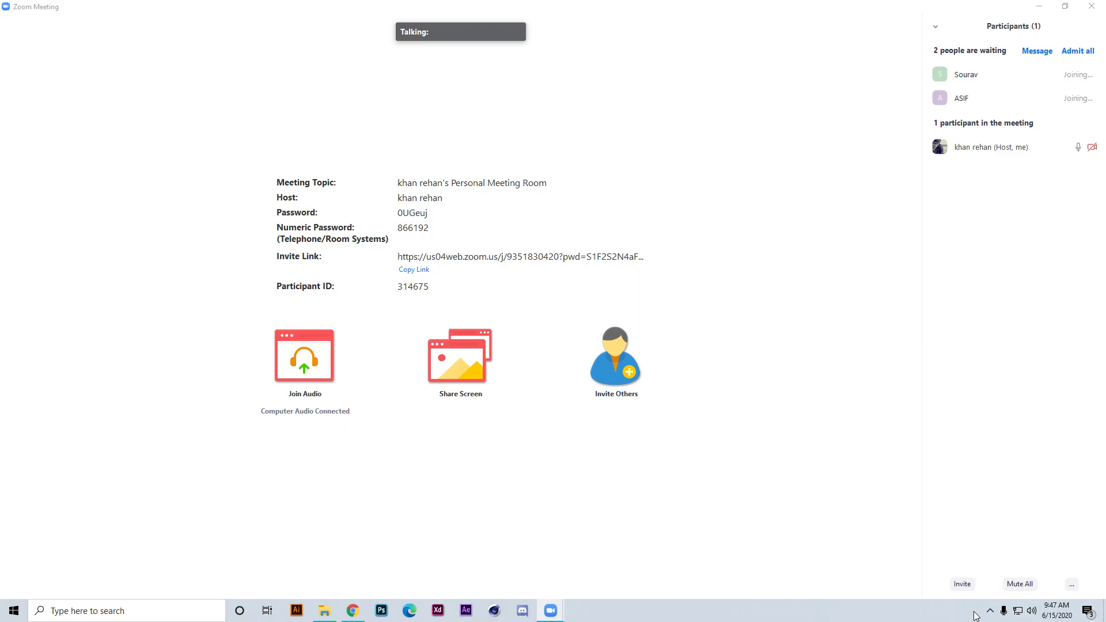
{"action": "left_click", "coordinate": [1071, 585]}
{"action": "left_click", "coordinate": [1044, 575]}
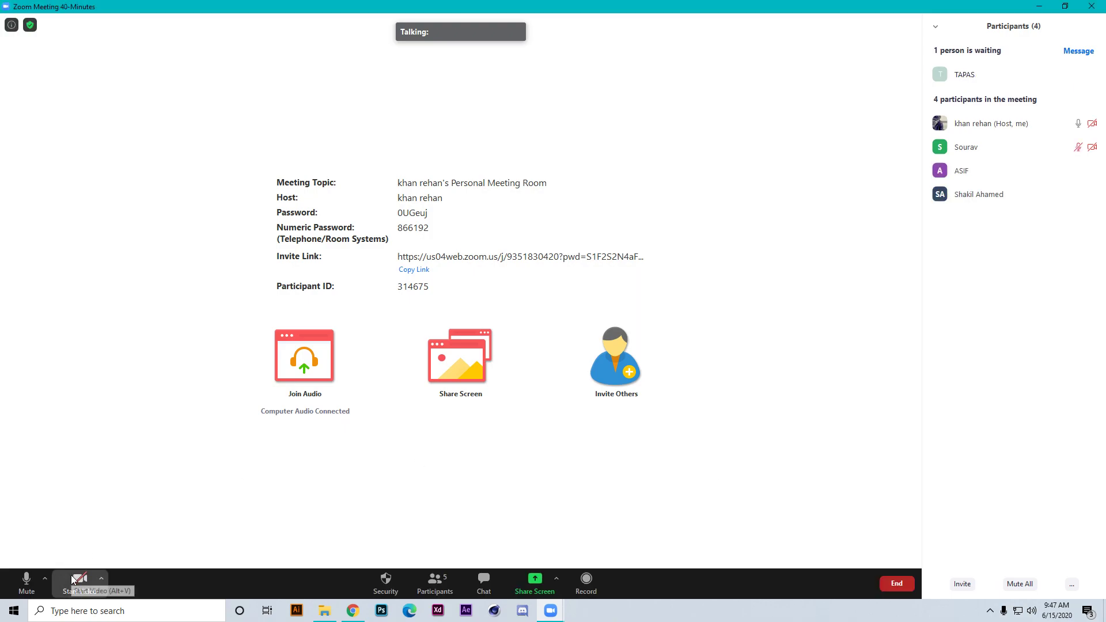
Start the host's video and admit the remaining participant from the waiting room
{"action": "left_click", "coordinate": [79, 579]}
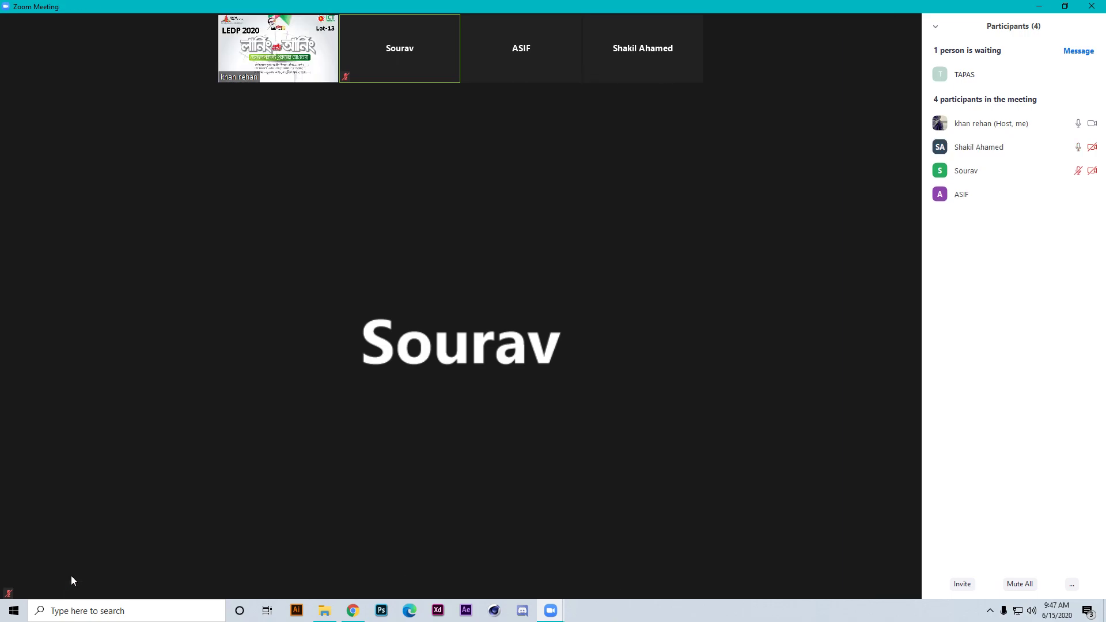
{"action": "left_click", "coordinate": [1048, 74]}
Hide the participants list and allow multiple participants to share their screens simultaneously
{"action": "left_click", "coordinate": [1075, 584]}
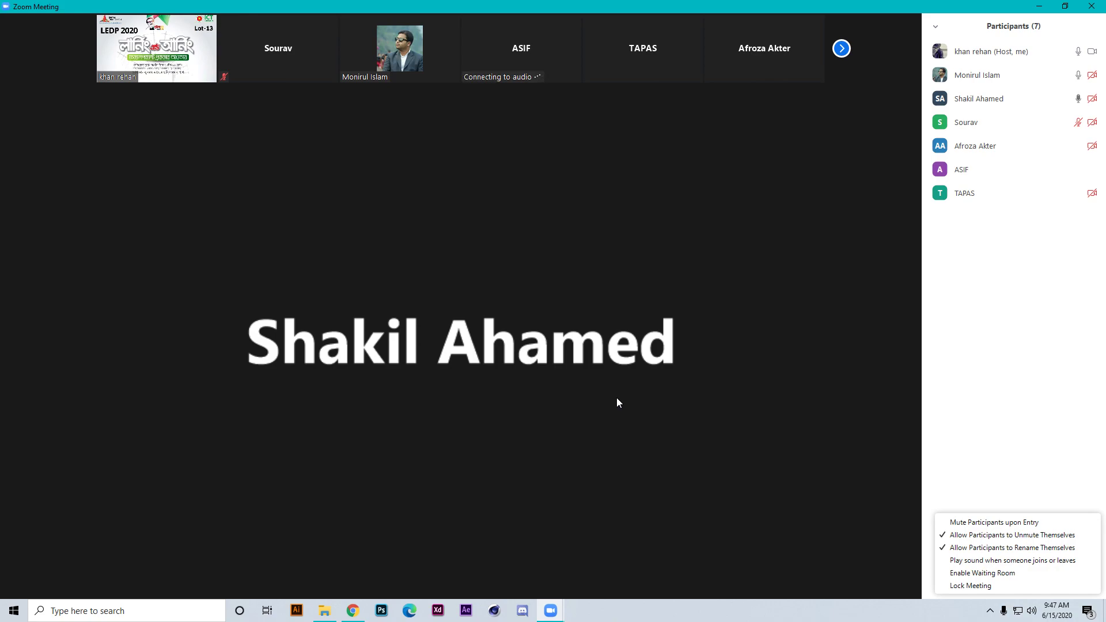
{"action": "mouse_move", "coordinate": [1042, 79]}
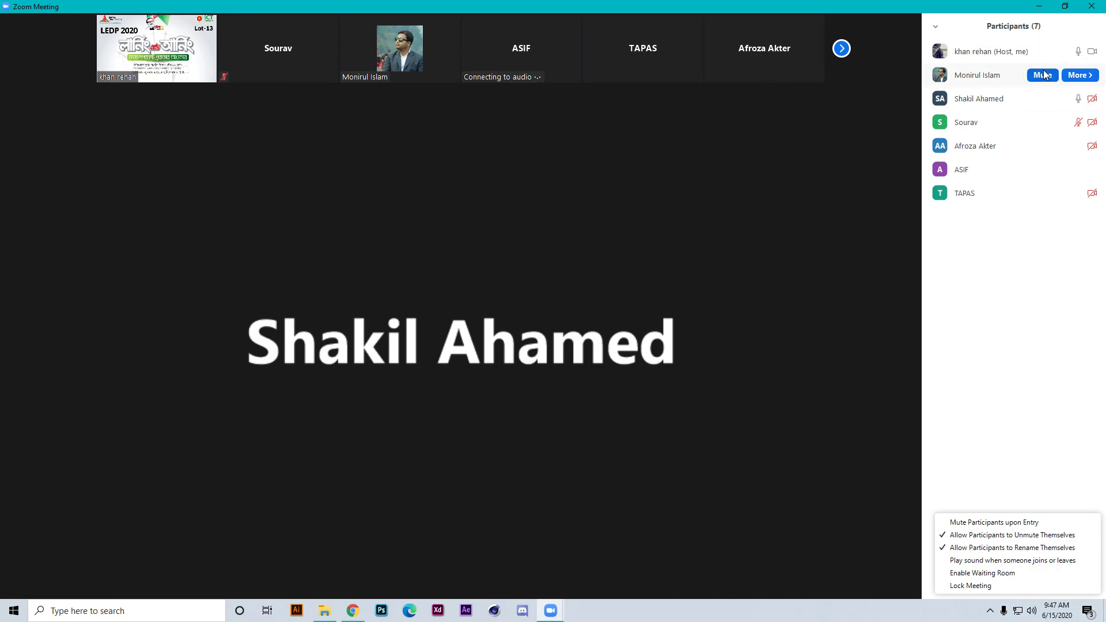
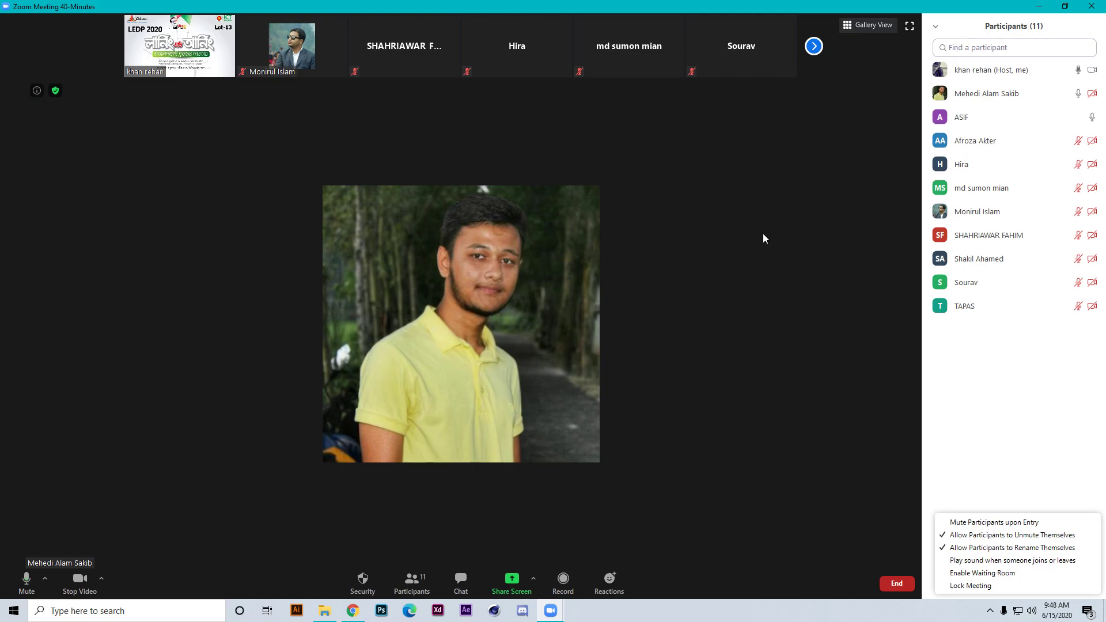
{"action": "key", "text": "alt+u"}
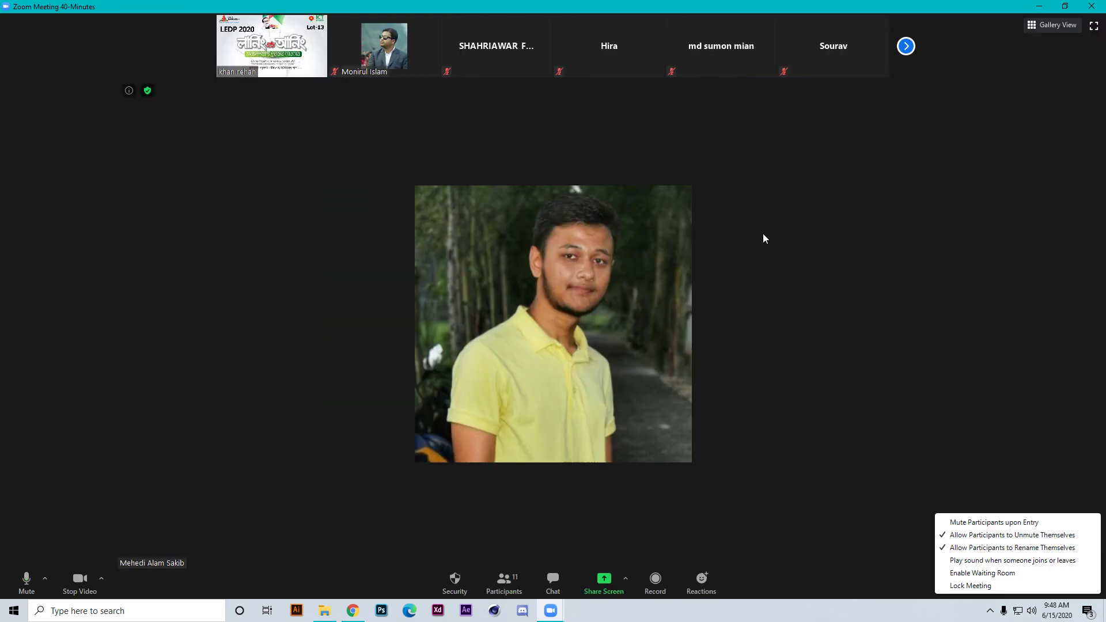
{"action": "left_click", "coordinate": [862, 246]}
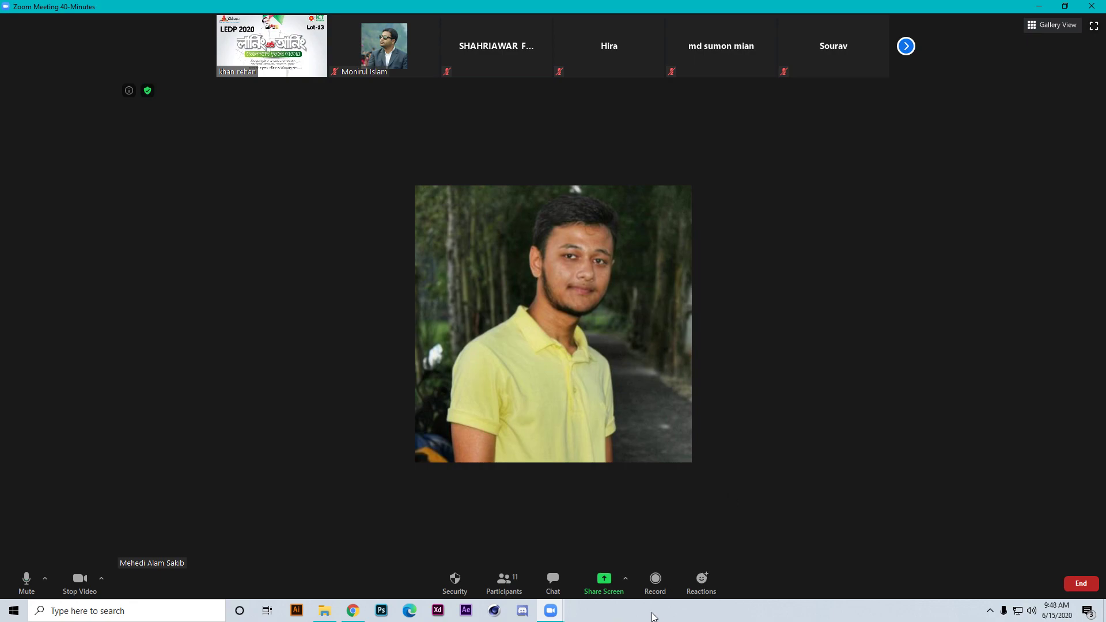
{"action": "left_click", "coordinate": [626, 578]}
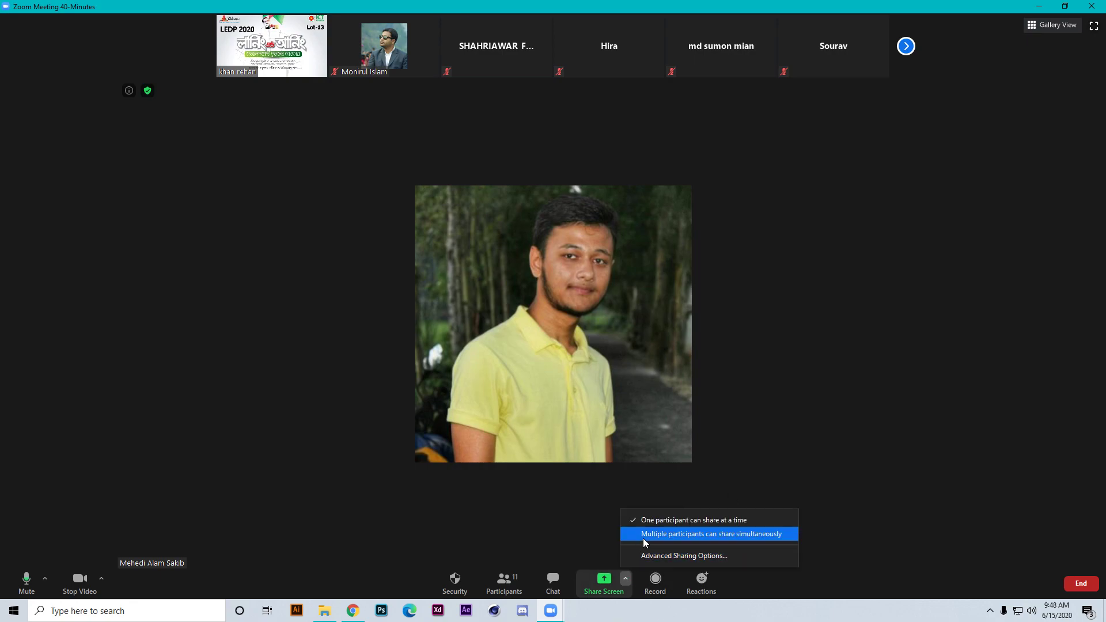
{"action": "left_click", "coordinate": [644, 536]}
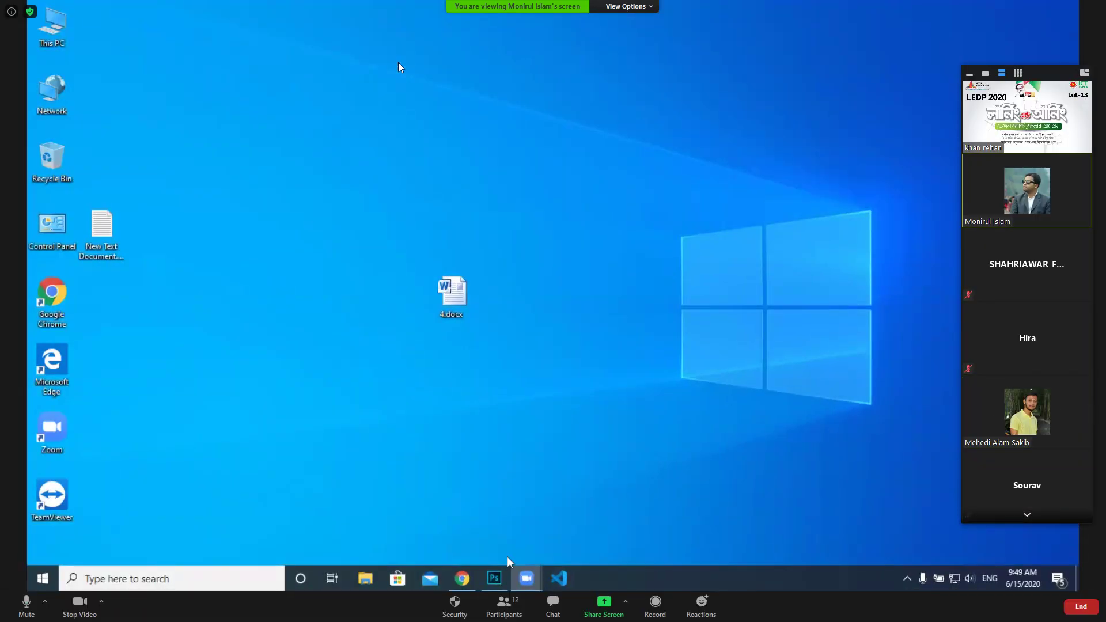
{"action": "left_click", "coordinate": [552, 583]}
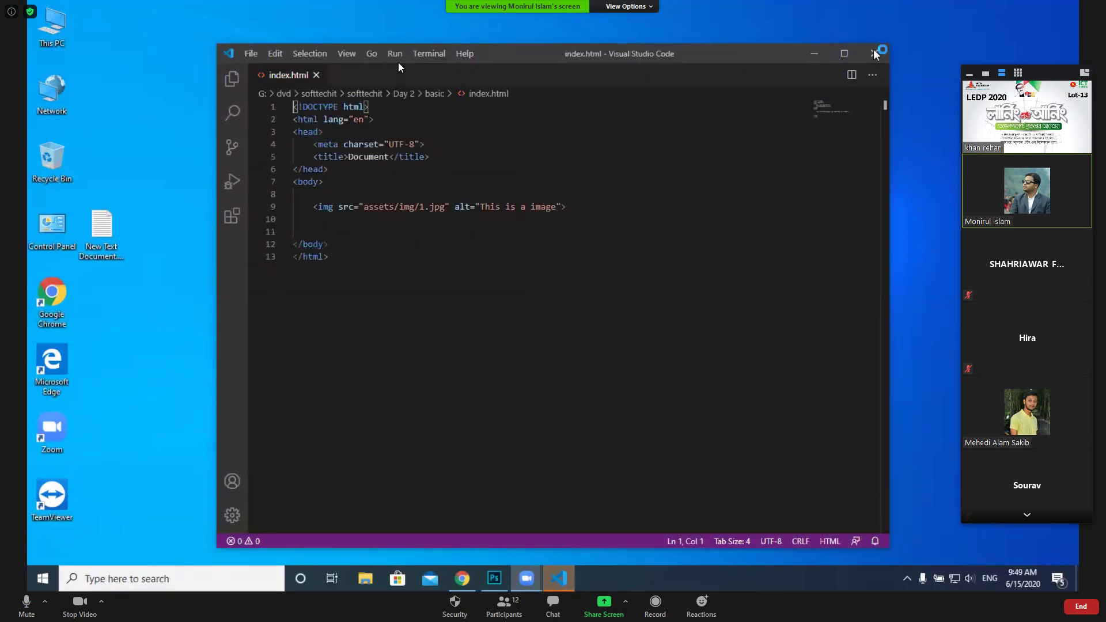
{"action": "left_click", "coordinate": [874, 51]}
{"action": "right_click", "coordinate": [541, 151]}
{"action": "left_click", "coordinate": [570, 183]}
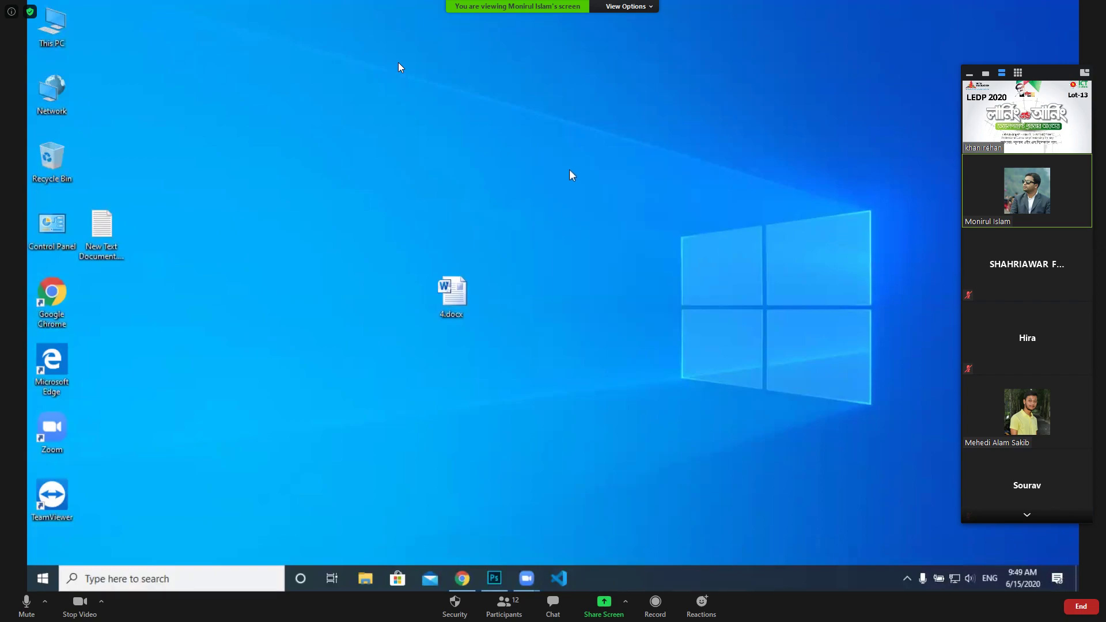
{"action": "right_click", "coordinate": [562, 167]}
{"action": "right_click", "coordinate": [584, 193]}
{"action": "left_click", "coordinate": [622, 231]}
Switch to Photoshop, crop the woman's photo to a rectangular selection that removes the empty background beside her, and deselect
{"action": "left_click", "coordinate": [494, 578]}
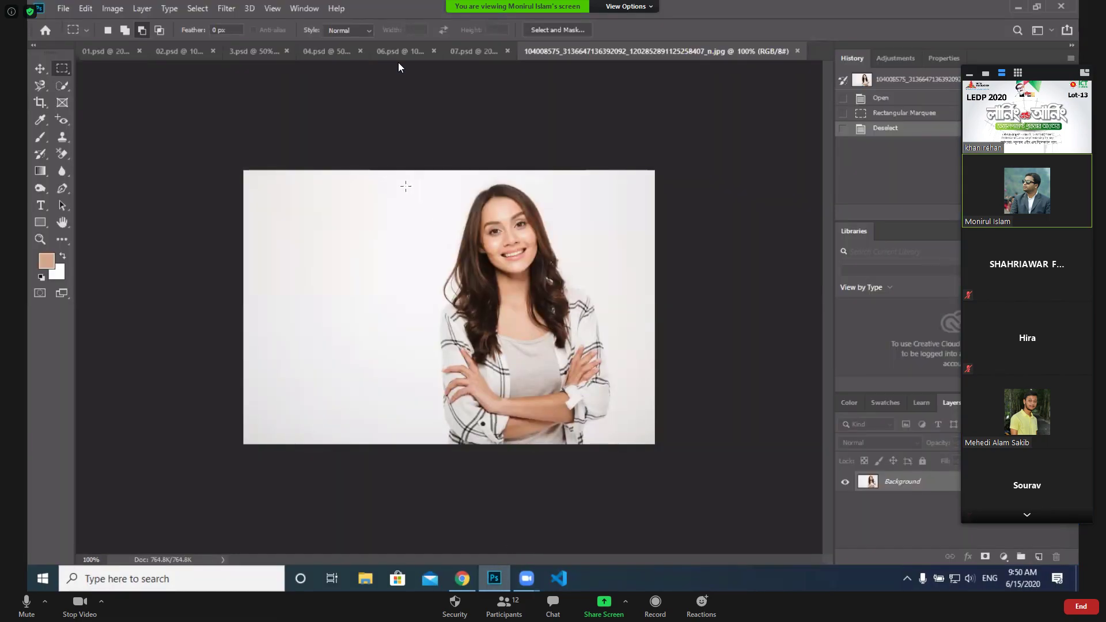
{"action": "left_click_drag", "start_coordinate": [401, 170], "coordinate": [728, 520]}
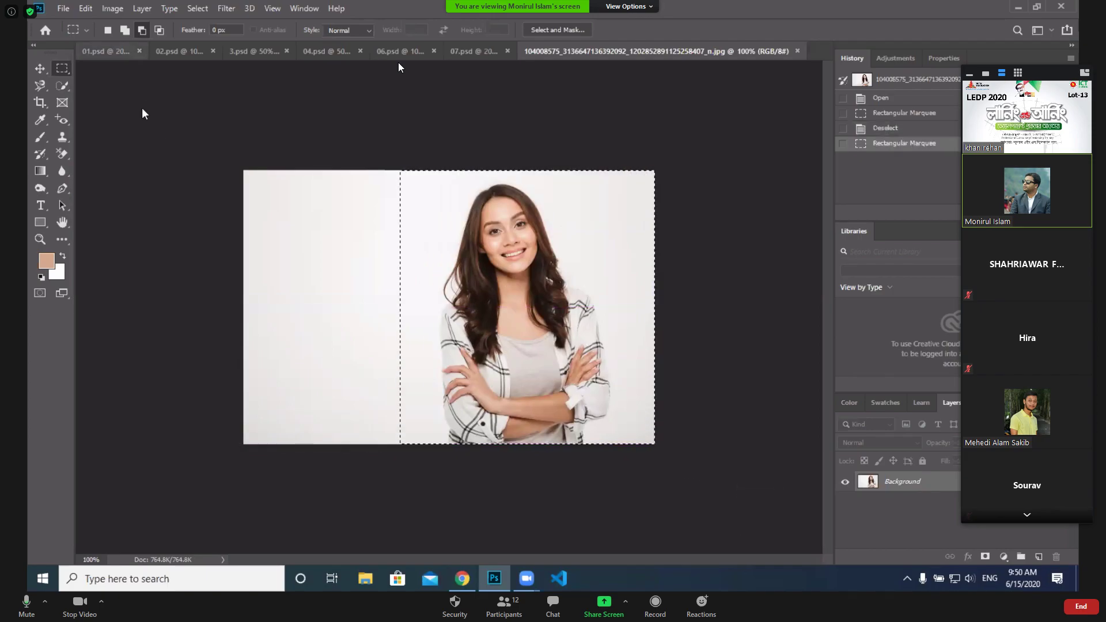
{"action": "left_click", "coordinate": [85, 9]}
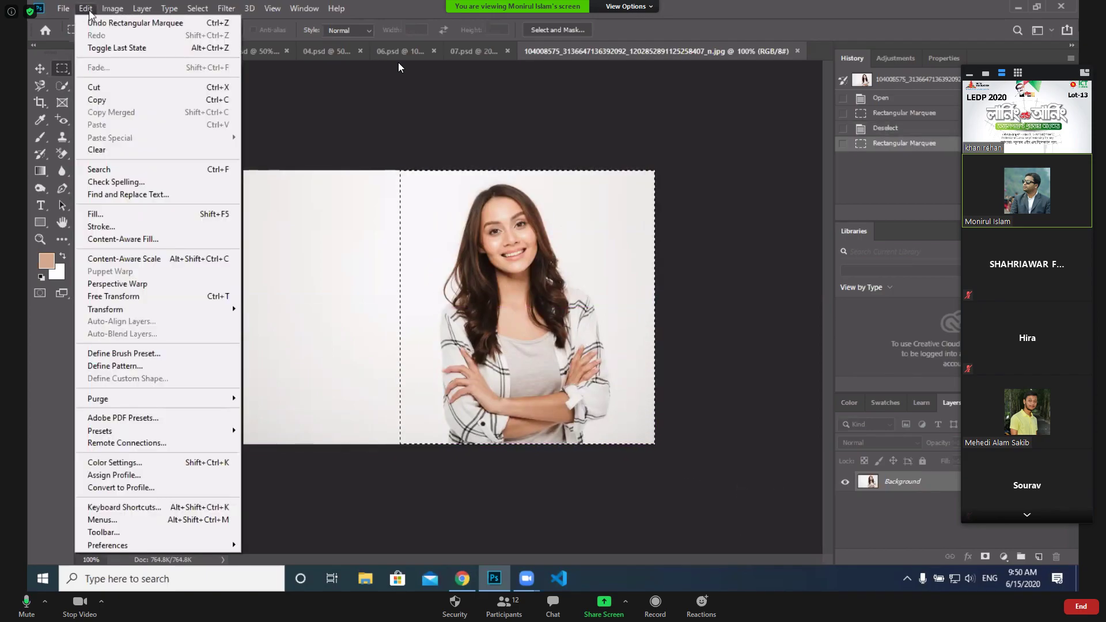
{"action": "mouse_move", "coordinate": [112, 8]}
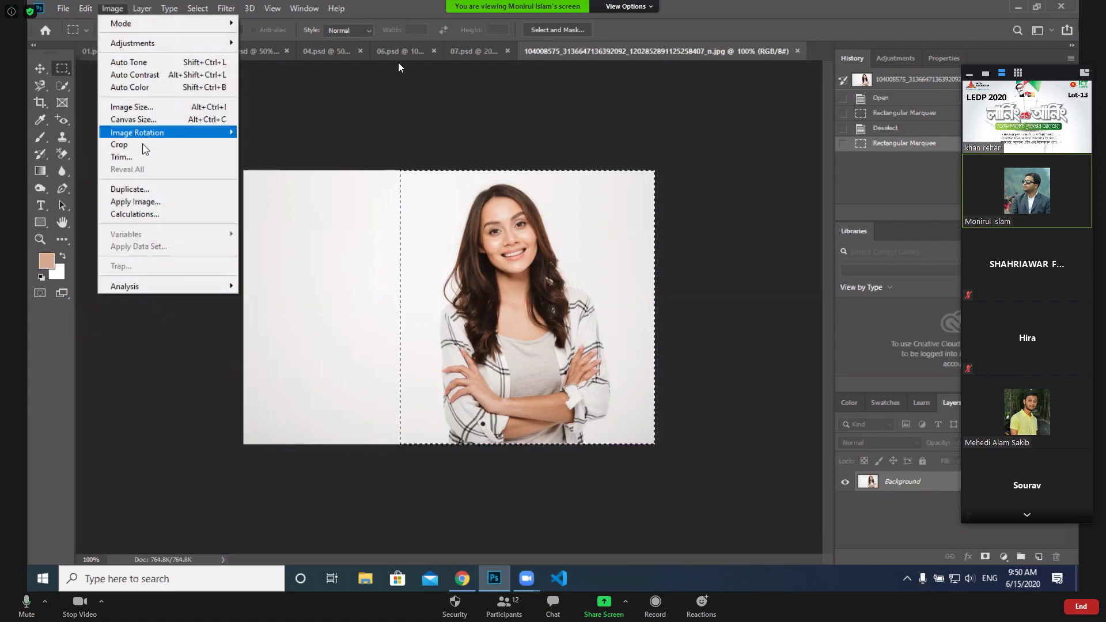
{"action": "left_click", "coordinate": [119, 144]}
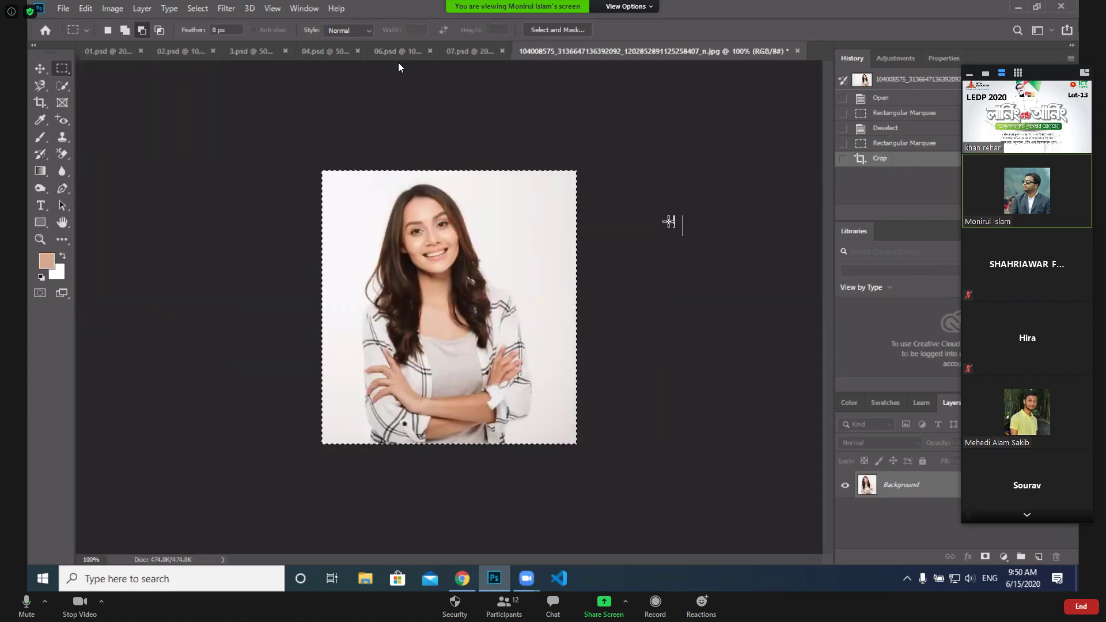
{"action": "key", "text": "ctrl+d"}
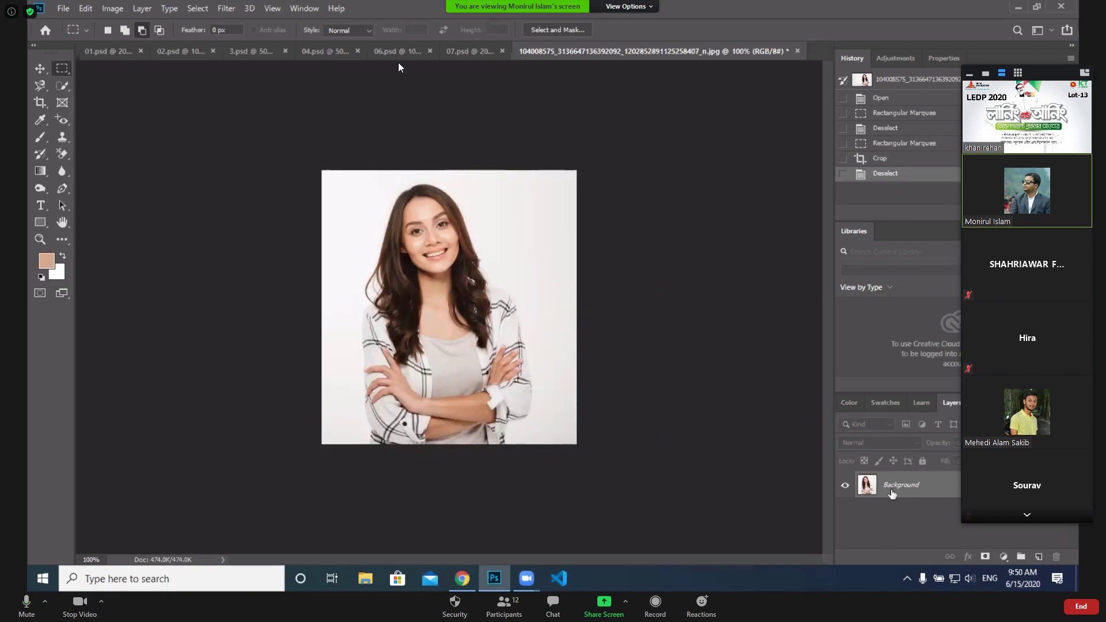
{"action": "left_click", "coordinate": [553, 536]}
{"action": "mouse_move", "coordinate": [528, 570]}
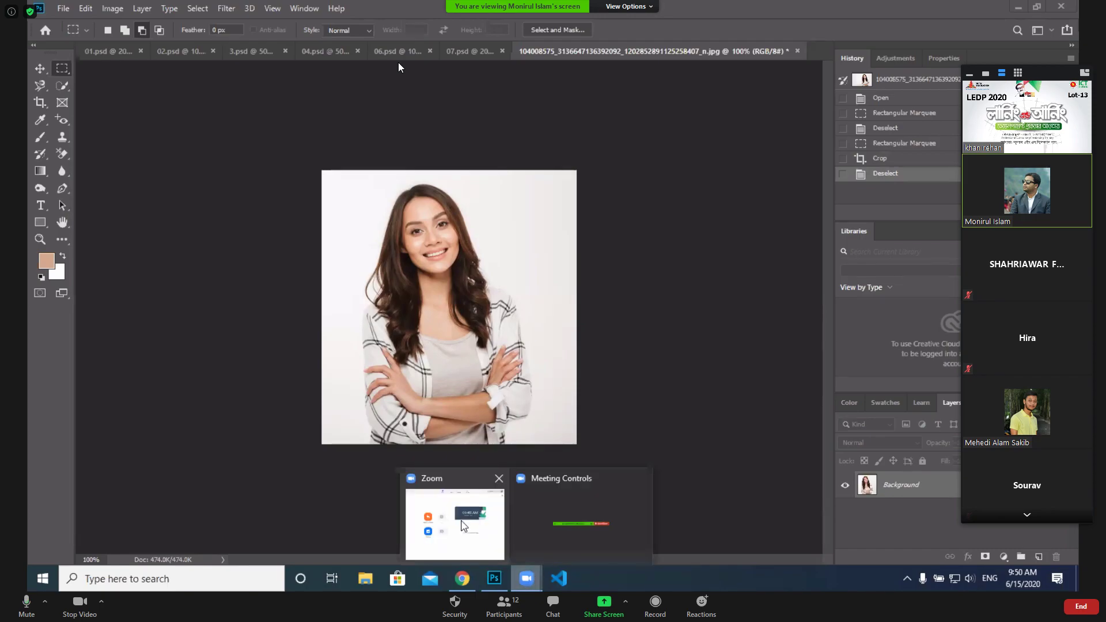
{"action": "left_click", "coordinate": [461, 525]}
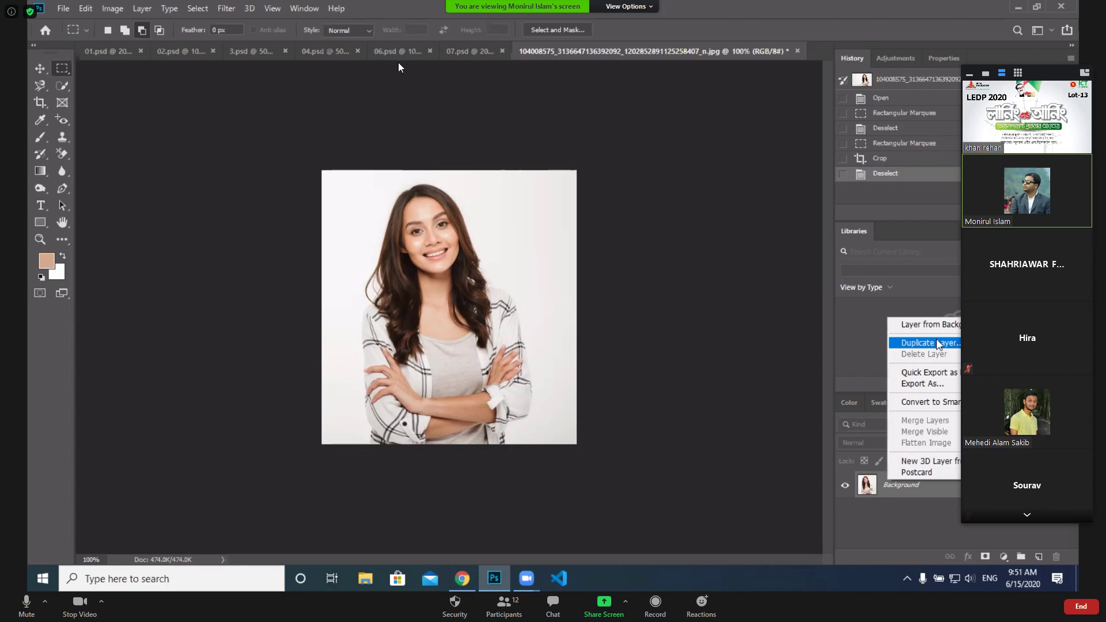
Duplicate the Background layer and save the document as 08 in Photoshop format in the home work folder
{"action": "left_click", "coordinate": [939, 343]}
{"action": "left_click", "coordinate": [645, 160]}
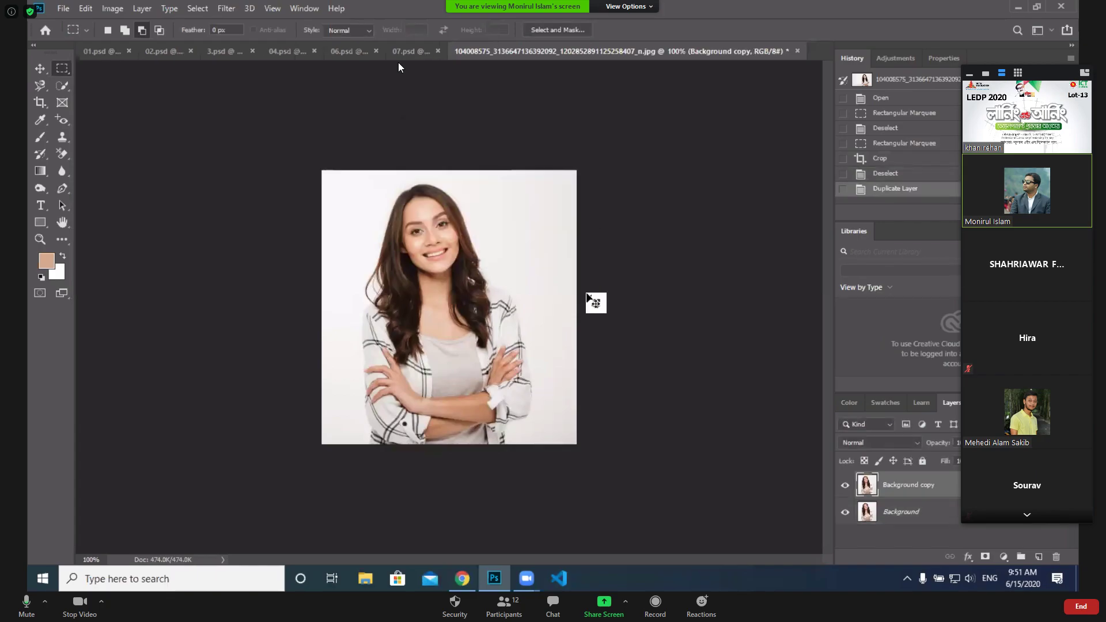
{"action": "key", "text": "ctrl+shift+s"}
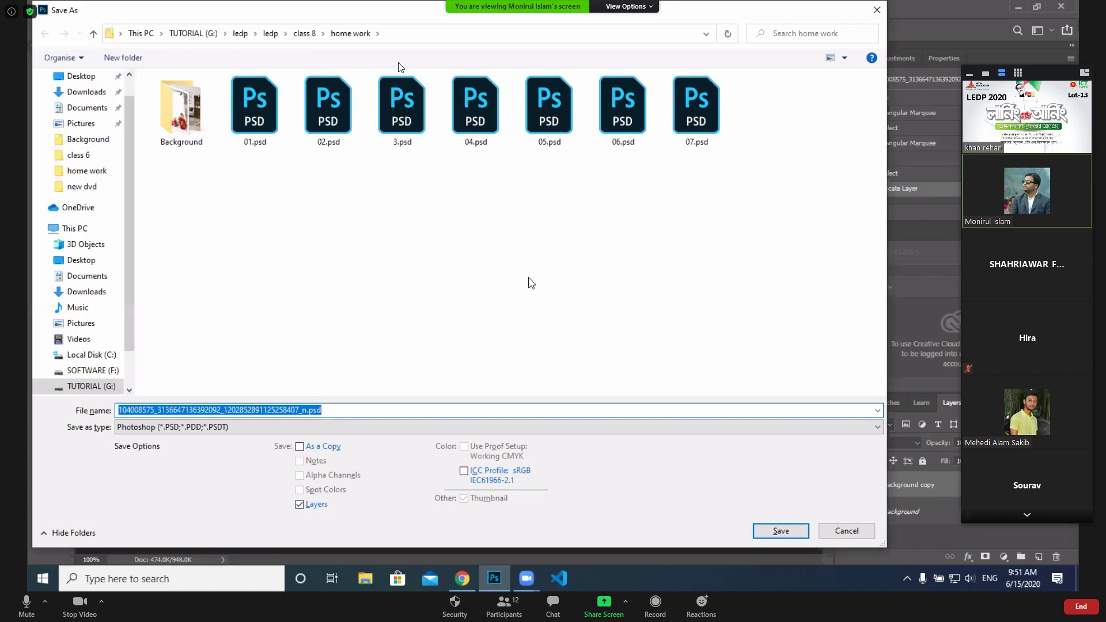
{"action": "type", "text": "08"}
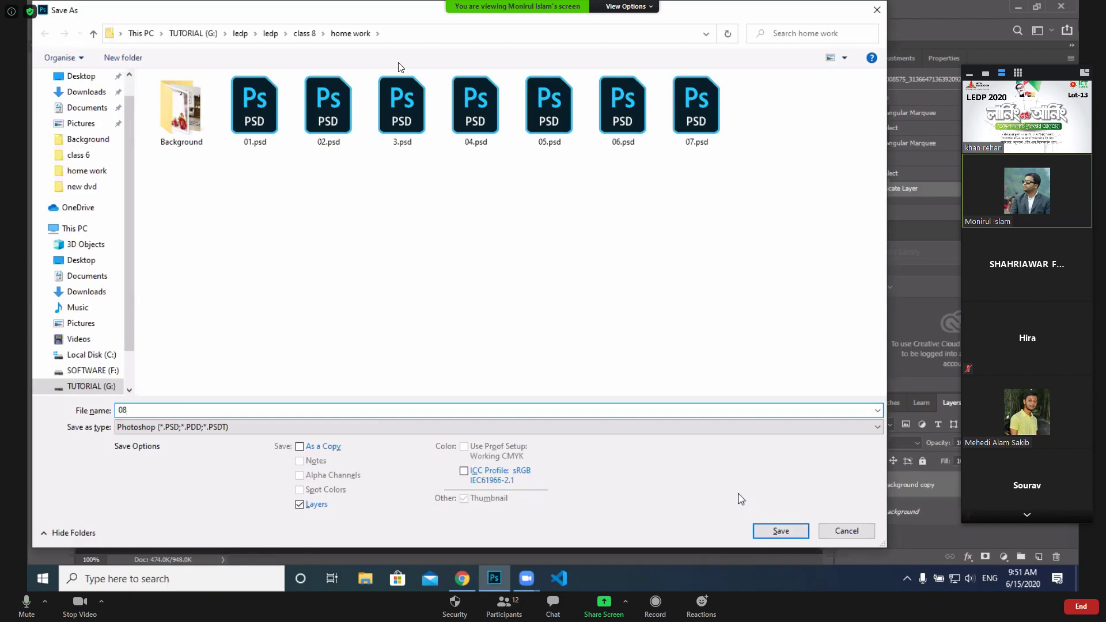
{"action": "left_click", "coordinate": [784, 534]}
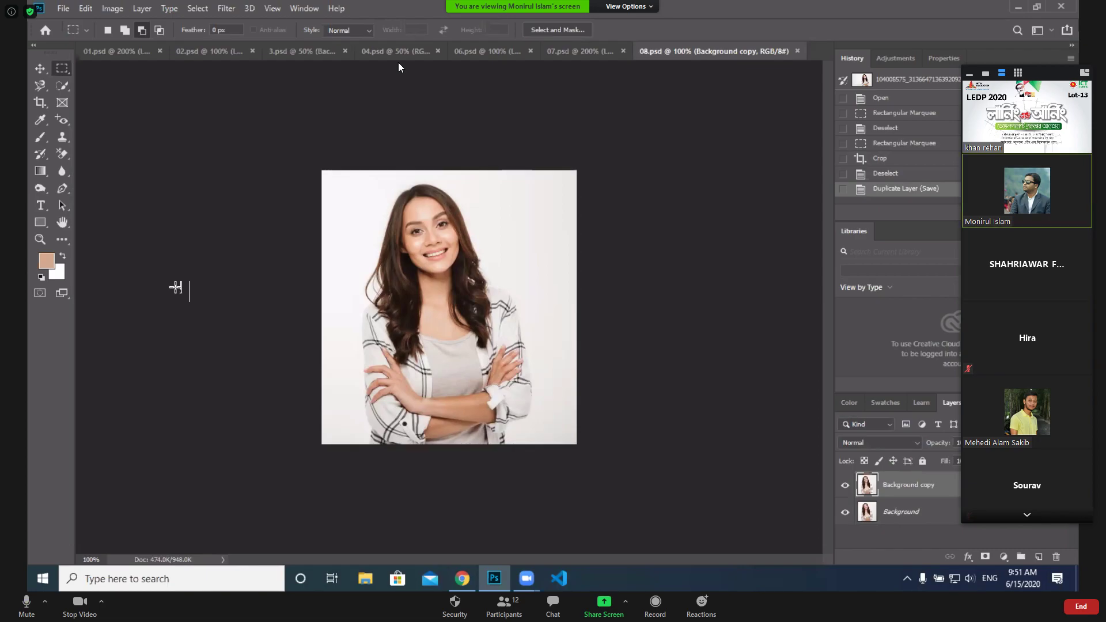
Enter Quick Mask mode on the Background copy layer and add a light blue solid colour fill layer beneath it
{"action": "left_click", "coordinate": [39, 295]}
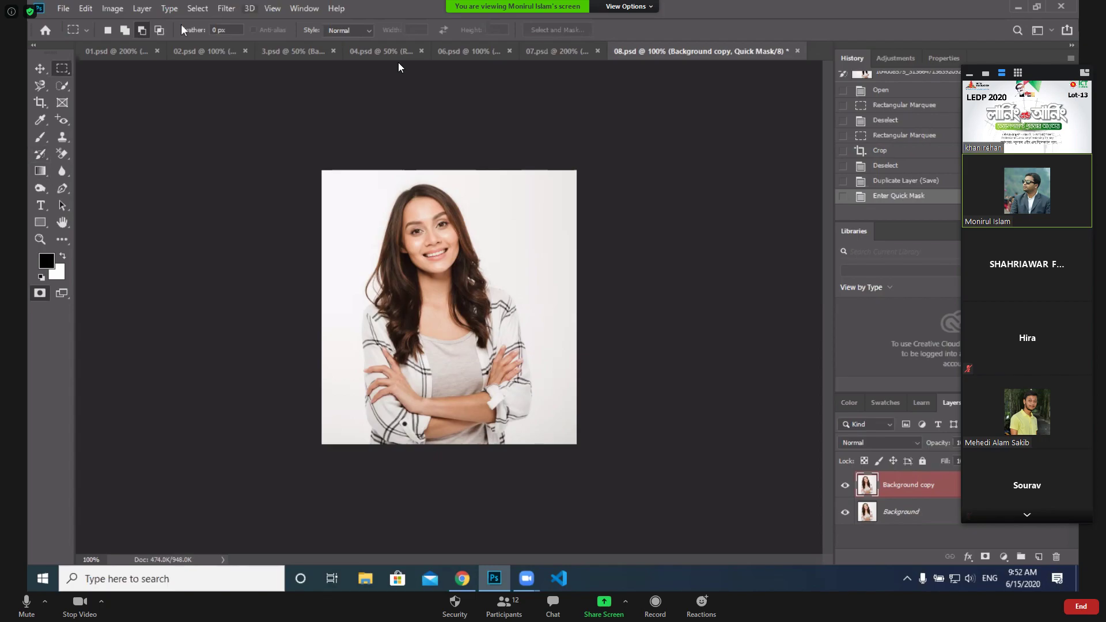
{"action": "left_click", "coordinate": [113, 9]}
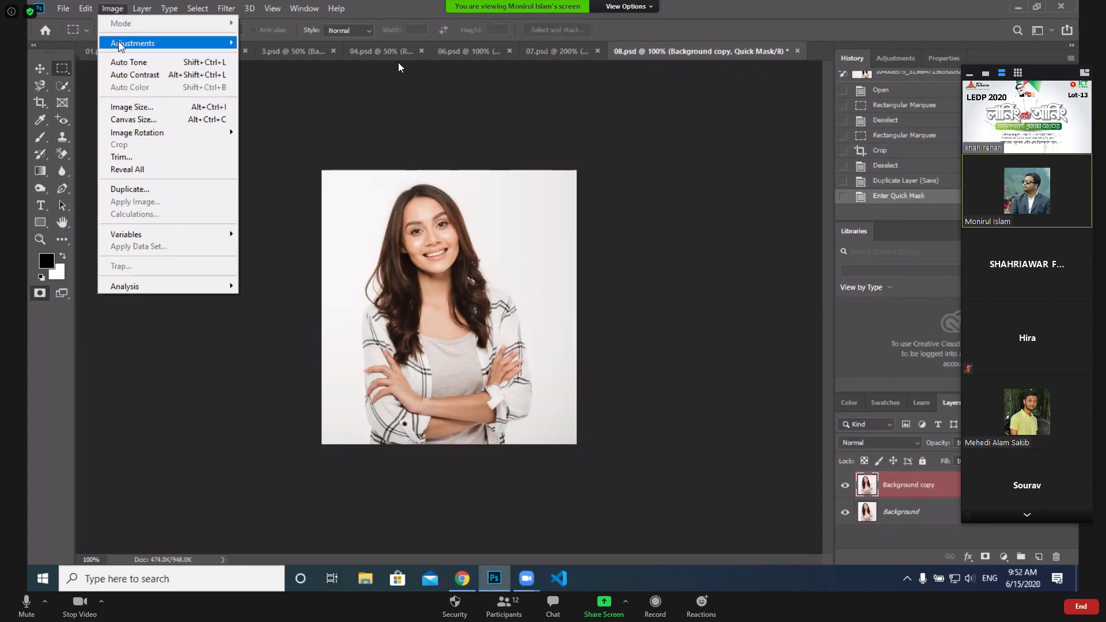
{"action": "mouse_move", "coordinate": [121, 46]}
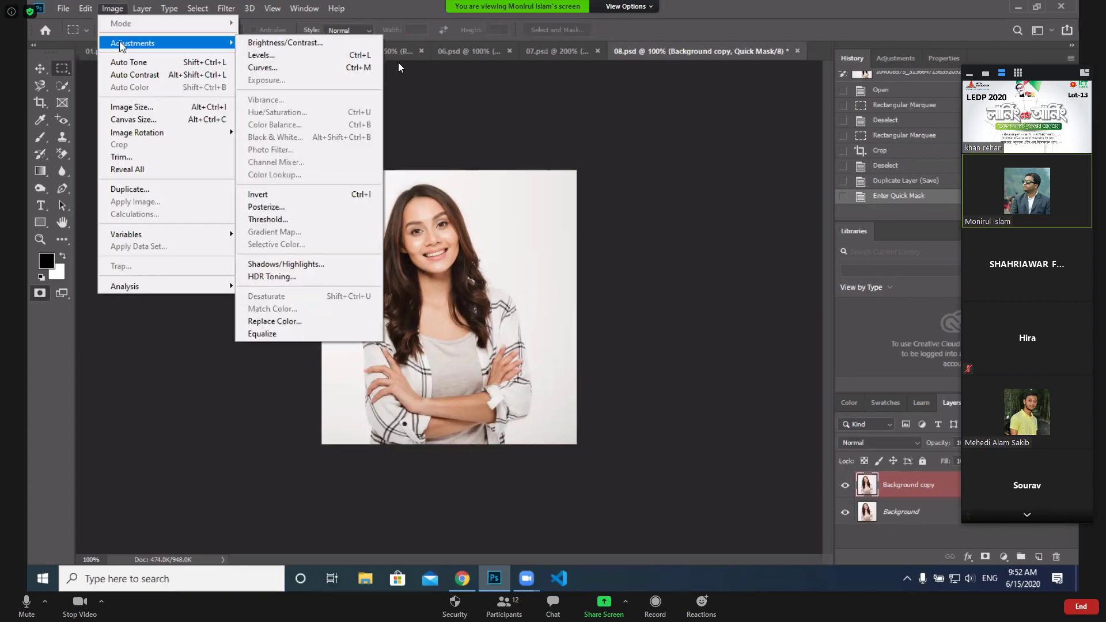
{"action": "mouse_move", "coordinate": [140, 12]}
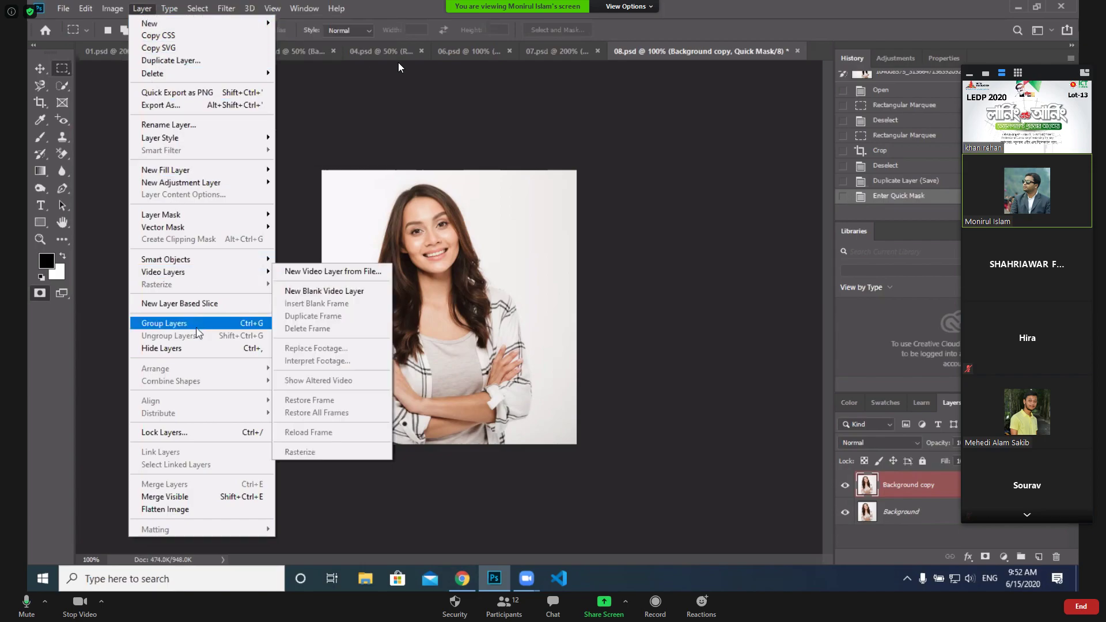
{"action": "mouse_move", "coordinate": [78, 5]}
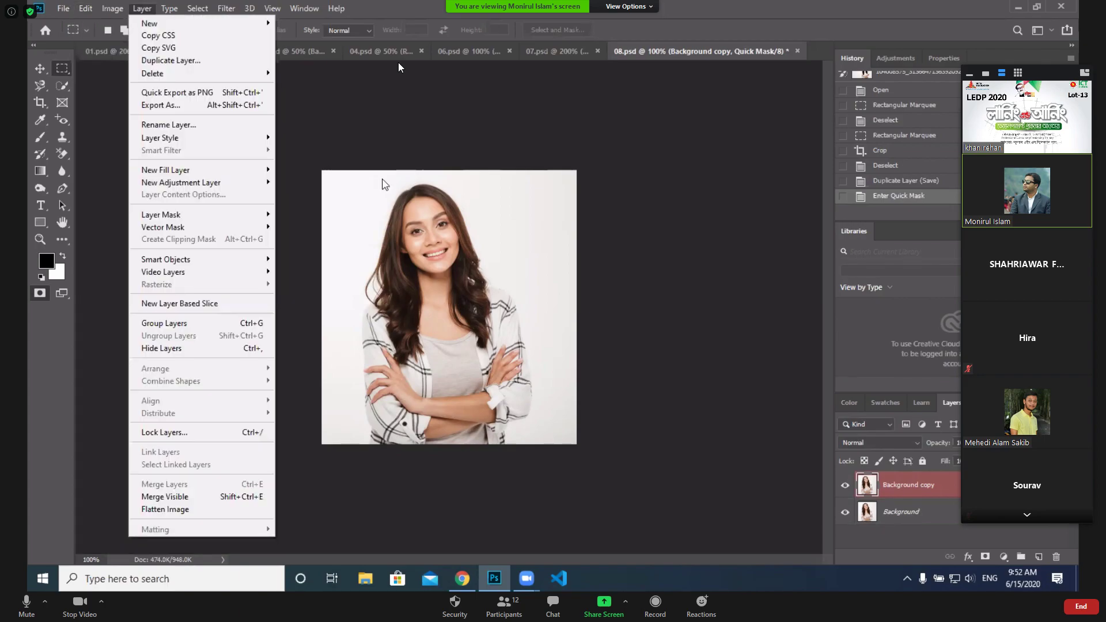
{"action": "left_click", "coordinate": [1002, 561]}
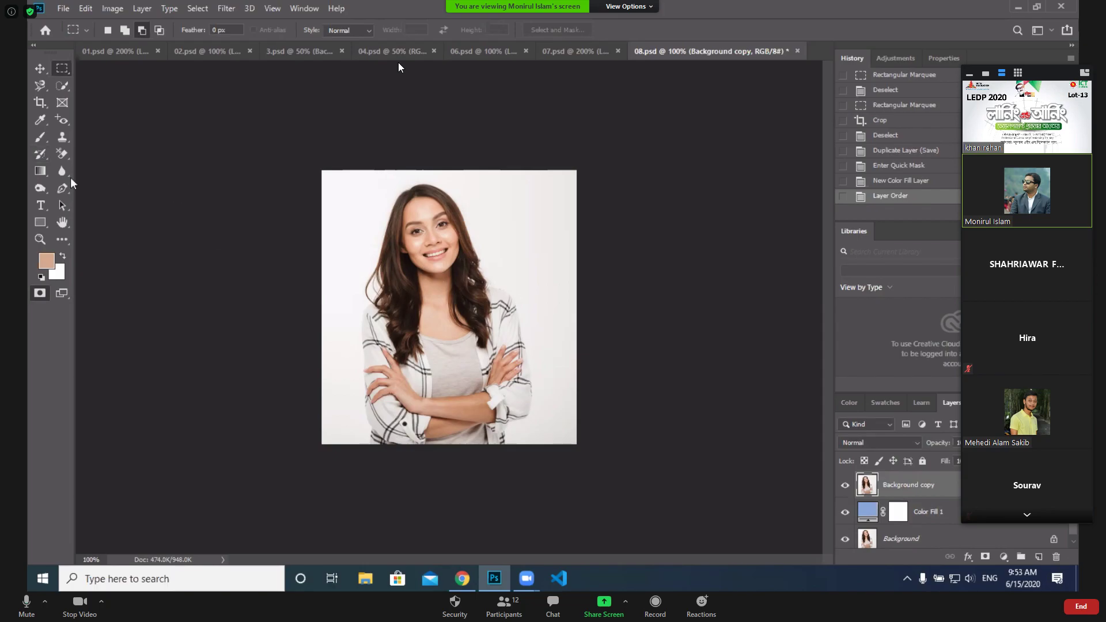
Use the Brush tool to dab the outer edge of the woman's hair beside her face on the Background copy layer
{"action": "right_click", "coordinate": [39, 142]}
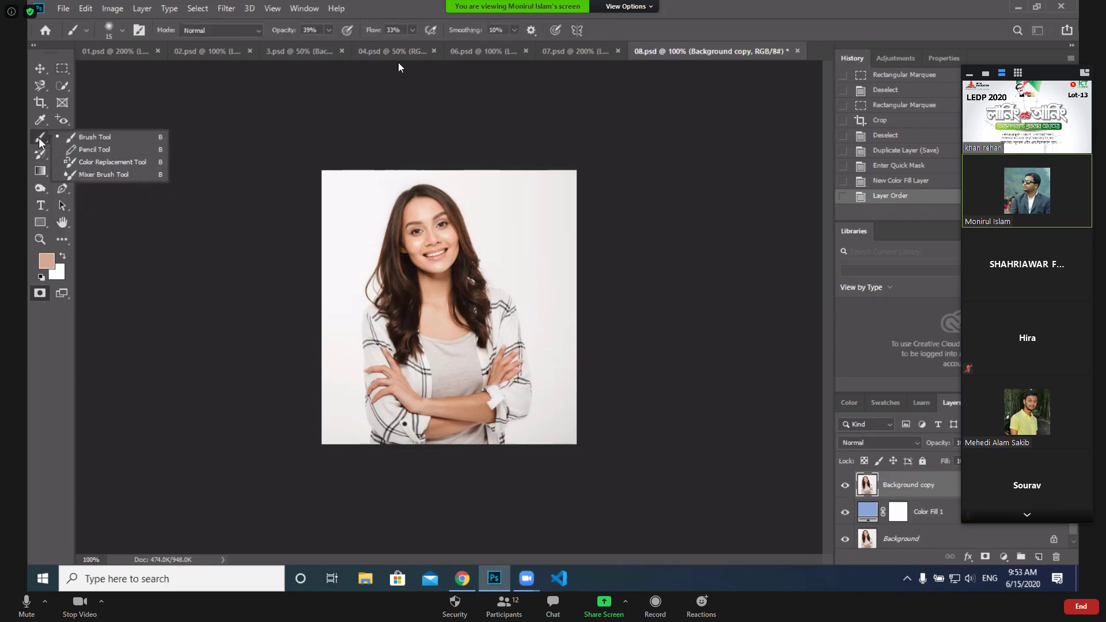
{"action": "left_click", "coordinate": [92, 137]}
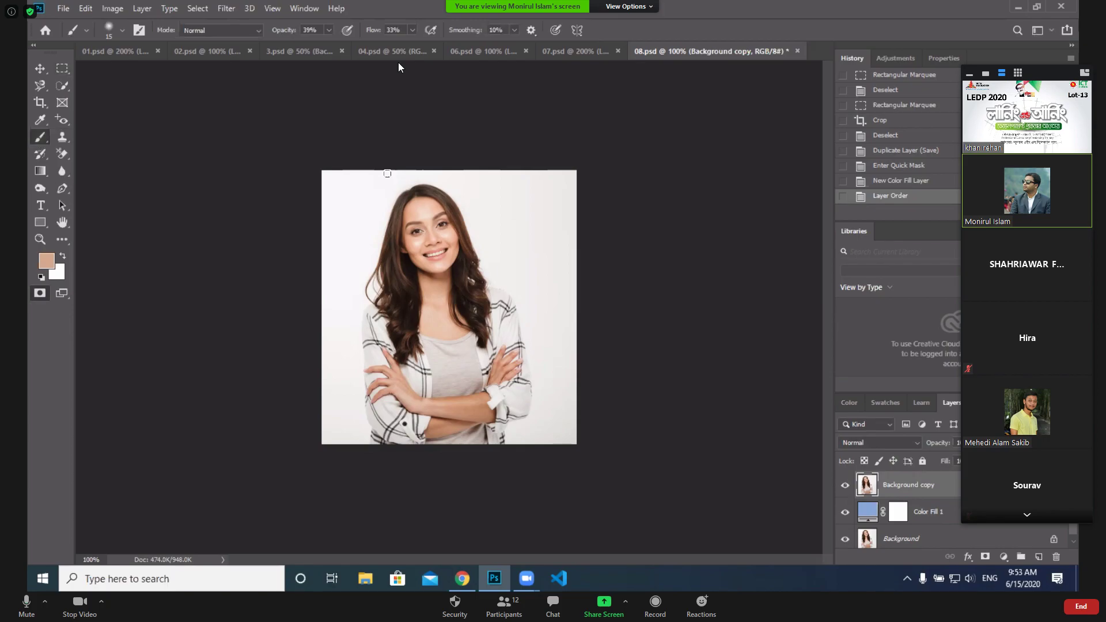
{"action": "left_click", "coordinate": [411, 246]}
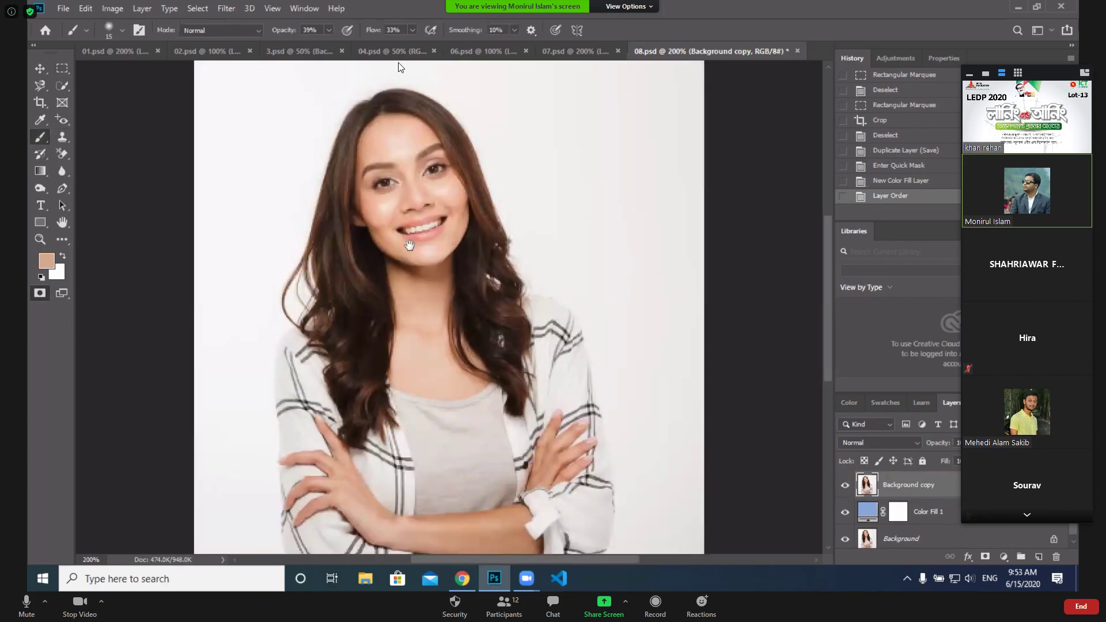
{"action": "left_click", "coordinate": [413, 237]}
{"action": "left_click_drag", "start_coordinate": [430, 254], "coordinate": [435, 391]}
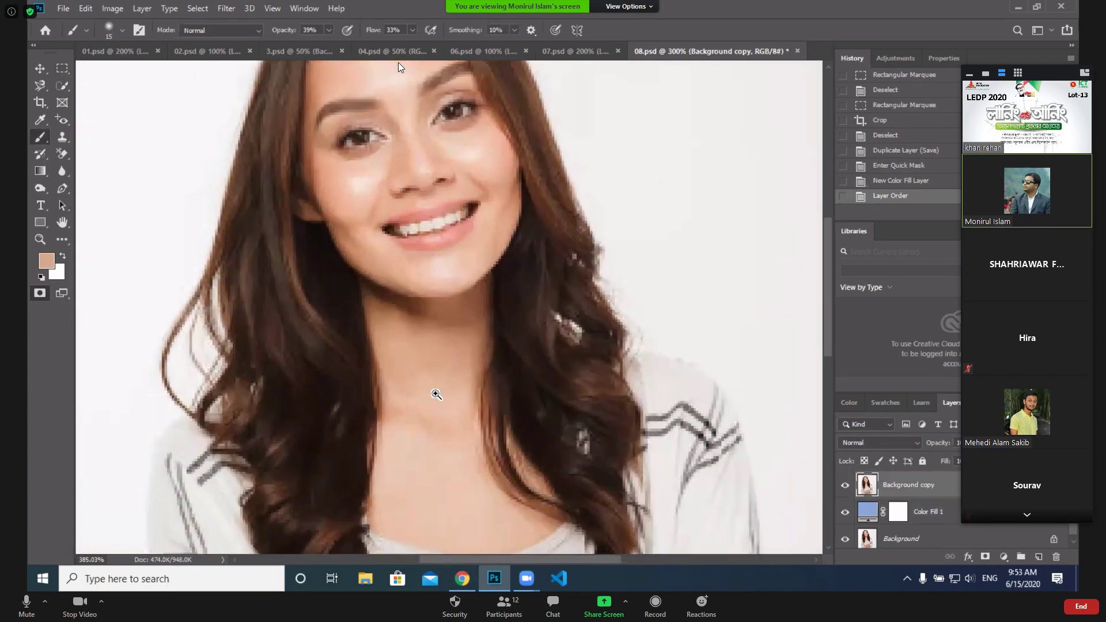
{"action": "scroll", "coordinate": [438, 281], "scroll_direction": "up", "scroll_amount": 1}
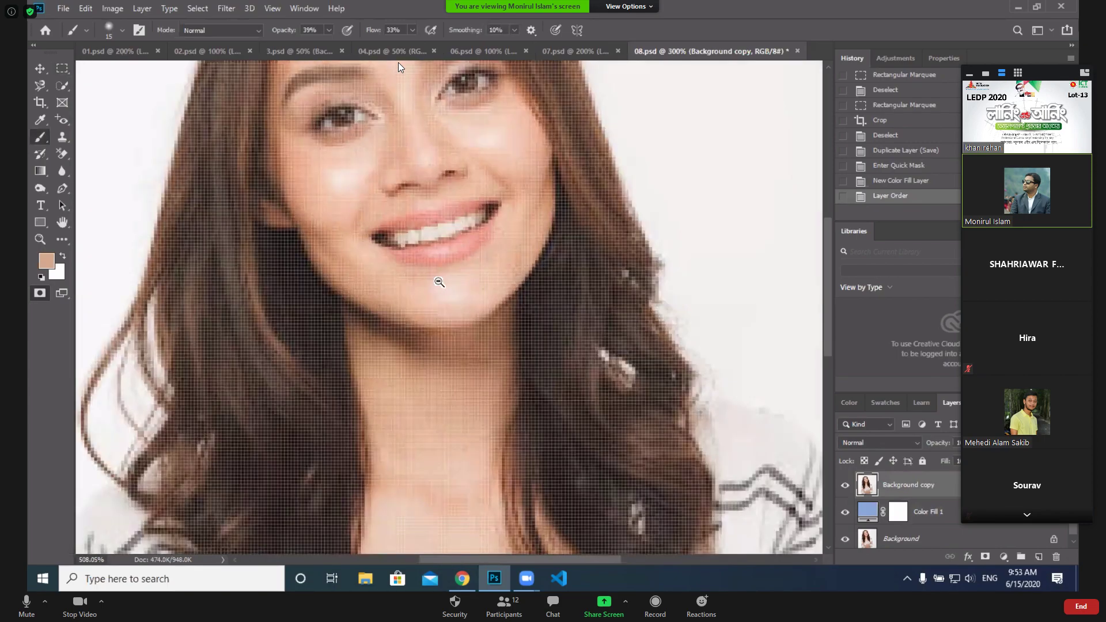
{"action": "scroll", "coordinate": [439, 282], "scroll_direction": "up", "scroll_amount": 1}
{"action": "scroll", "coordinate": [439, 283], "scroll_direction": "down", "scroll_amount": 2}
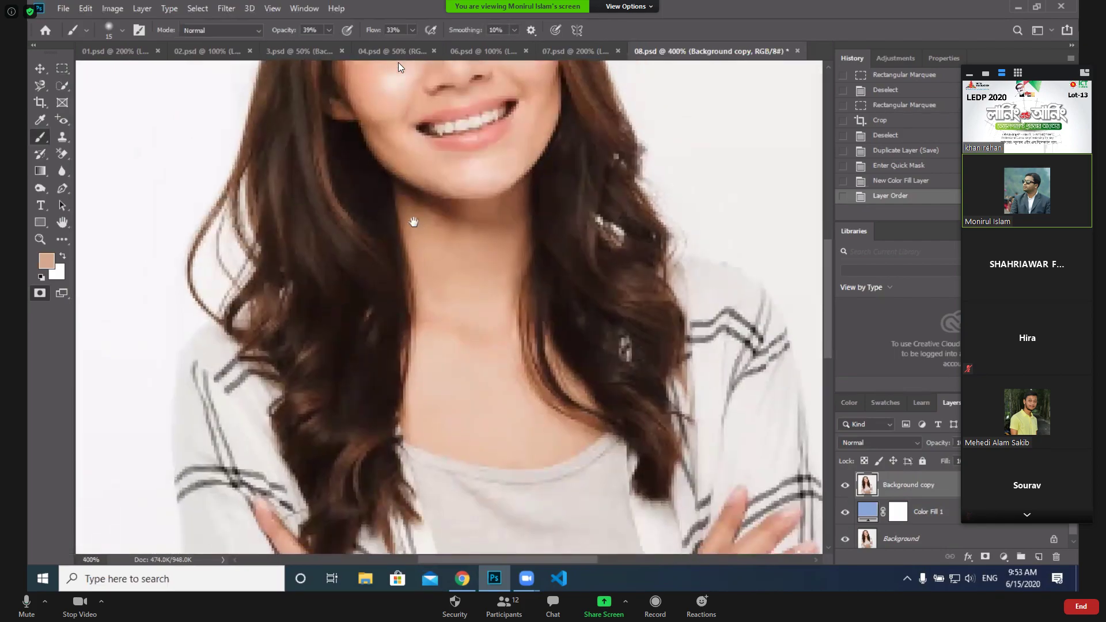
{"action": "scroll", "coordinate": [346, 208], "scroll_direction": "up", "scroll_amount": 5}
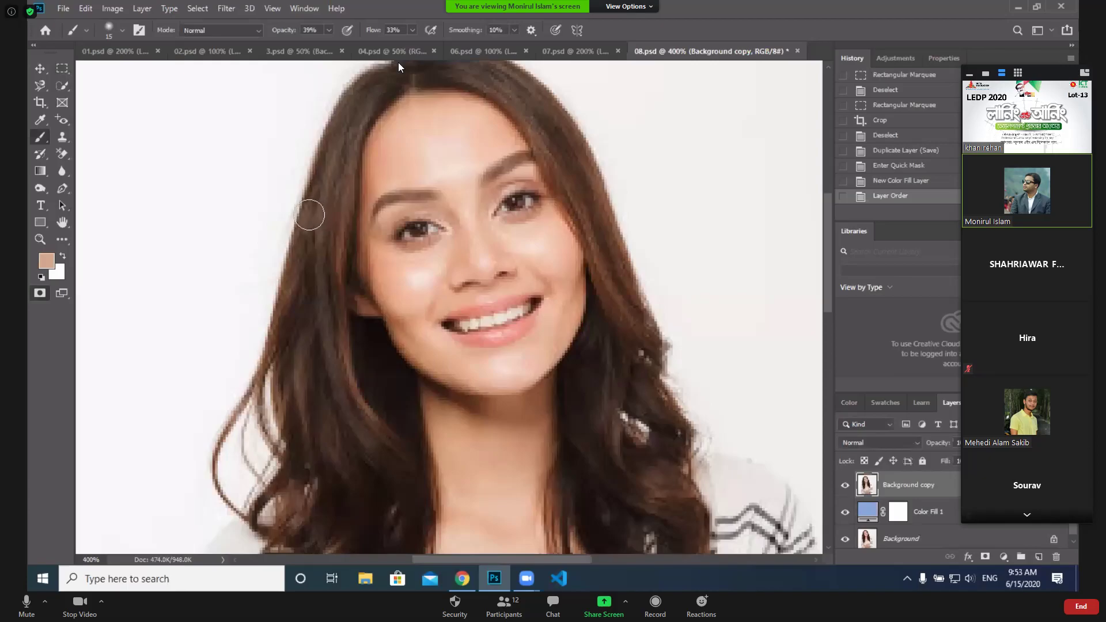
{"action": "left_click", "coordinate": [296, 253]}
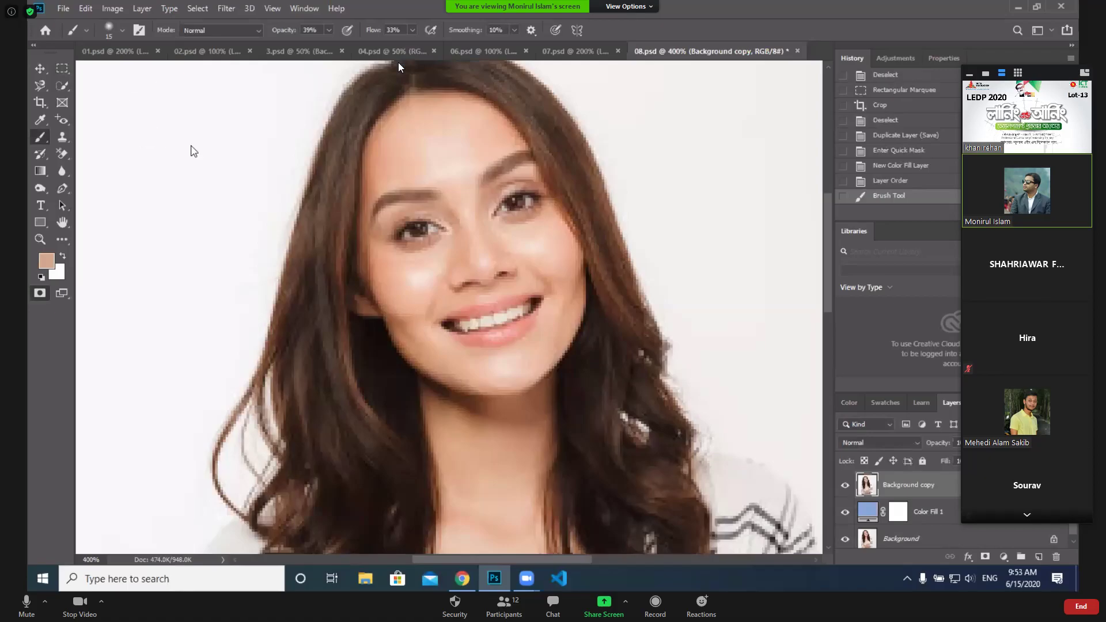
Undo the last brush stroke on the hair edge and set the brush size to 20 px
{"action": "key", "text": "ctrl+z"}
{"action": "right_click", "coordinate": [226, 147]}
{"action": "type", "text": "20"}
{"action": "key", "text": "Return"}
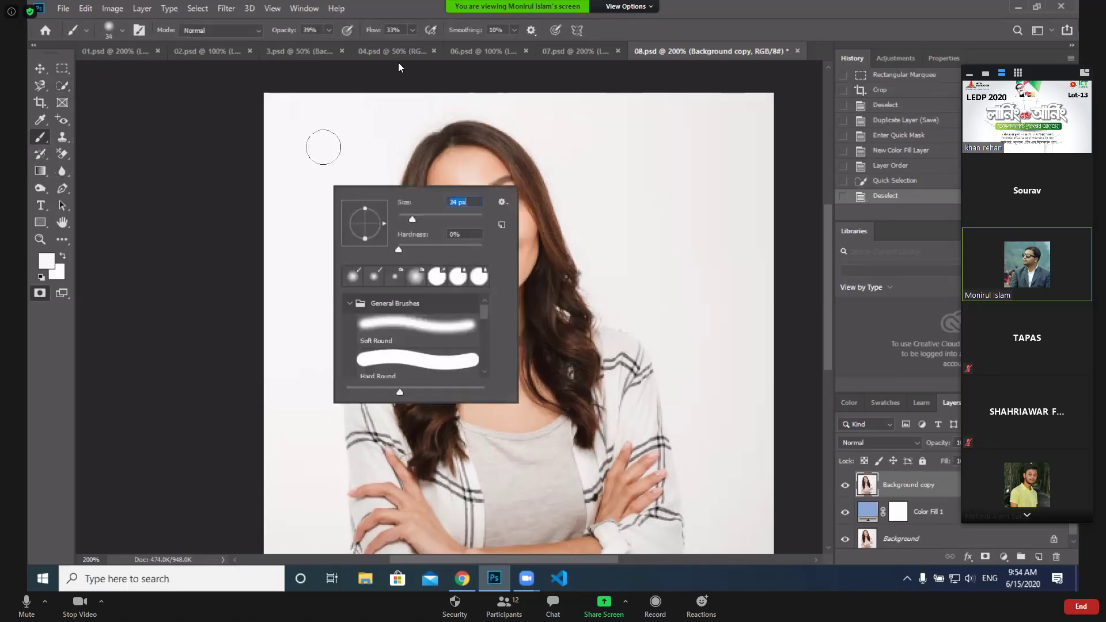
Try painting around the hair edge with a 50 px brush in the sampled background colour, and undo the stroke
{"action": "left_click_drag", "start_coordinate": [413, 220], "coordinate": [419, 220]}
{"action": "left_click", "coordinate": [315, 144], "text": "alt"}
{"action": "left_click", "coordinate": [316, 144], "text": "alt"}
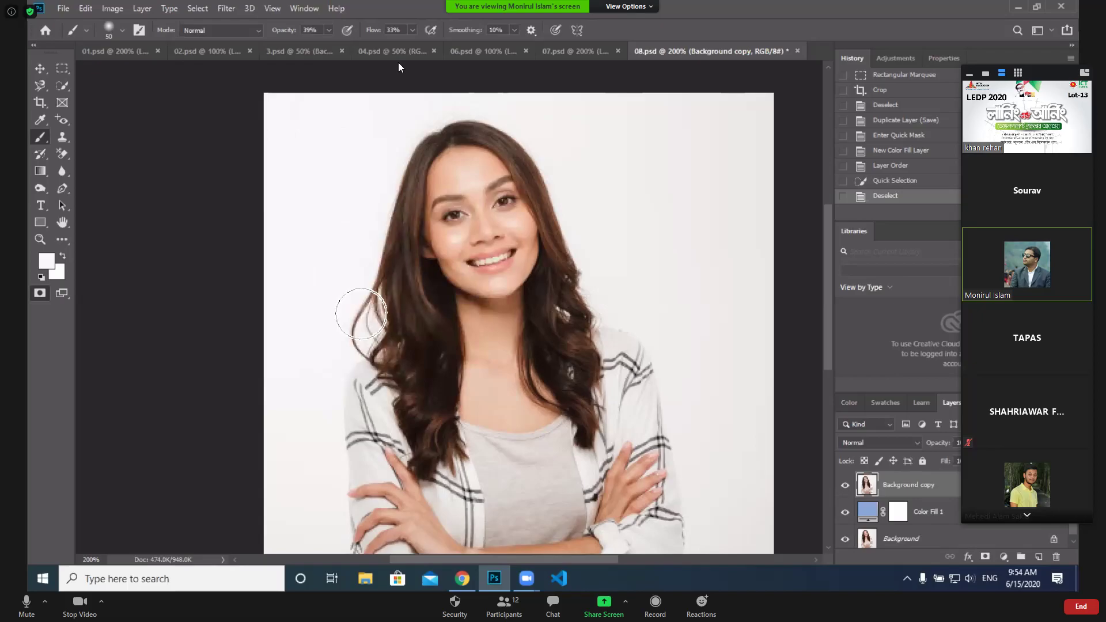
{"action": "mouse_move", "coordinate": [369, 340]}
{"action": "left_mouse_down"}
{"action": "mouse_move", "coordinate": [394, 153]}
{"action": "mouse_move", "coordinate": [415, 126]}
{"action": "mouse_move", "coordinate": [464, 108]}
{"action": "mouse_move", "coordinate": [510, 109]}
{"action": "mouse_move", "coordinate": [543, 141]}
{"action": "mouse_move", "coordinate": [577, 204]}
{"action": "mouse_move", "coordinate": [575, 310]}
{"action": "left_mouse_up"}
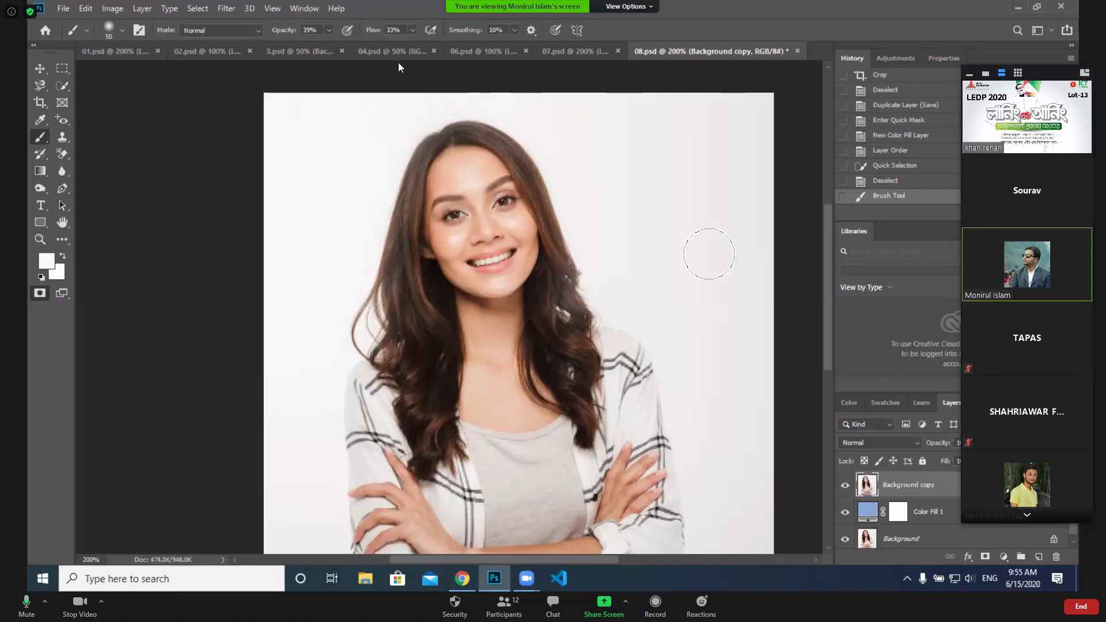
{"action": "key", "text": "ctrl+z"}
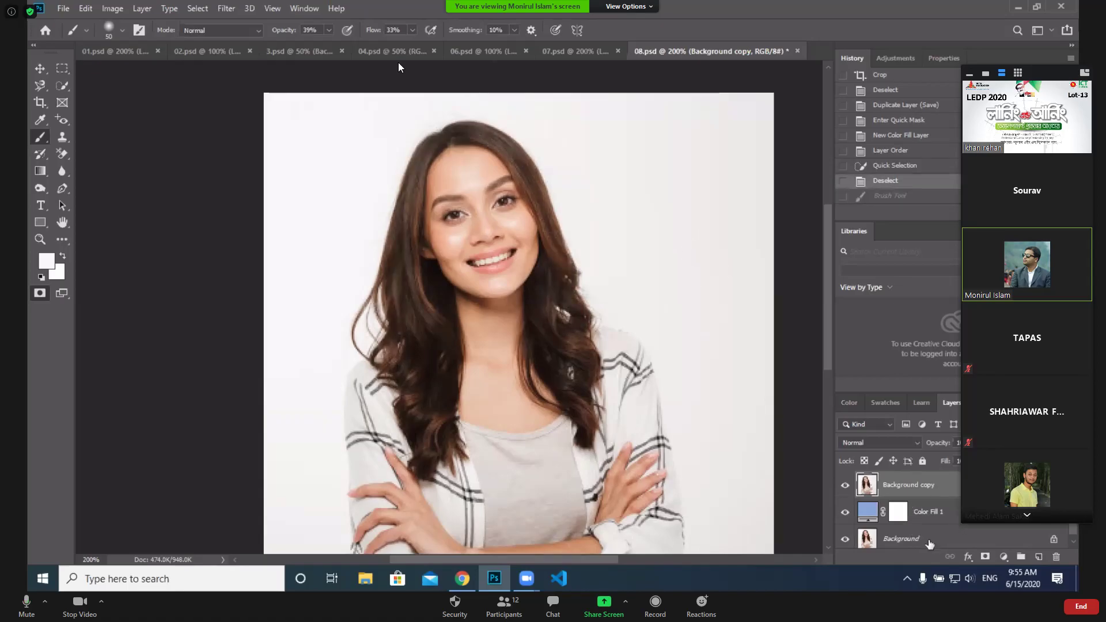
Resample the background beside the woman's head, try brushing that colour up along her hair edge, and undo the stroke
{"action": "left_click", "coordinate": [41, 277]}
{"action": "left_click", "coordinate": [300, 185], "text": "alt"}
{"action": "mouse_move", "coordinate": [353, 337]}
{"action": "left_mouse_down"}
{"action": "mouse_move", "coordinate": [372, 300]}
{"action": "mouse_move", "coordinate": [370, 240]}
{"action": "left_mouse_up"}
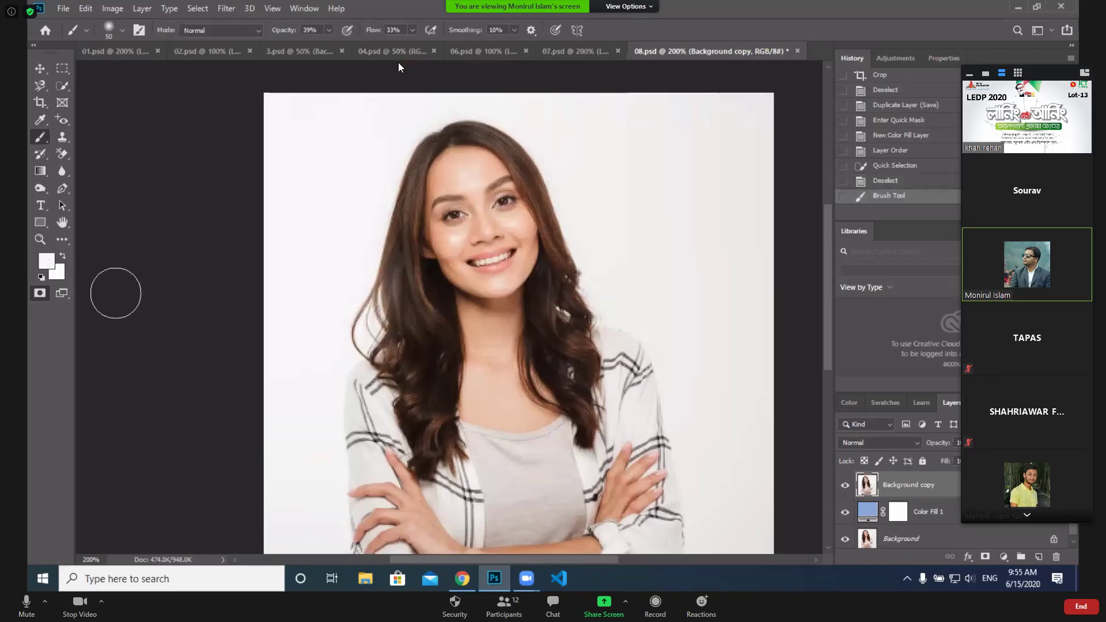
{"action": "key", "text": "ctrl+z"}
Reset the colours to white foreground and black background, and brush white over the background beside the woman's hair
{"action": "left_click", "coordinate": [41, 278]}
{"action": "left_click", "coordinate": [63, 257]}
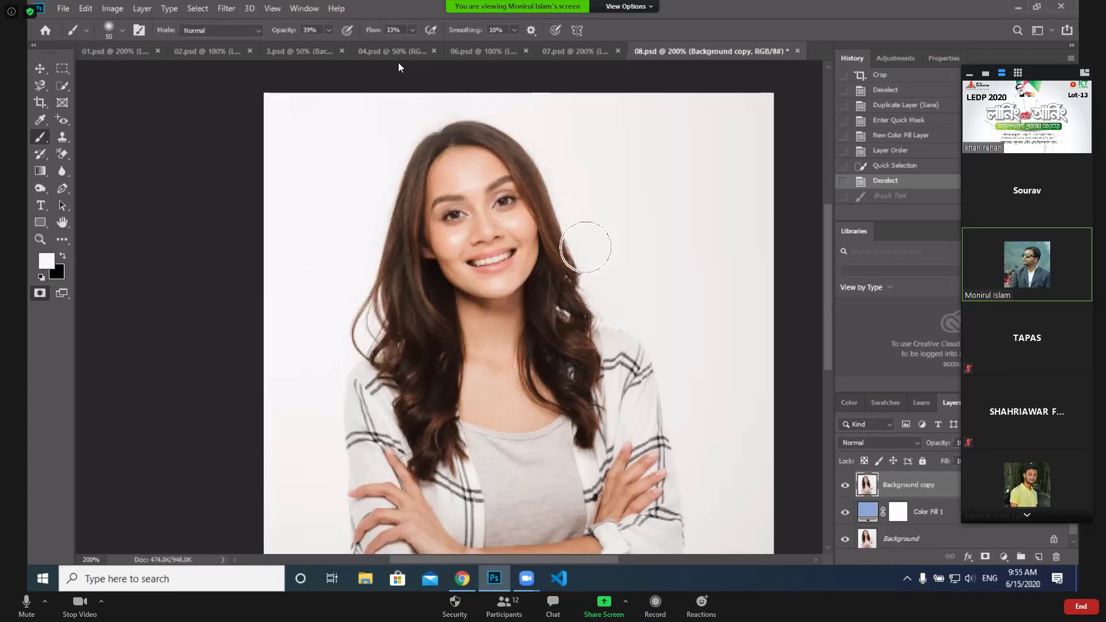
{"action": "left_click_drag", "start_coordinate": [605, 299], "coordinate": [622, 291]}
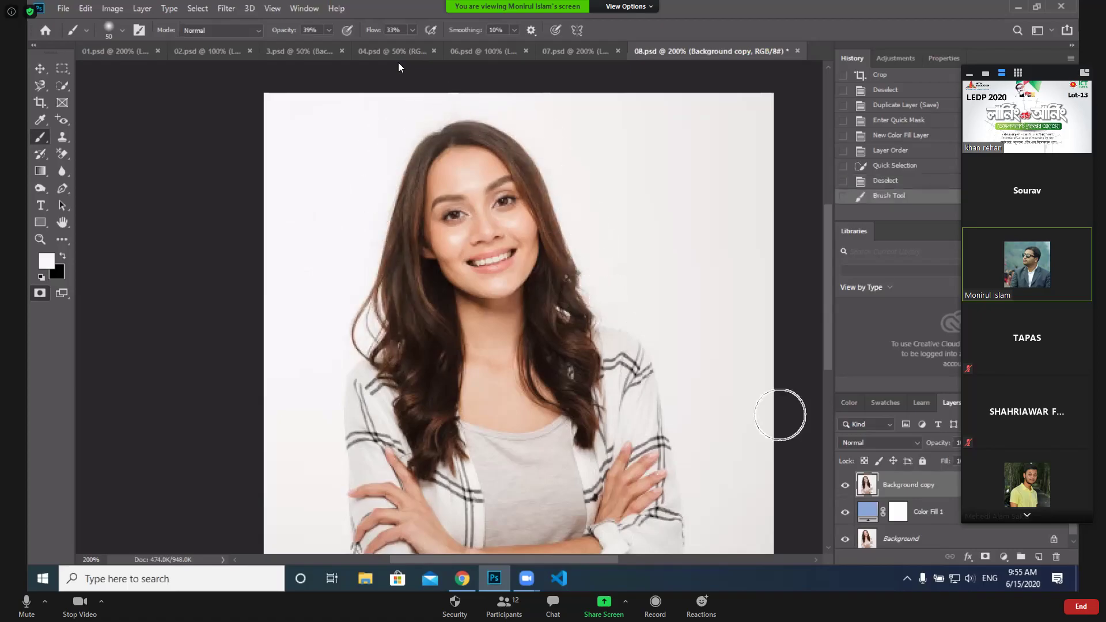
Toggle the Background and Color Fill 1 layers off and on to compare the result
{"action": "left_click_drag", "start_coordinate": [845, 540], "coordinate": [847, 519]}
{"action": "left_click", "coordinate": [846, 519]}
{"action": "left_click", "coordinate": [846, 540]}
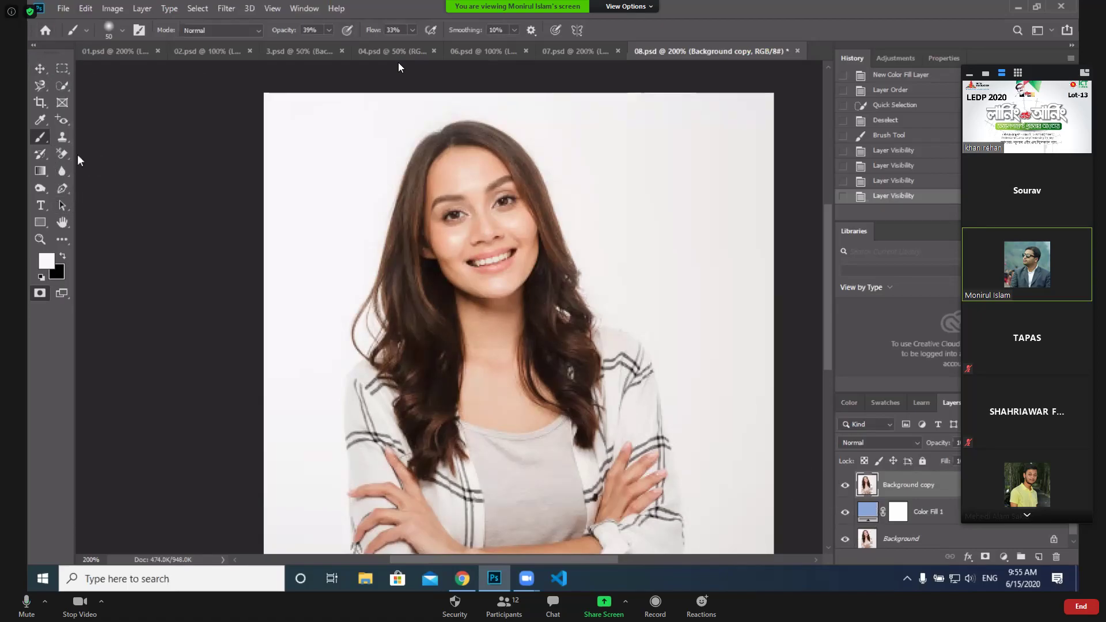
{"action": "left_click", "coordinate": [63, 86]}
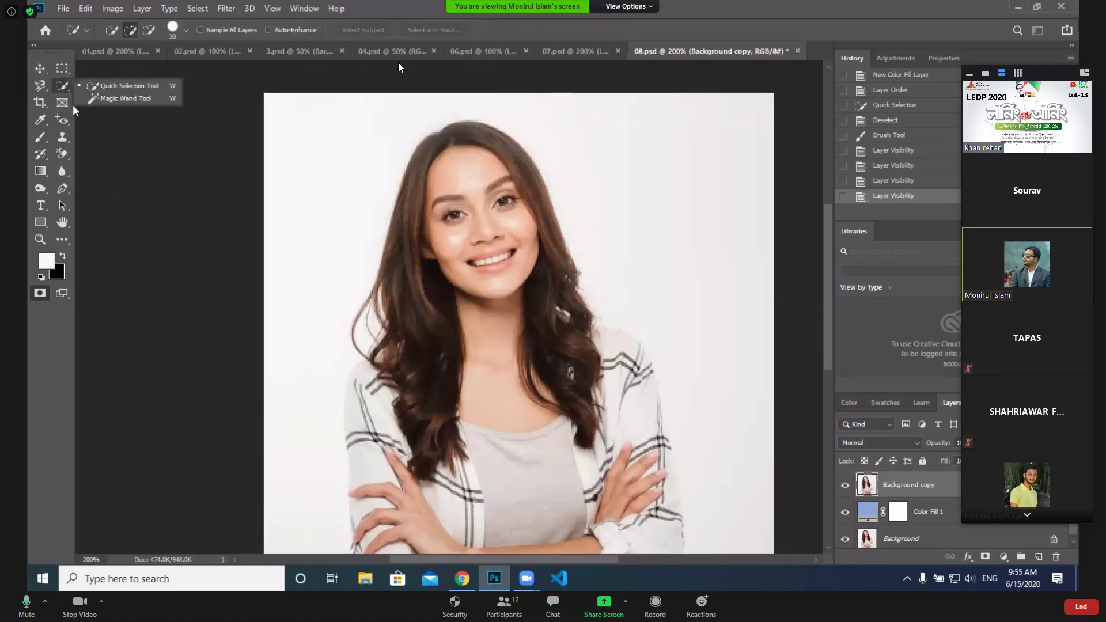
{"action": "left_click", "coordinate": [61, 119]}
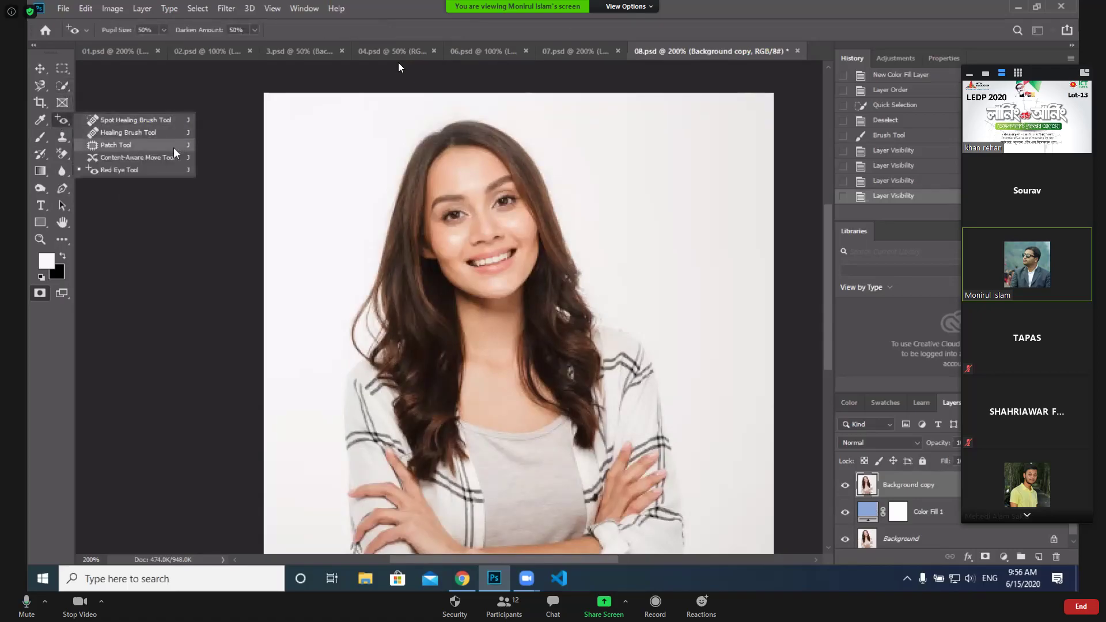
{"action": "left_click", "coordinate": [65, 102]}
{"action": "left_click", "coordinate": [62, 91]}
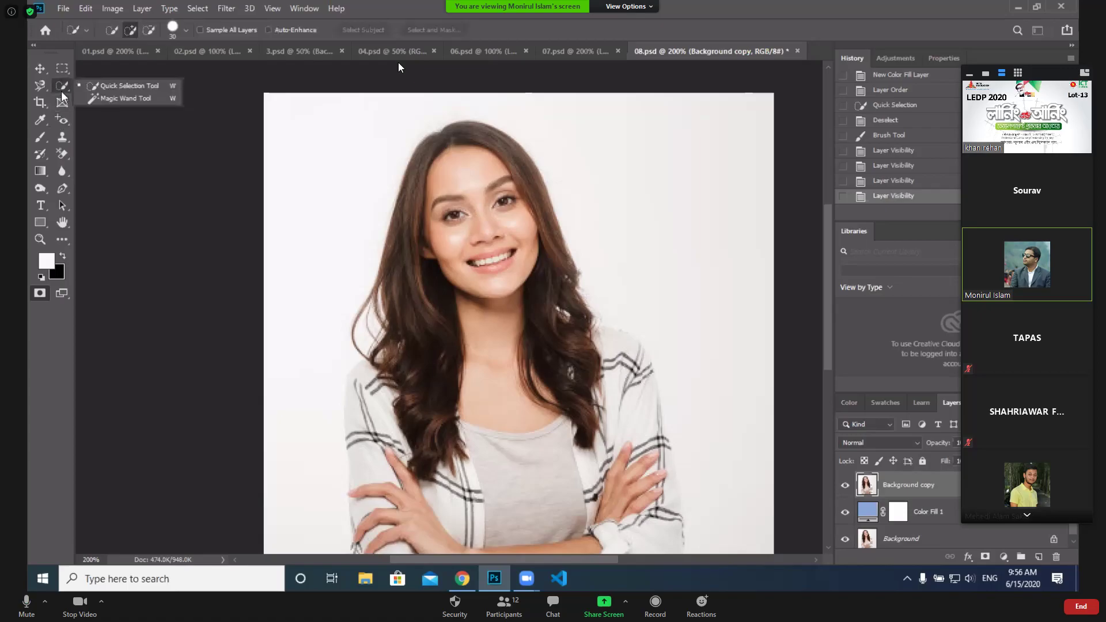
Use the Background Eraser Tool on the Background copy layer to erase the white background around the woman's head and hair
{"action": "left_click", "coordinate": [62, 153]}
{"action": "left_click", "coordinate": [141, 166]}
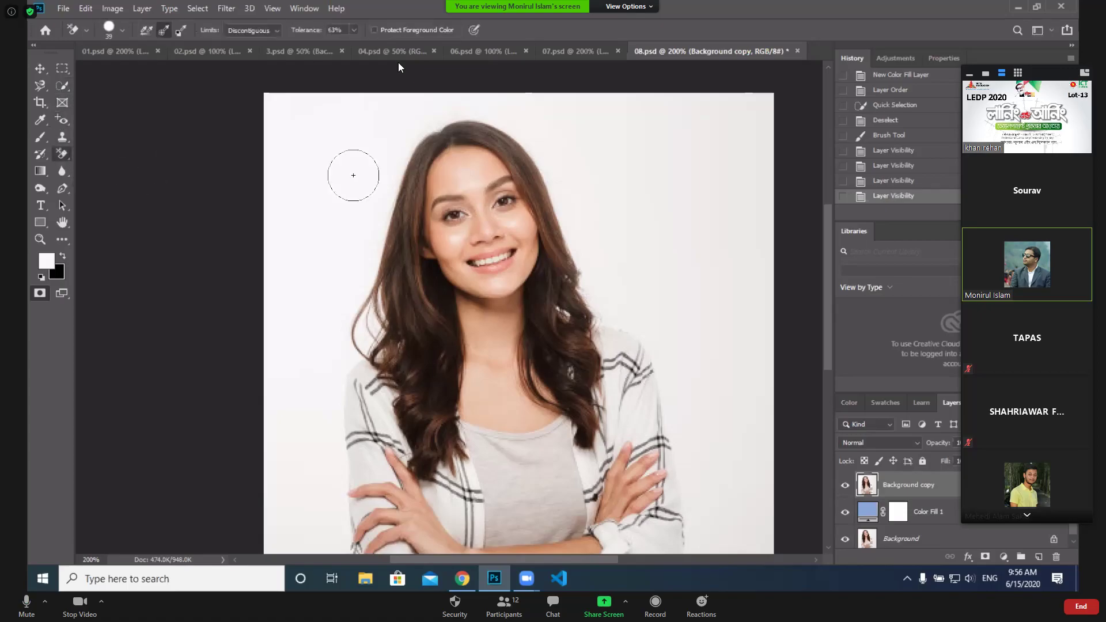
{"action": "left_click_drag", "start_coordinate": [487, 357], "coordinate": [488, 271]}
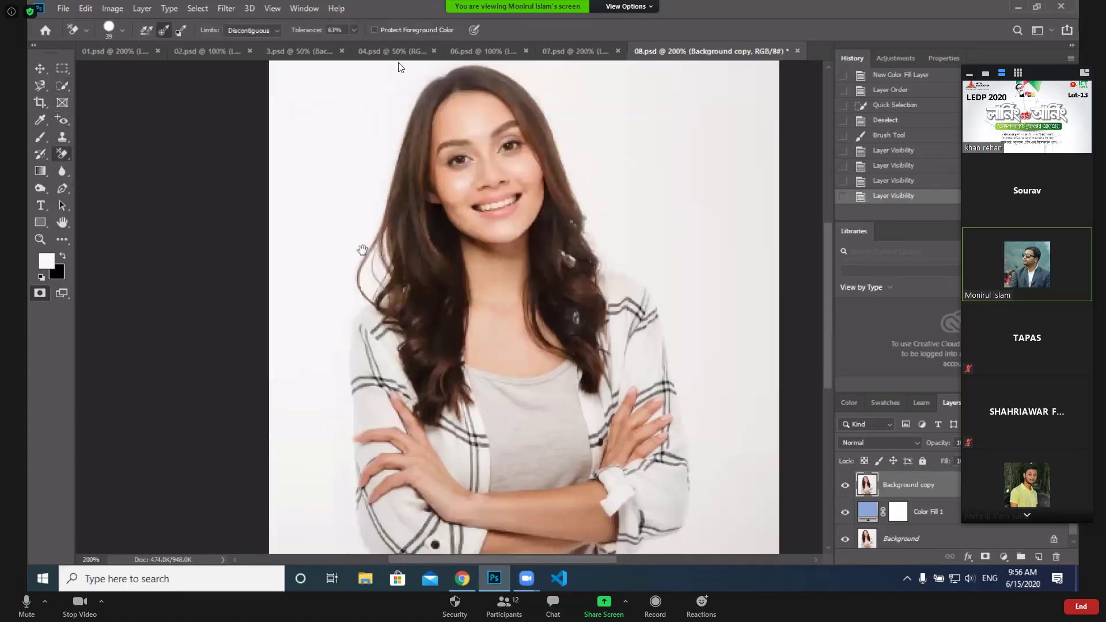
{"action": "scroll", "coordinate": [321, 252], "scroll_direction": "up", "scroll_amount": 1}
{"action": "left_click", "coordinate": [316, 196], "text": "alt"}
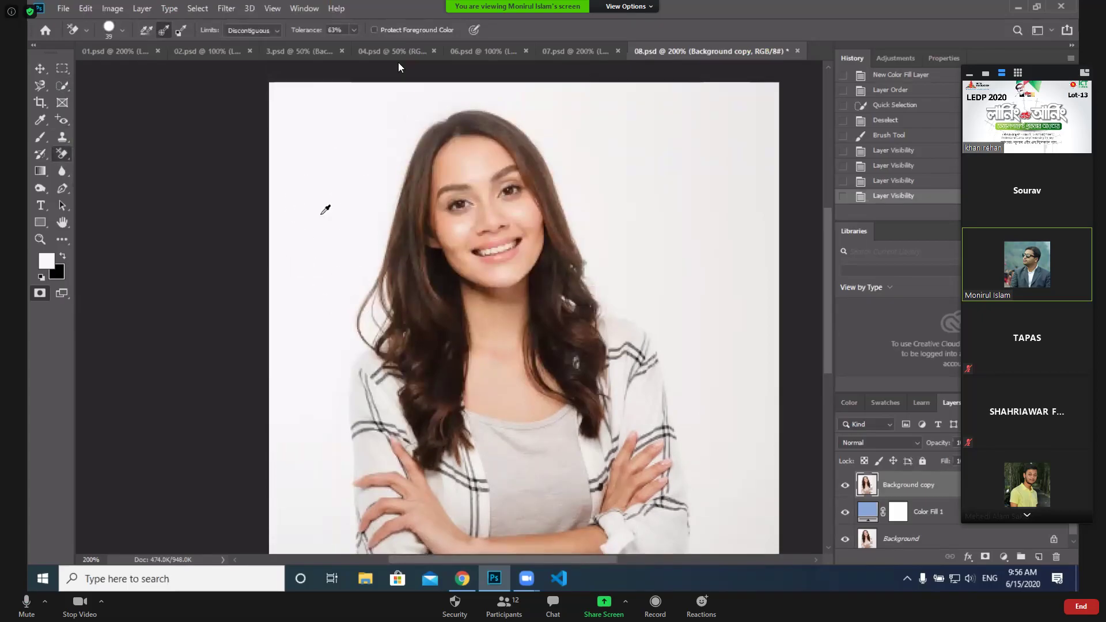
{"action": "mouse_move", "coordinate": [371, 329]}
{"action": "left_mouse_down"}
{"action": "mouse_move", "coordinate": [373, 224]}
{"action": "mouse_move", "coordinate": [388, 176]}
{"action": "mouse_move", "coordinate": [452, 108]}
{"action": "mouse_move", "coordinate": [525, 109]}
{"action": "mouse_move", "coordinate": [545, 132]}
{"action": "mouse_move", "coordinate": [575, 181]}
{"action": "mouse_move", "coordinate": [597, 290]}
{"action": "left_mouse_up"}
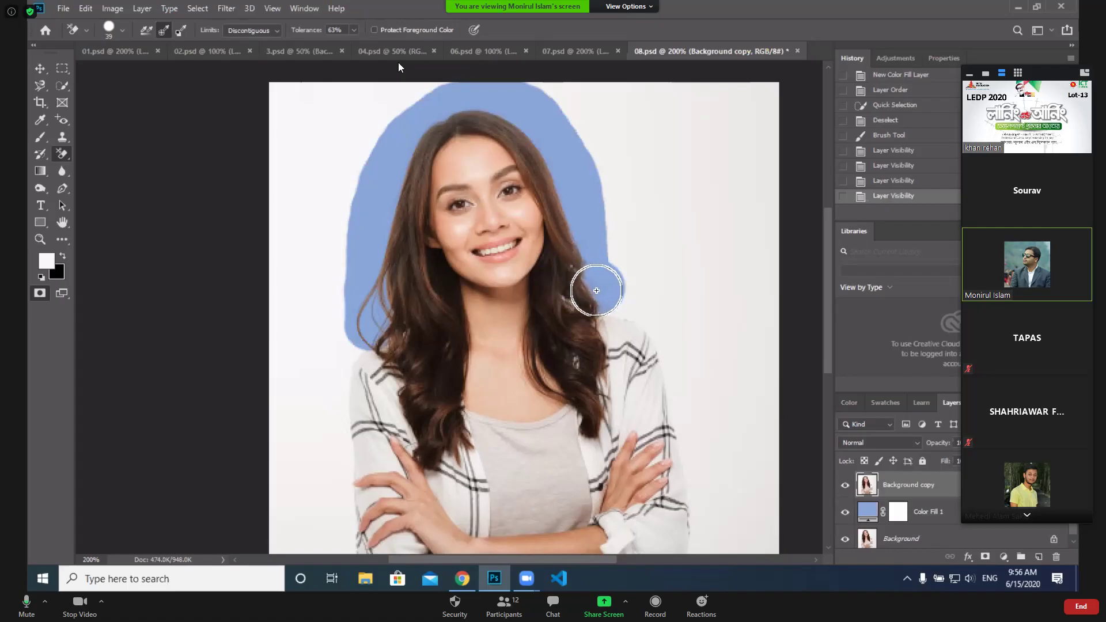
{"action": "left_click_drag", "start_coordinate": [598, 290], "coordinate": [615, 285]}
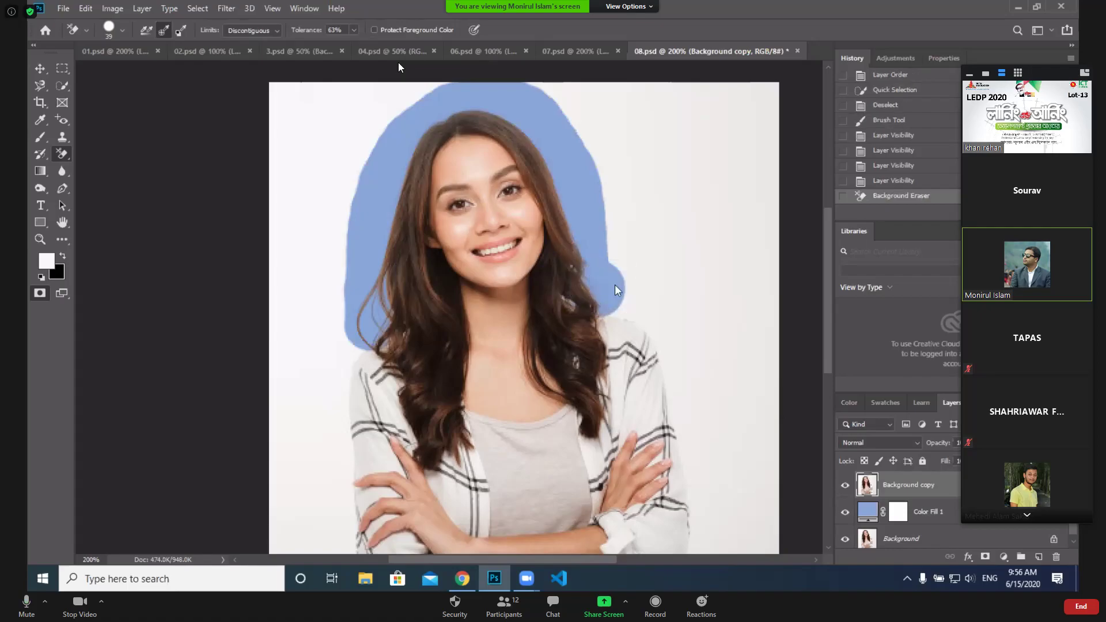
Inspect the erased hair edges with the Background and Color Fill 1 layers hidden, and again with only the blue fill shown underneath
{"action": "left_click", "coordinate": [845, 538]}
{"action": "left_click", "coordinate": [846, 511]}
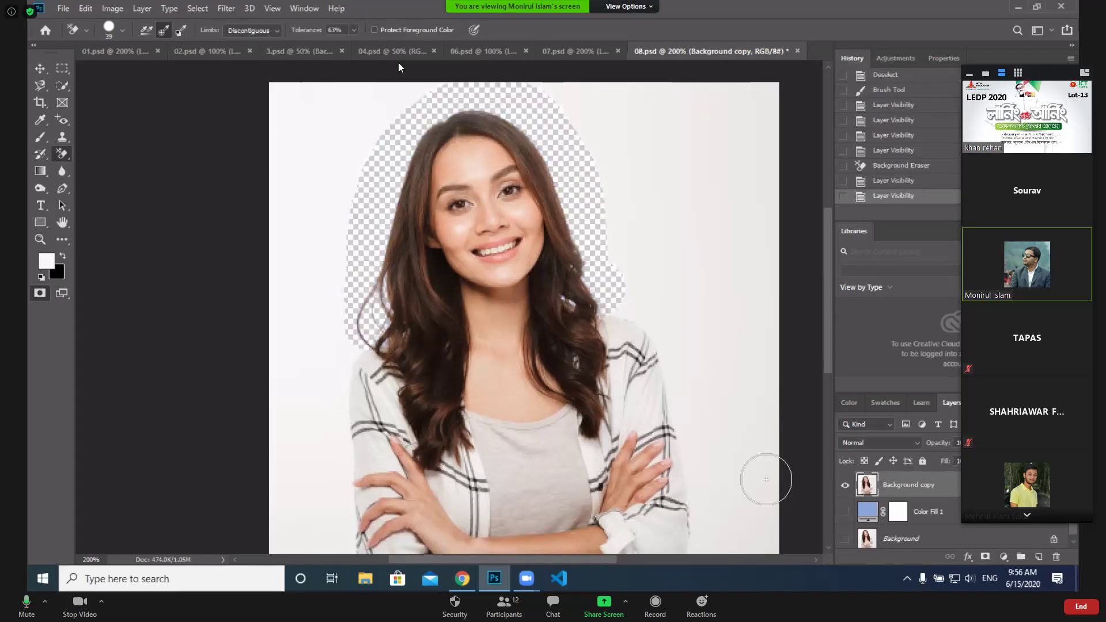
{"action": "left_click", "coordinate": [552, 263], "text": "ctrl"}
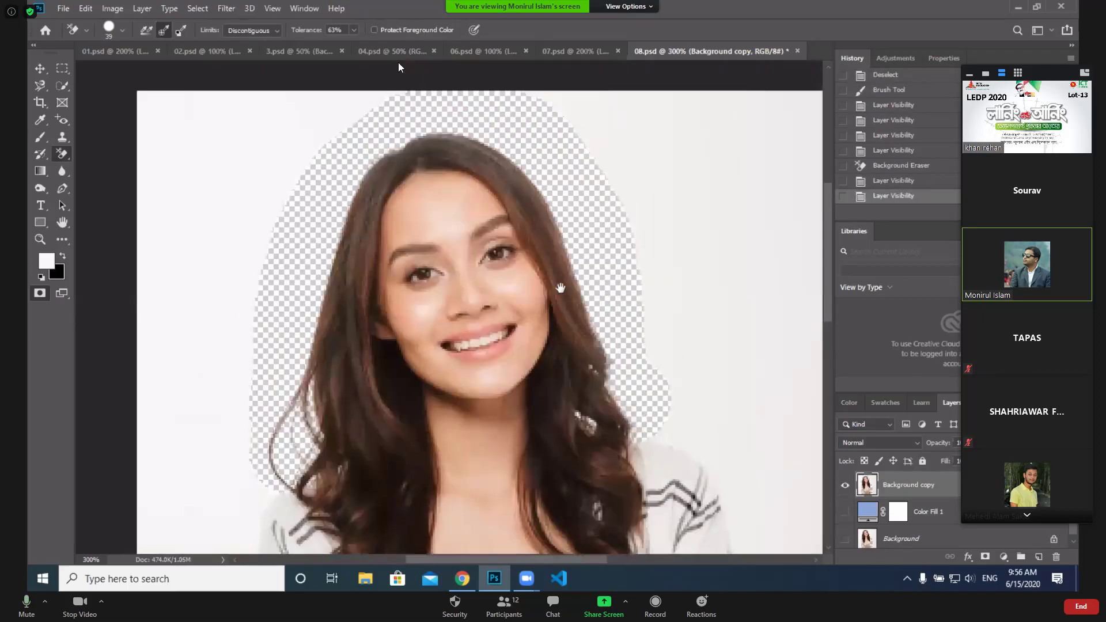
{"action": "left_click", "coordinate": [556, 264], "text": "ctrl+alt"}
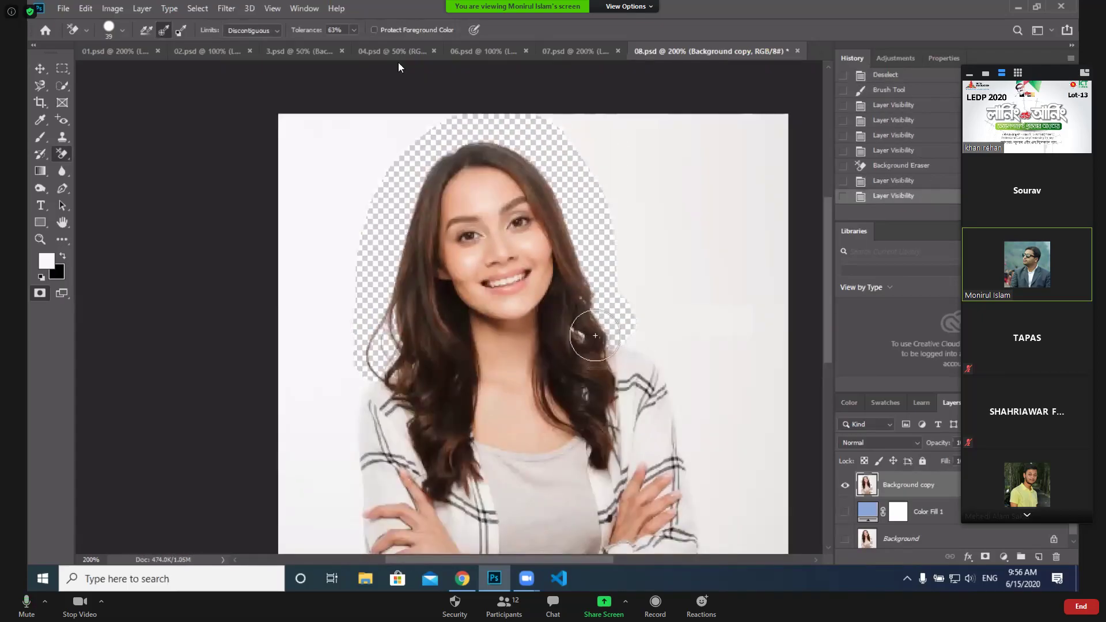
{"action": "scroll", "coordinate": [554, 293], "scroll_direction": "down", "scroll_amount": 3}
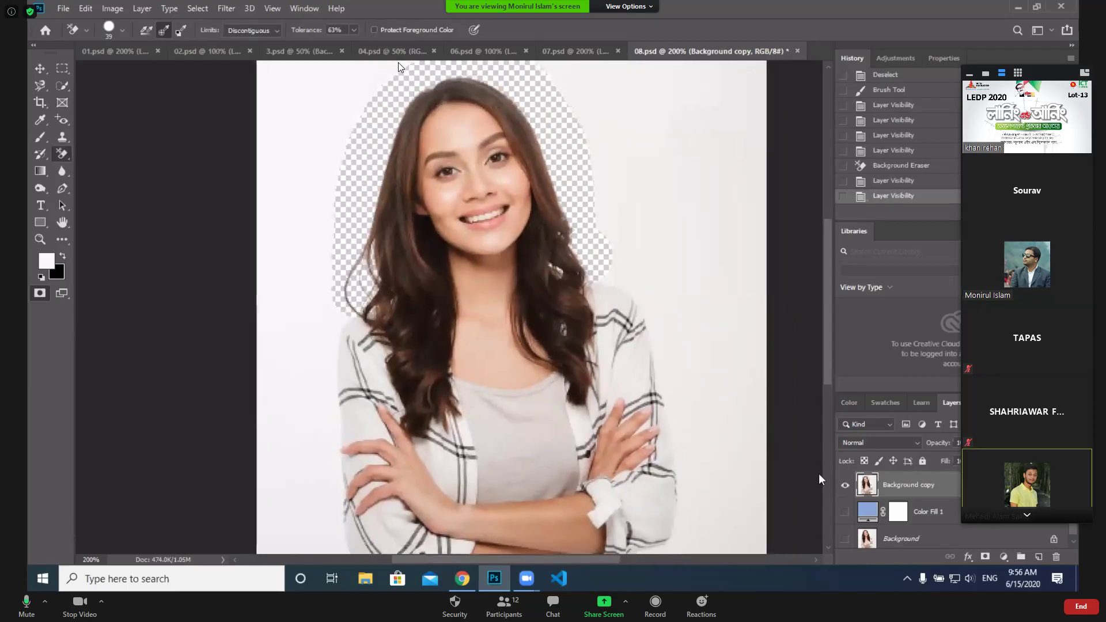
{"action": "left_click", "coordinate": [845, 512]}
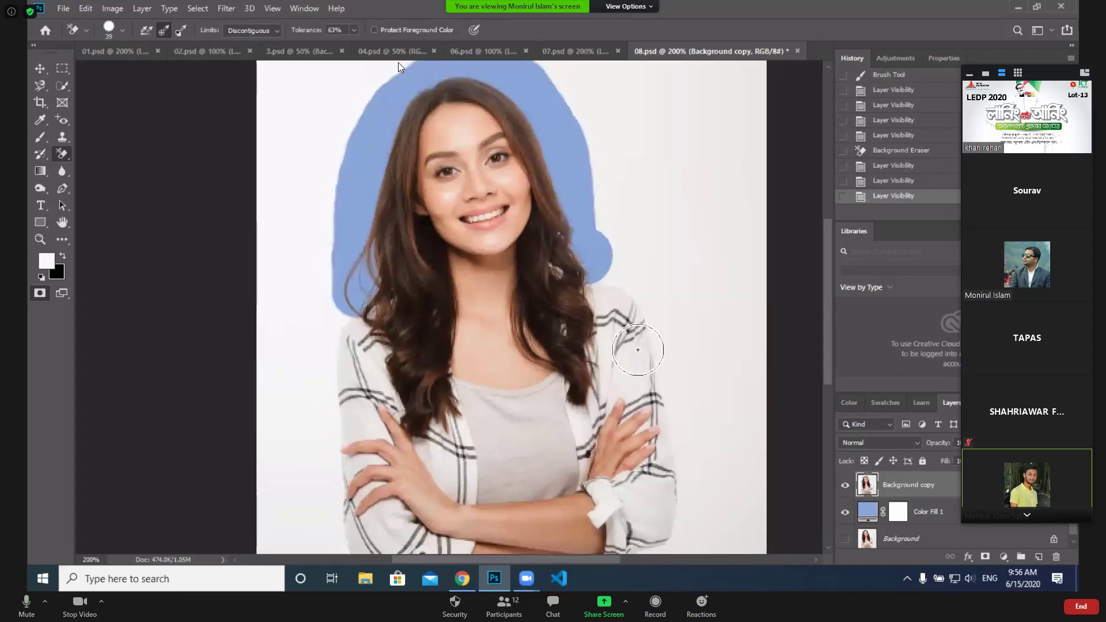
{"action": "left_click", "coordinate": [572, 235], "text": "ctrl"}
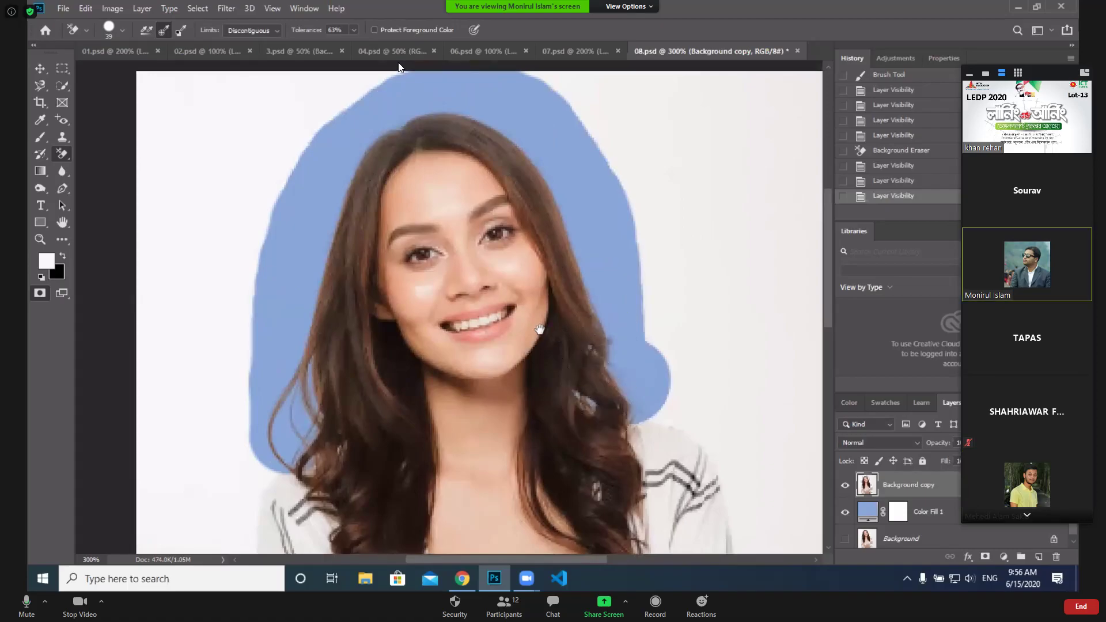
{"action": "left_click_drag", "start_coordinate": [543, 327], "coordinate": [544, 305]}
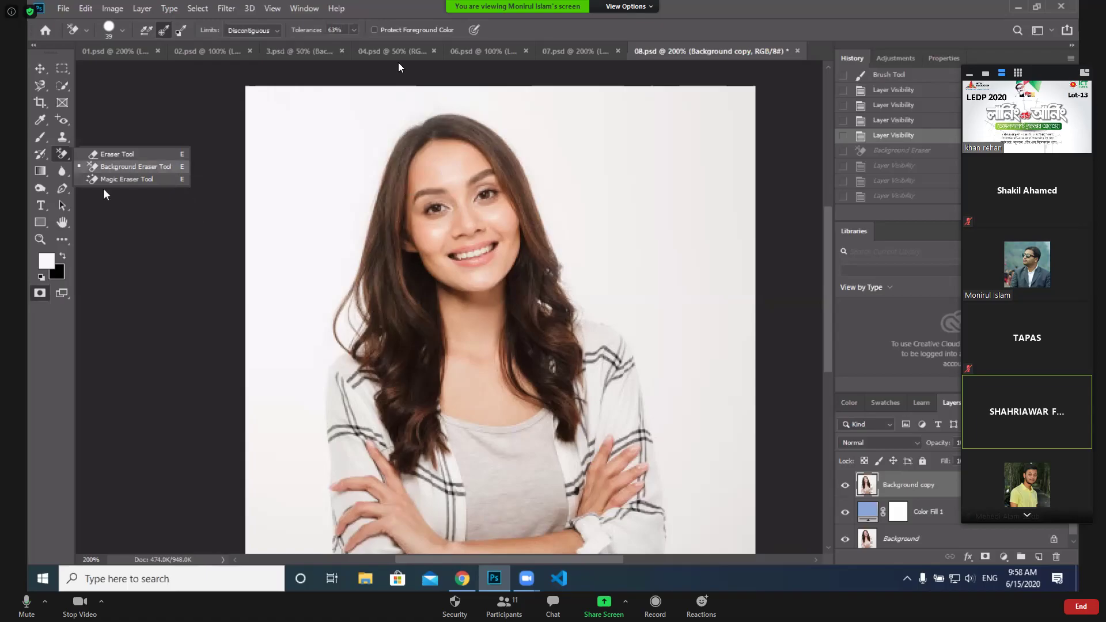
Erase the white background around the woman's hair and above her head with the Background Eraser at size 45, and check it by toggling the Background layer
{"action": "left_click", "coordinate": [140, 166]}
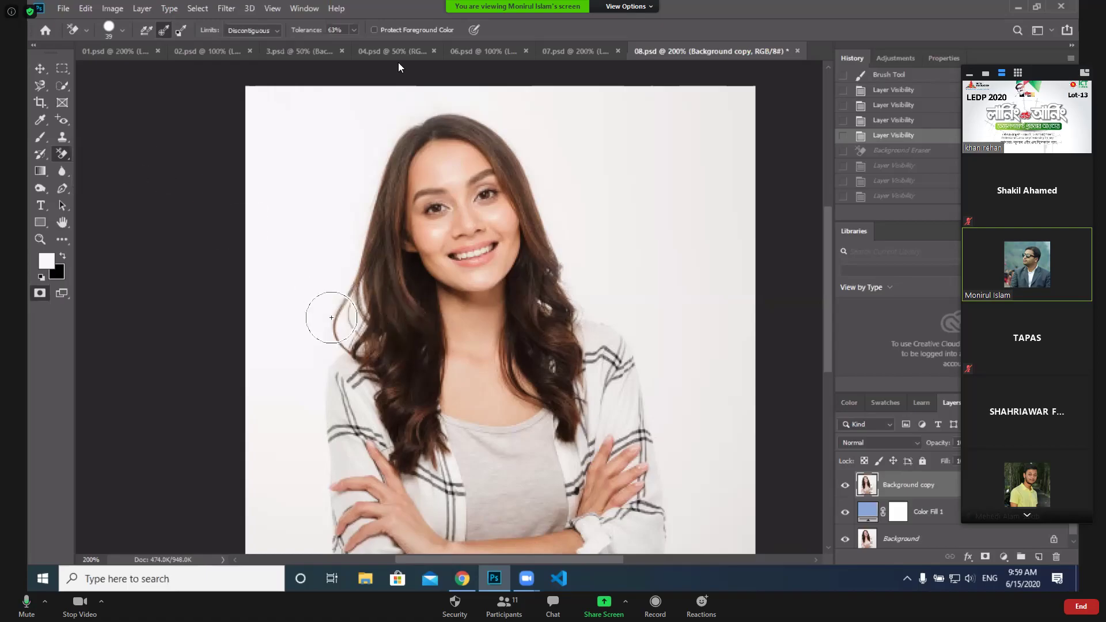
{"action": "left_click_drag", "start_coordinate": [281, 264], "coordinate": [304, 285]}
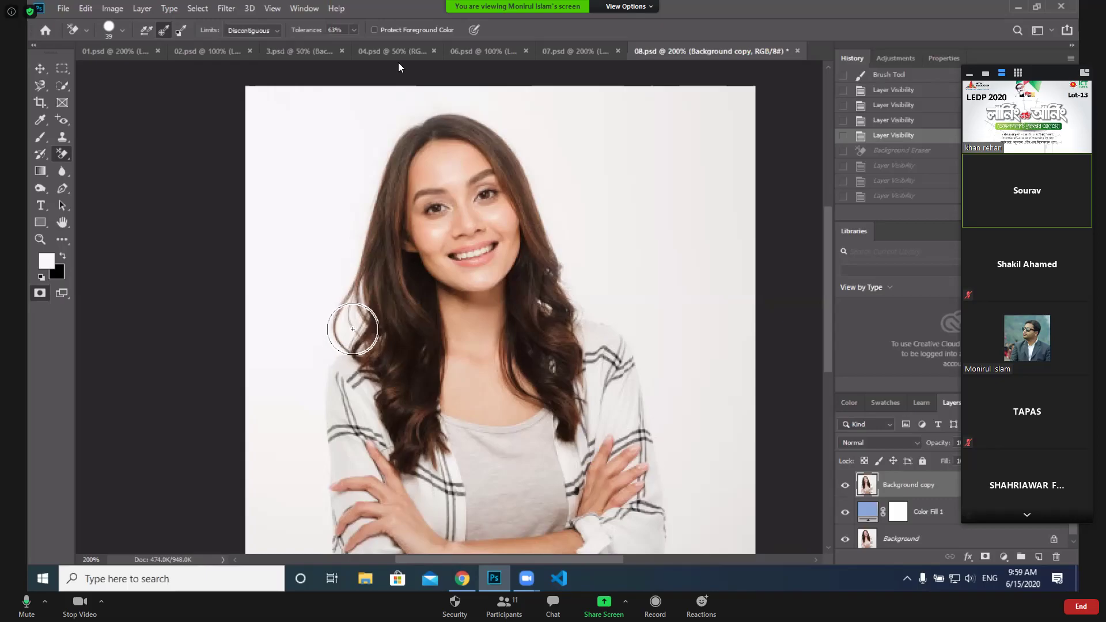
{"action": "key", "text": "bracketright"}
{"action": "key", "text": "bracketright"}
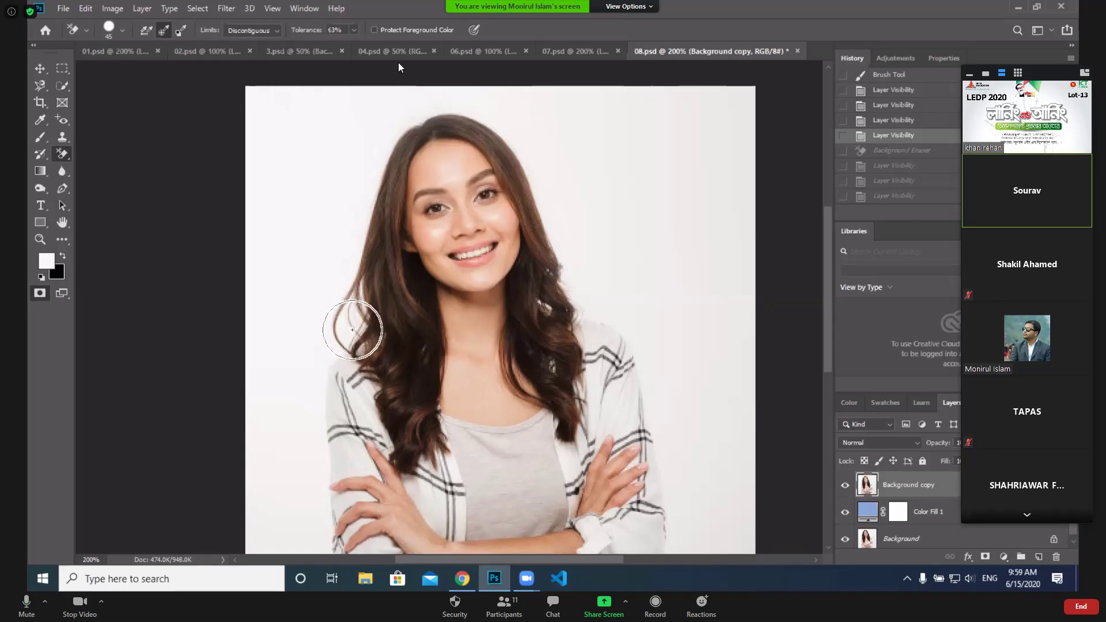
{"action": "mouse_move", "coordinate": [359, 330]}
{"action": "left_mouse_down"}
{"action": "mouse_move", "coordinate": [346, 235]}
{"action": "mouse_move", "coordinate": [353, 194]}
{"action": "mouse_move", "coordinate": [415, 110]}
{"action": "mouse_move", "coordinate": [469, 96]}
{"action": "mouse_move", "coordinate": [504, 104]}
{"action": "mouse_move", "coordinate": [552, 186]}
{"action": "mouse_move", "coordinate": [554, 290]}
{"action": "mouse_move", "coordinate": [565, 298]}
{"action": "mouse_move", "coordinate": [594, 259]}
{"action": "mouse_move", "coordinate": [610, 185]}
{"action": "mouse_move", "coordinate": [576, 116]}
{"action": "mouse_move", "coordinate": [527, 86]}
{"action": "mouse_move", "coordinate": [361, 88]}
{"action": "mouse_move", "coordinate": [302, 247]}
{"action": "mouse_move", "coordinate": [292, 316]}
{"action": "mouse_move", "coordinate": [270, 256]}
{"action": "mouse_move", "coordinate": [298, 99]}
{"action": "left_mouse_up"}
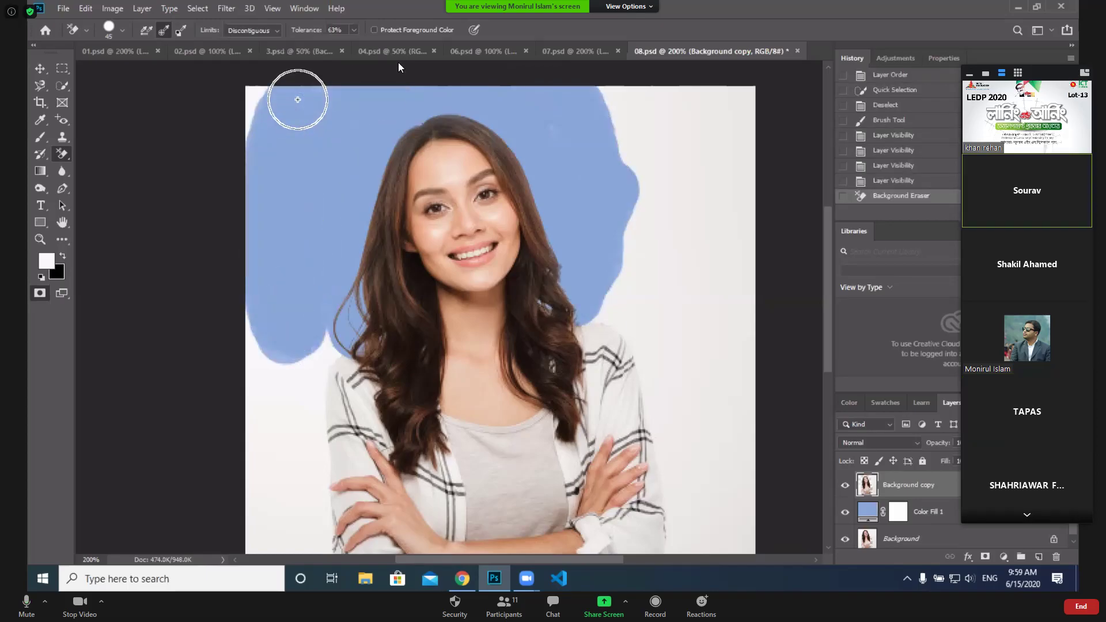
{"action": "left_click", "coordinate": [846, 540]}
{"action": "left_click", "coordinate": [847, 541]}
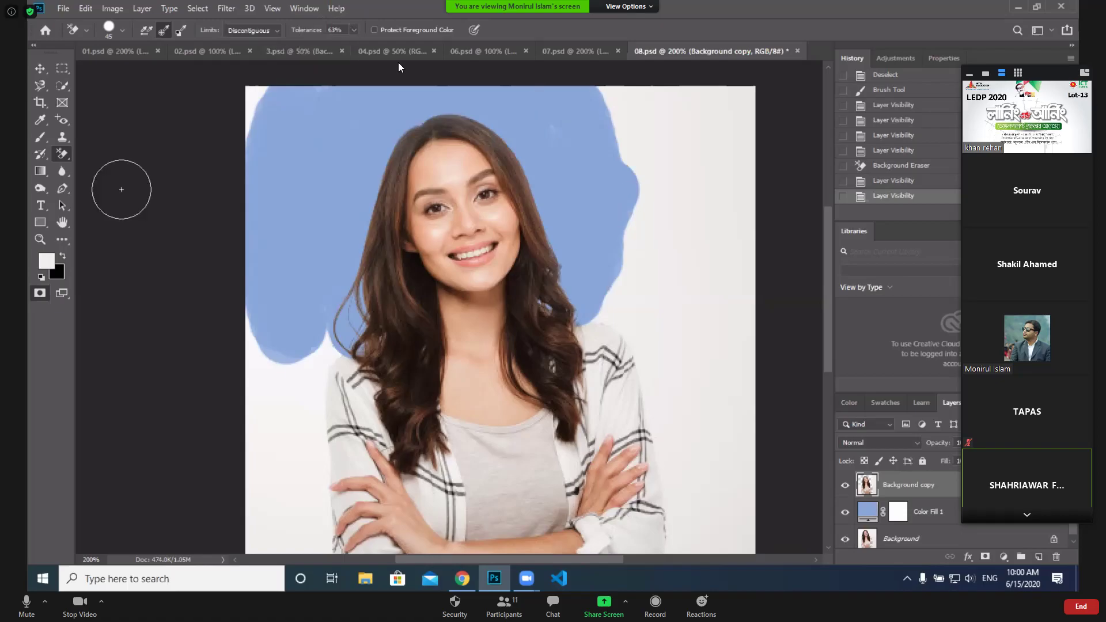
Trace a short Pen tool path along the woman's shoulder and upper sleeve, convert it to a selection, and deselect
{"action": "left_click", "coordinate": [61, 190]}
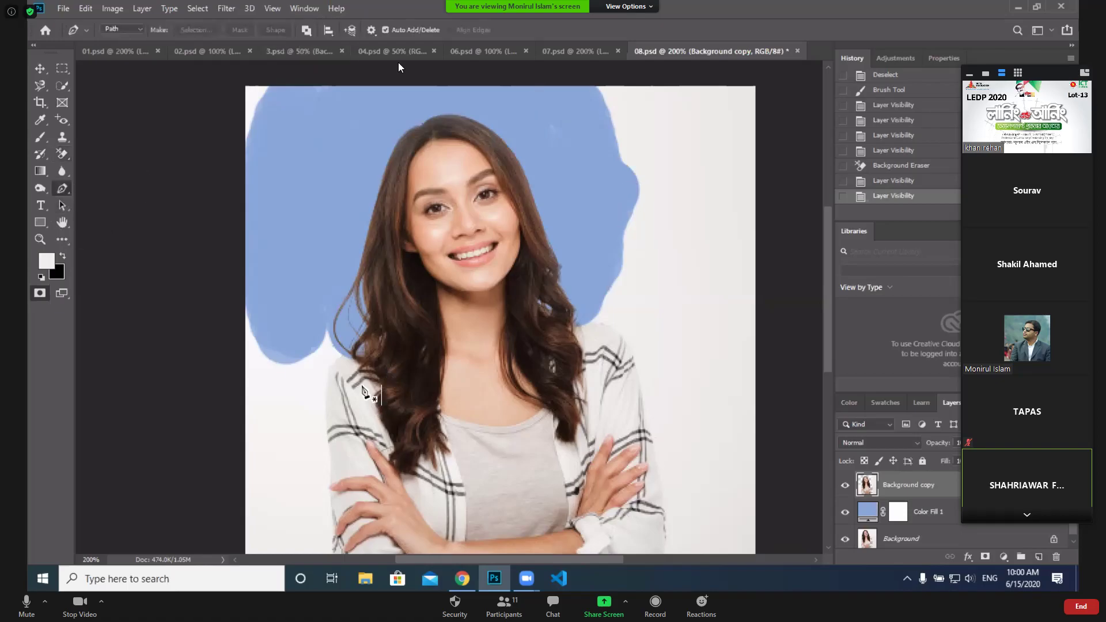
{"action": "left_click", "coordinate": [357, 364]}
{"action": "left_click_drag", "start_coordinate": [328, 381], "coordinate": [330, 433]}
{"action": "left_click", "coordinate": [322, 420]}
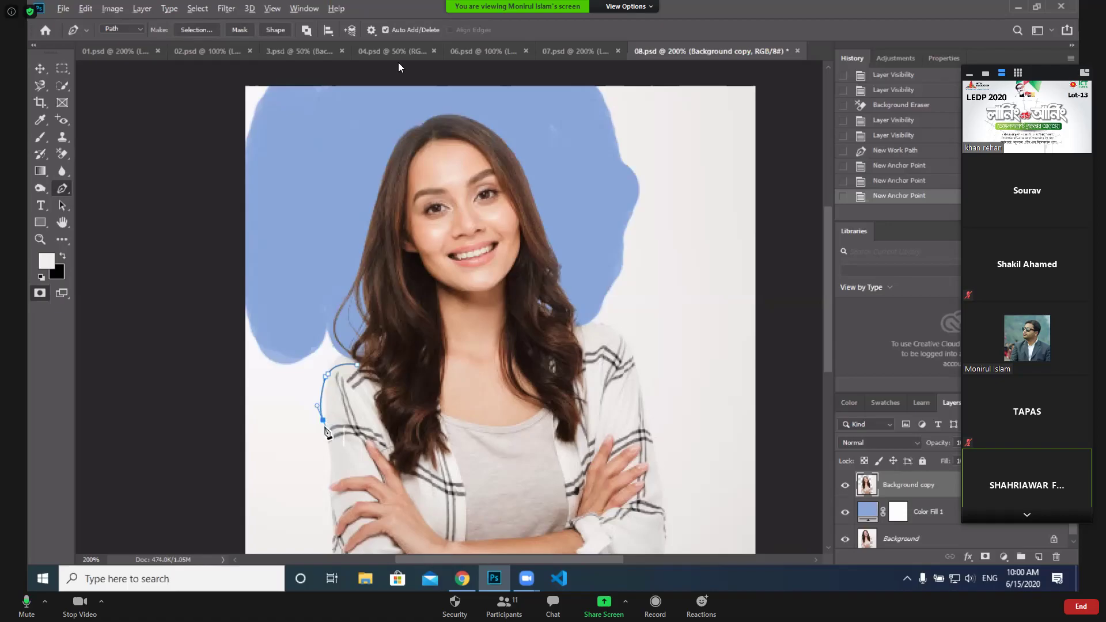
{"action": "left_click", "coordinate": [324, 421]}
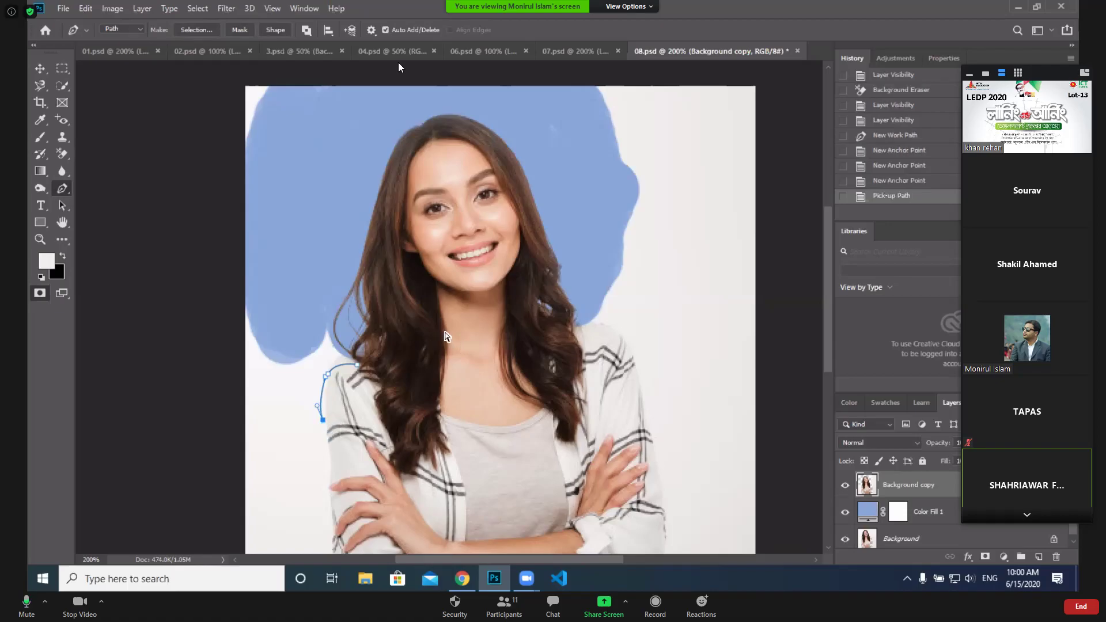
{"action": "key", "text": "ctrl+Return"}
{"action": "key", "text": "ctrl+d"}
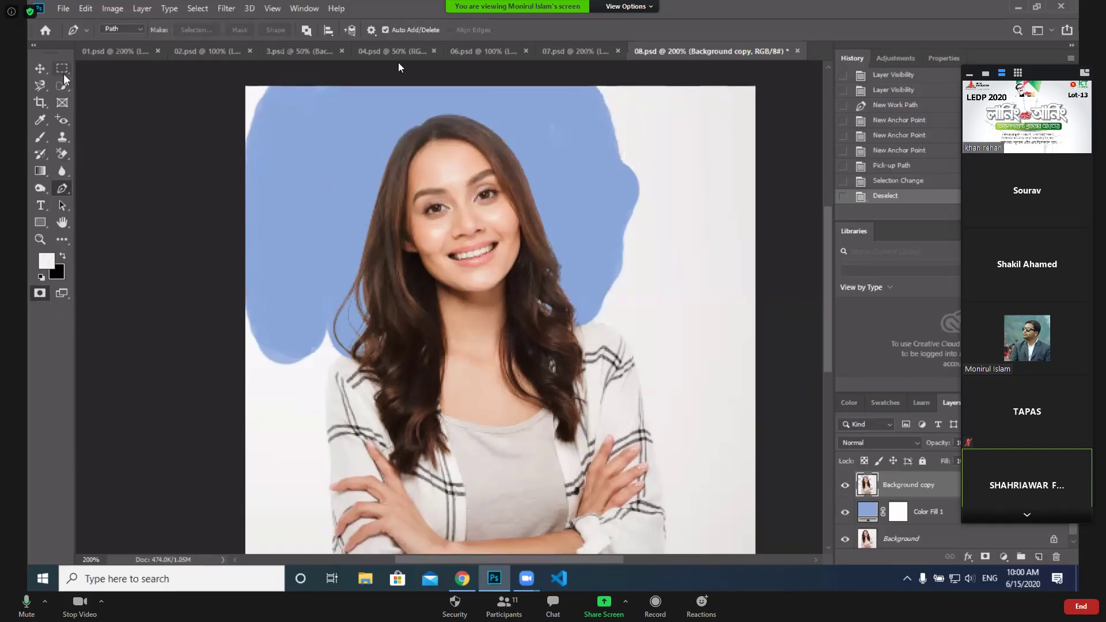
Select the woman's hair with the Quick Selection Tool, undoing stray strokes and subtracting her face from the selection
{"action": "left_click_drag", "start_coordinate": [64, 93], "coordinate": [106, 90]}
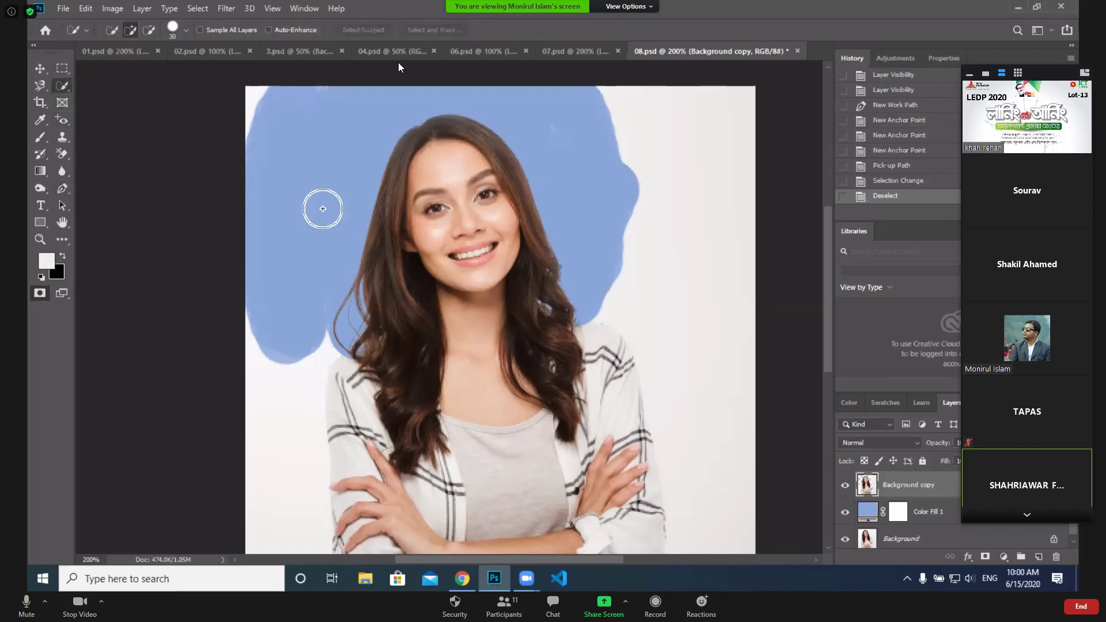
{"action": "mouse_move", "coordinate": [369, 256]}
{"action": "left_mouse_down"}
{"action": "mouse_move", "coordinate": [390, 298]}
{"action": "mouse_move", "coordinate": [403, 383]}
{"action": "mouse_move", "coordinate": [409, 288]}
{"action": "mouse_move", "coordinate": [387, 223]}
{"action": "mouse_move", "coordinate": [416, 142]}
{"action": "mouse_move", "coordinate": [407, 142]}
{"action": "mouse_move", "coordinate": [457, 127]}
{"action": "mouse_move", "coordinate": [496, 154]}
{"action": "left_mouse_up"}
{"action": "key", "text": "ctrl+z"}
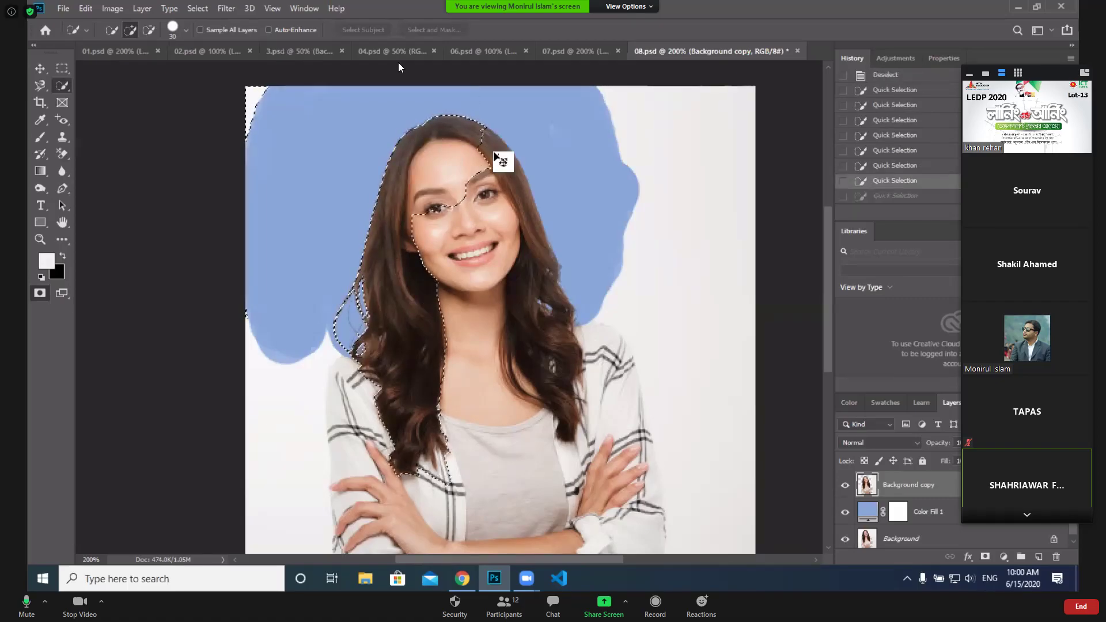
{"action": "key", "text": "ctrl+z"}
{"action": "mouse_move", "coordinate": [513, 171]}
{"action": "left_mouse_down"}
{"action": "mouse_move", "coordinate": [551, 332]}
{"action": "mouse_move", "coordinate": [542, 322]}
{"action": "left_mouse_up"}
{"action": "mouse_move", "coordinate": [426, 167]}
{"action": "left_mouse_down"}
{"action": "mouse_move", "coordinate": [472, 242]}
{"action": "mouse_move", "coordinate": [436, 152]}
{"action": "mouse_move", "coordinate": [435, 163]}
{"action": "left_mouse_up"}
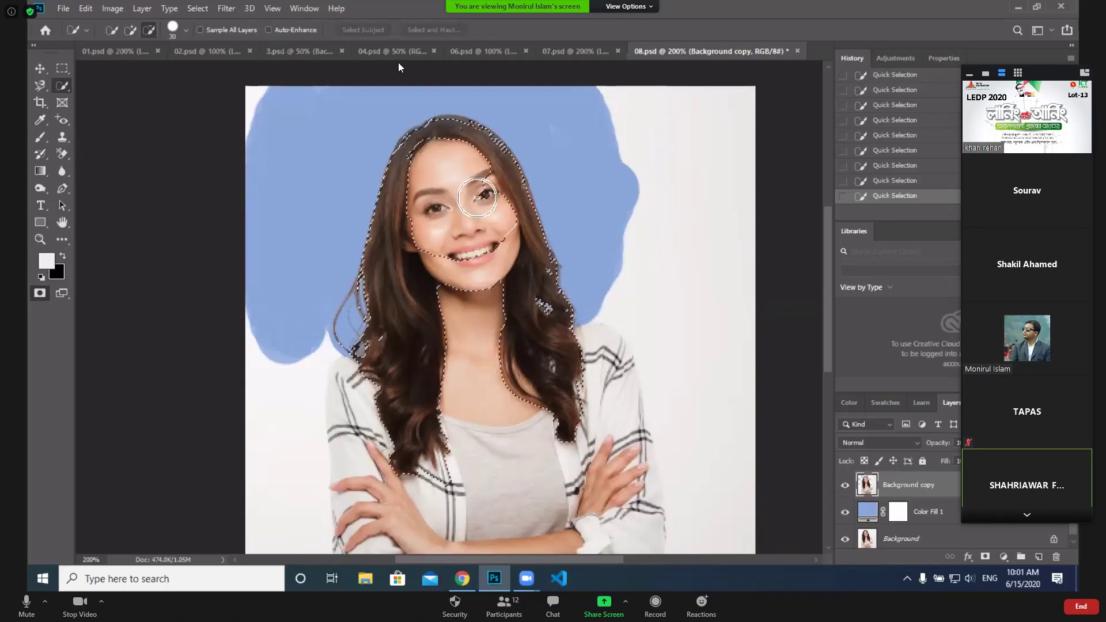
{"action": "left_click_drag", "start_coordinate": [478, 192], "coordinate": [487, 180]}
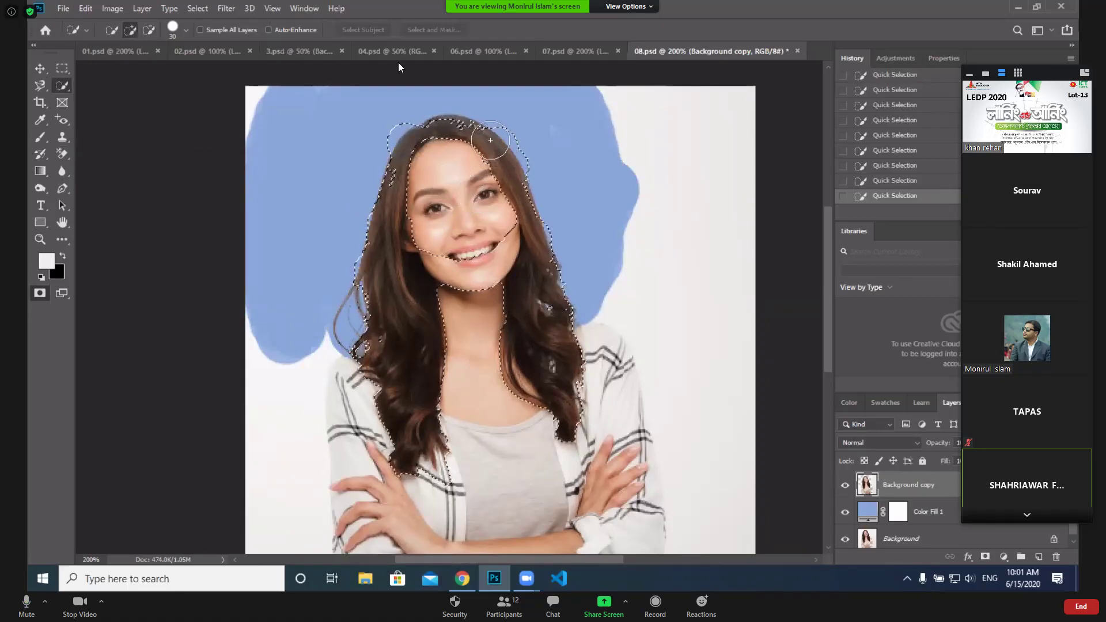
{"action": "mouse_move", "coordinate": [478, 293]}
{"action": "left_mouse_down"}
{"action": "mouse_move", "coordinate": [459, 275]}
{"action": "mouse_move", "coordinate": [509, 249]}
{"action": "left_mouse_up"}
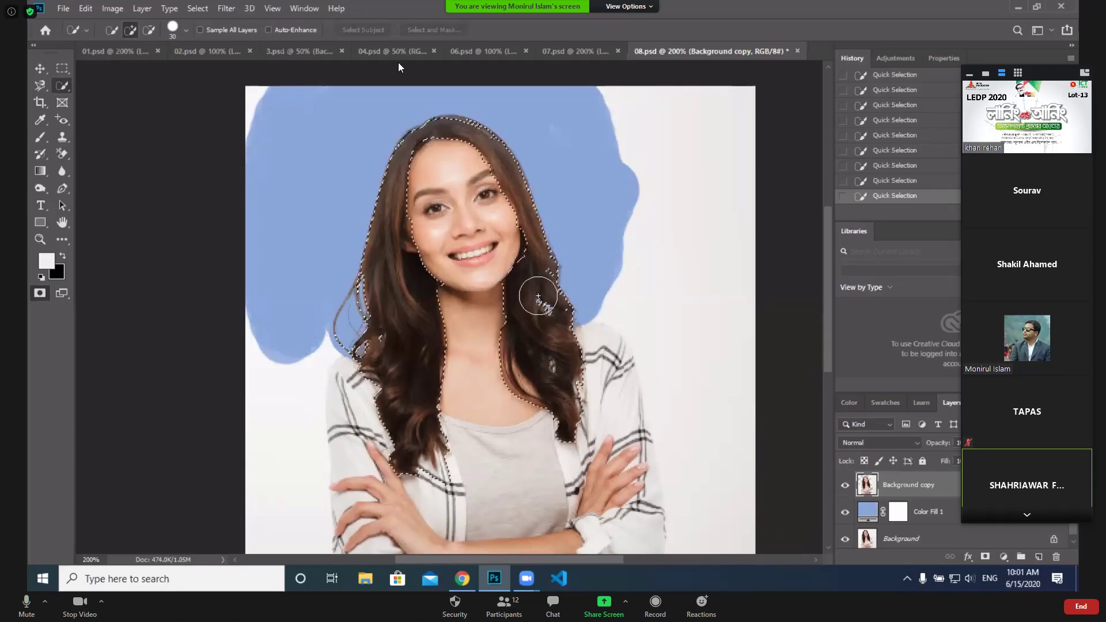
Create a new layer above Background copy and prepare the Brush Tool at 33% opacity with a sampled dark hair colour
{"action": "left_click", "coordinate": [1039, 557]}
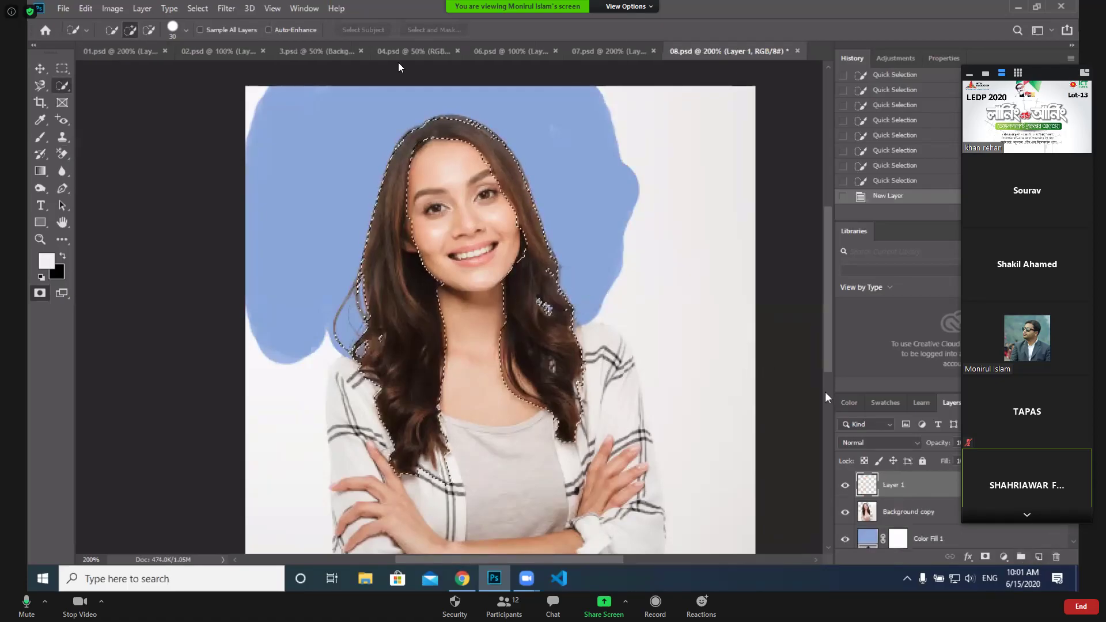
{"action": "key", "text": "i"}
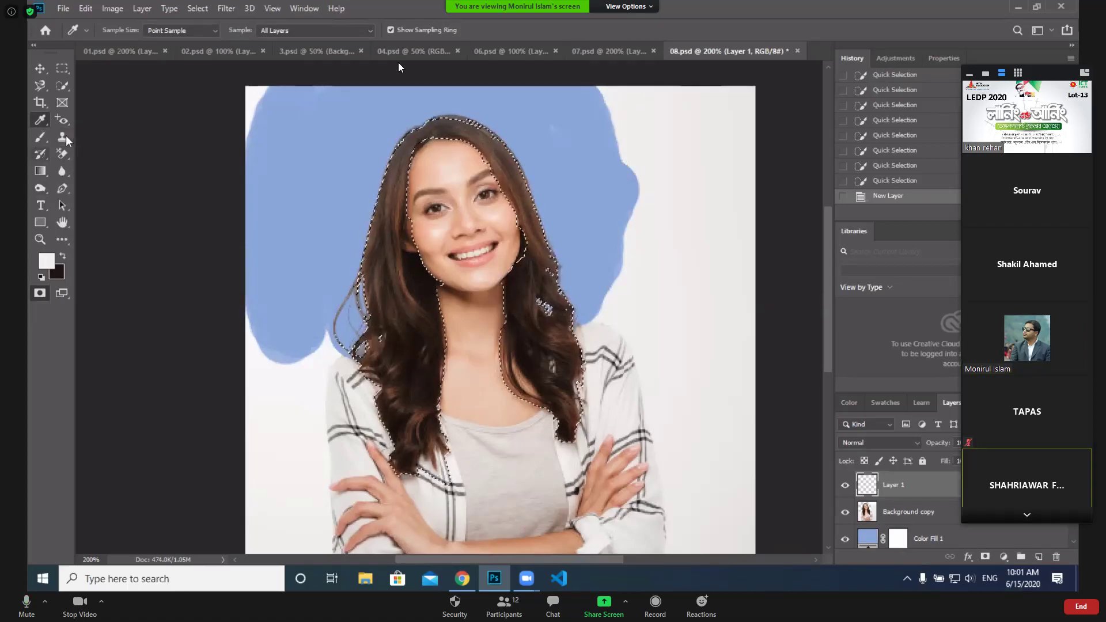
{"action": "left_click_drag", "start_coordinate": [39, 138], "coordinate": [91, 140]}
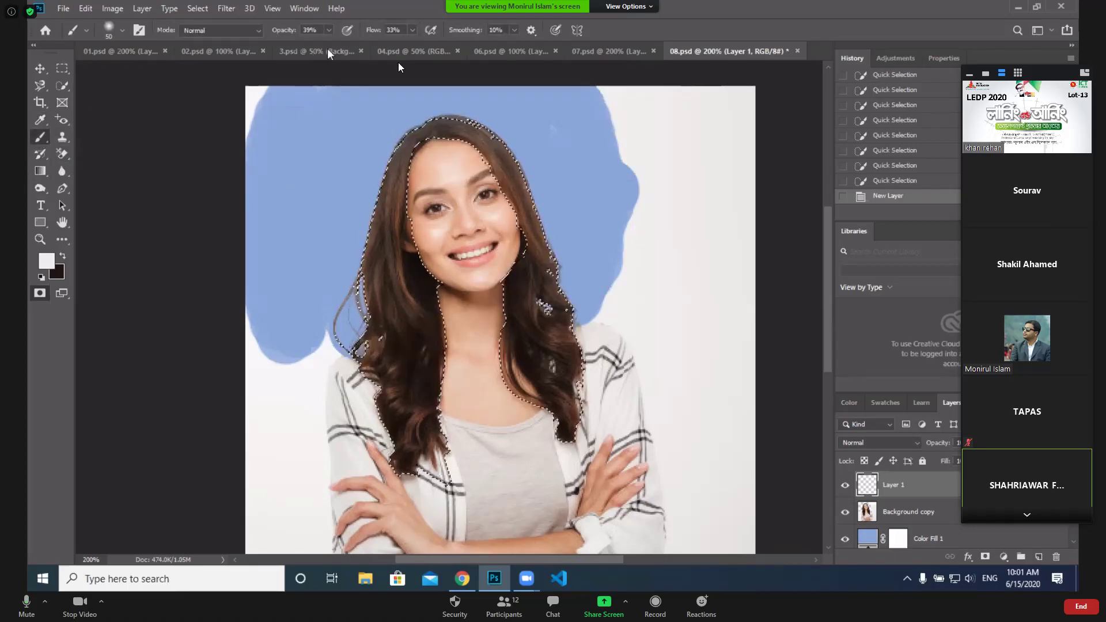
{"action": "left_click", "coordinate": [327, 29]}
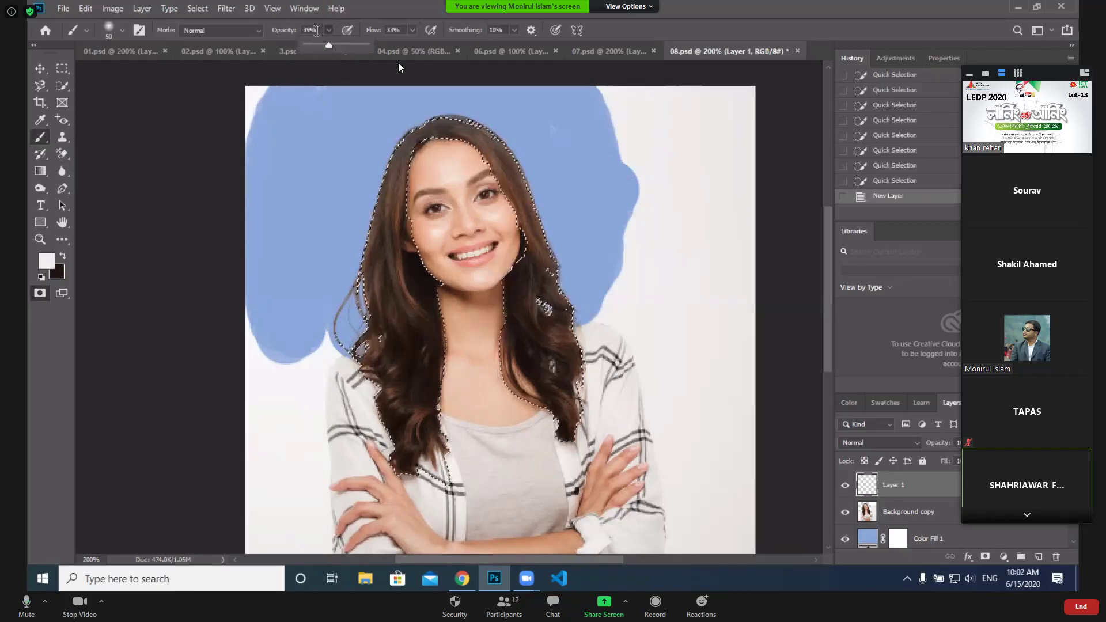
{"action": "left_click", "coordinate": [316, 30]}
{"action": "type", "text": "33"}
{"action": "key", "text": "Return"}
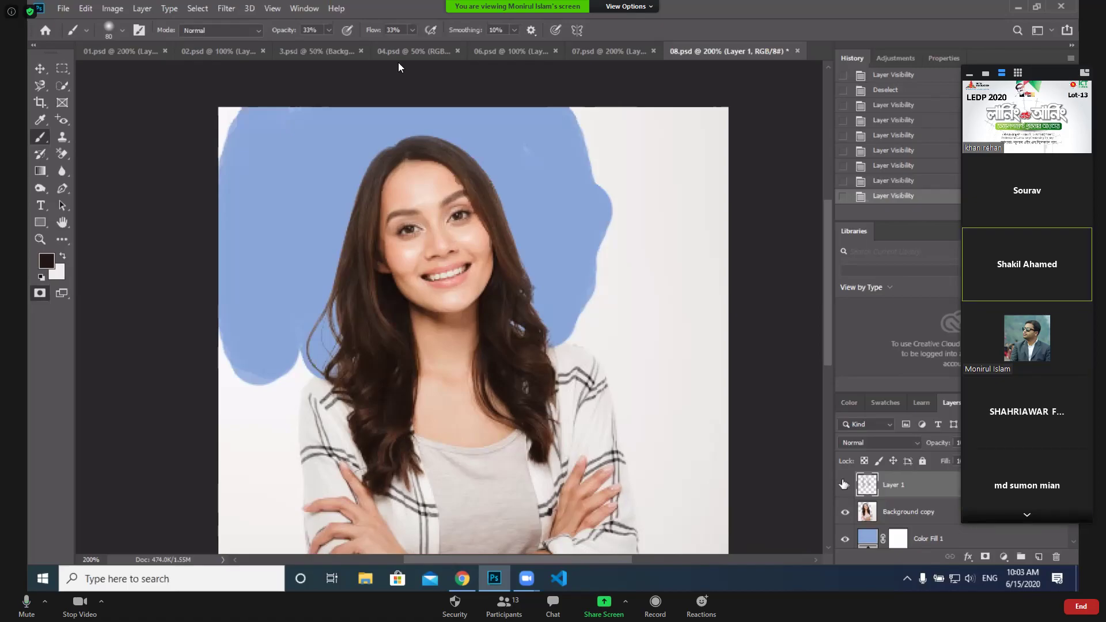
Examine the retouched hair and its cut-out edges against the blue fill, both close up and with the whole portrait in view
{"action": "left_click", "coordinate": [578, 247]}
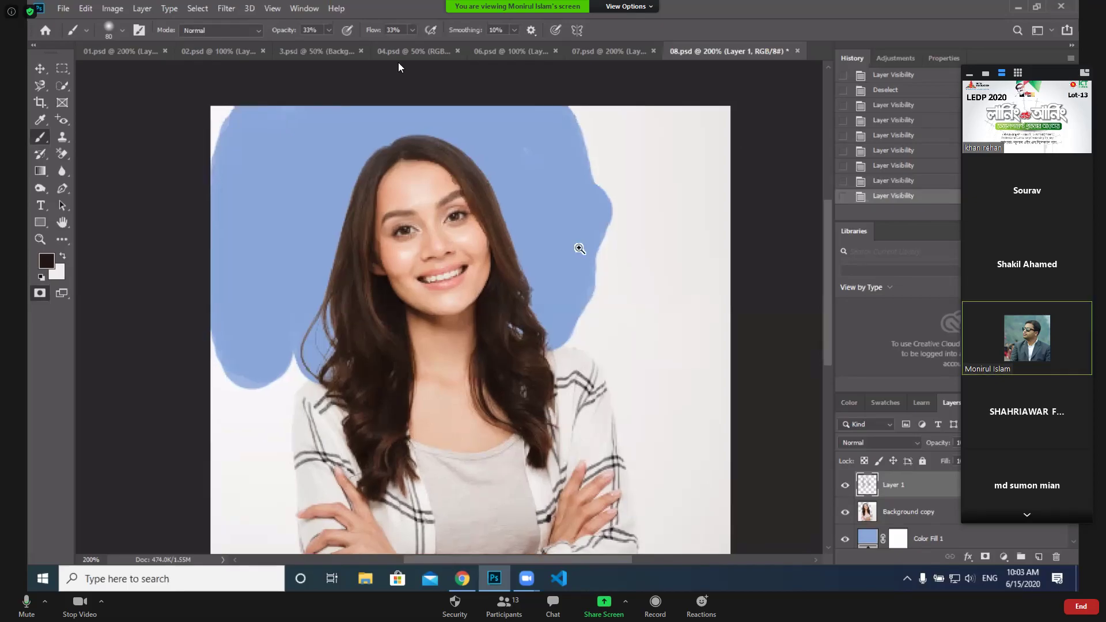
{"action": "left_click", "coordinate": [490, 272]}
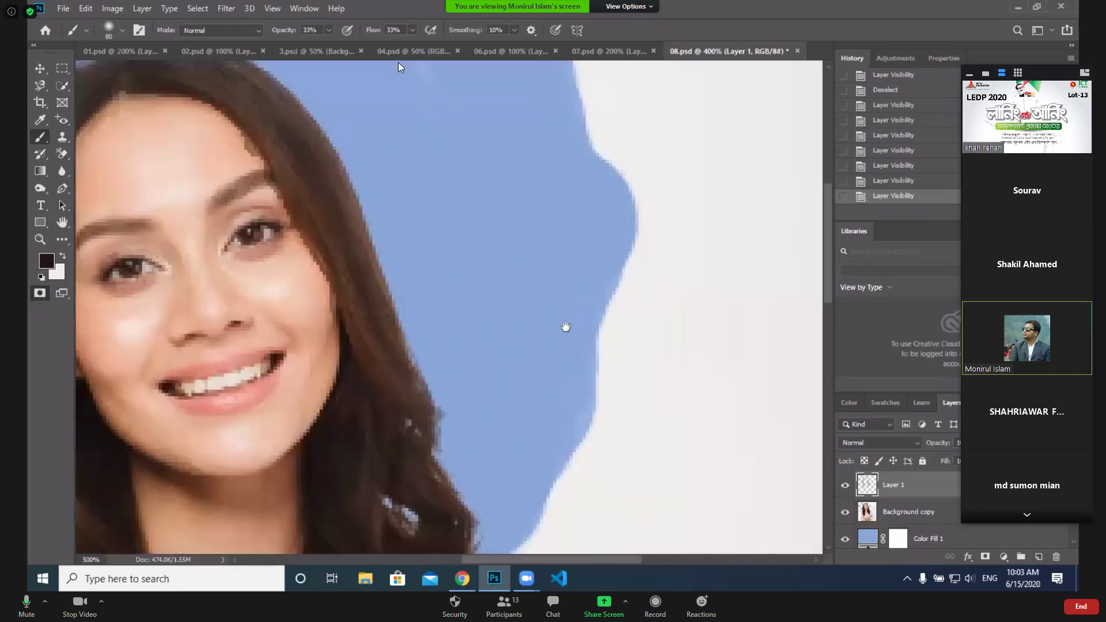
{"action": "left_click", "coordinate": [402, 192]}
{"action": "left_click_drag", "start_coordinate": [194, 138], "coordinate": [410, 208]}
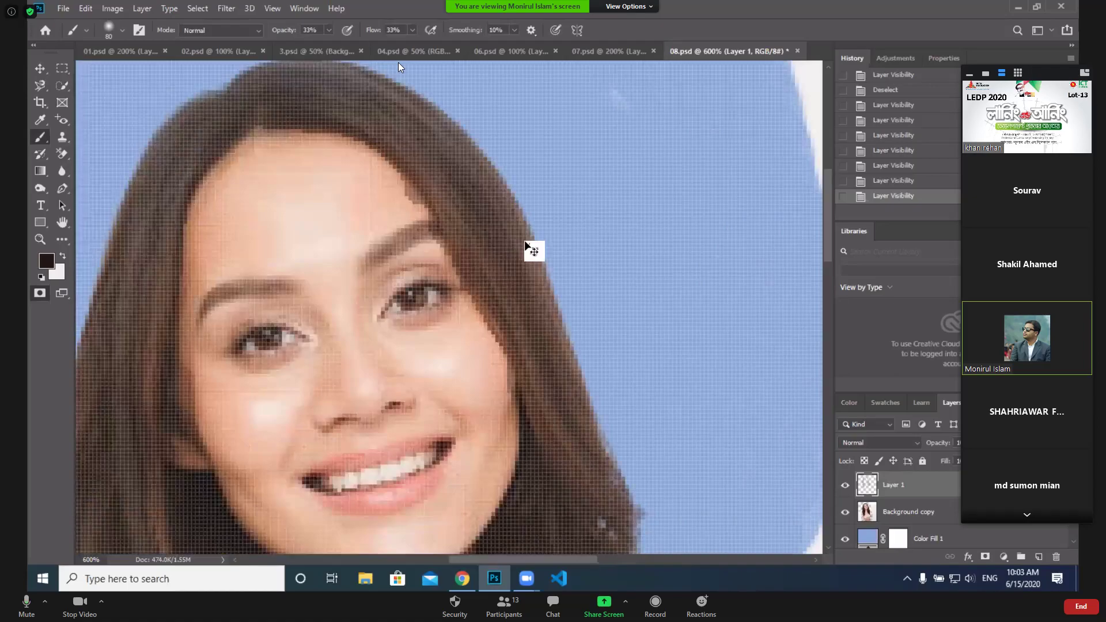
{"action": "key", "text": "ctrl+minus"}
{"action": "key", "text": "ctrl+minus"}
{"action": "key", "text": "ctrl+minus"}
{"action": "key", "text": "ctrl+minus"}
{"action": "key", "text": "ctrl+minus"}
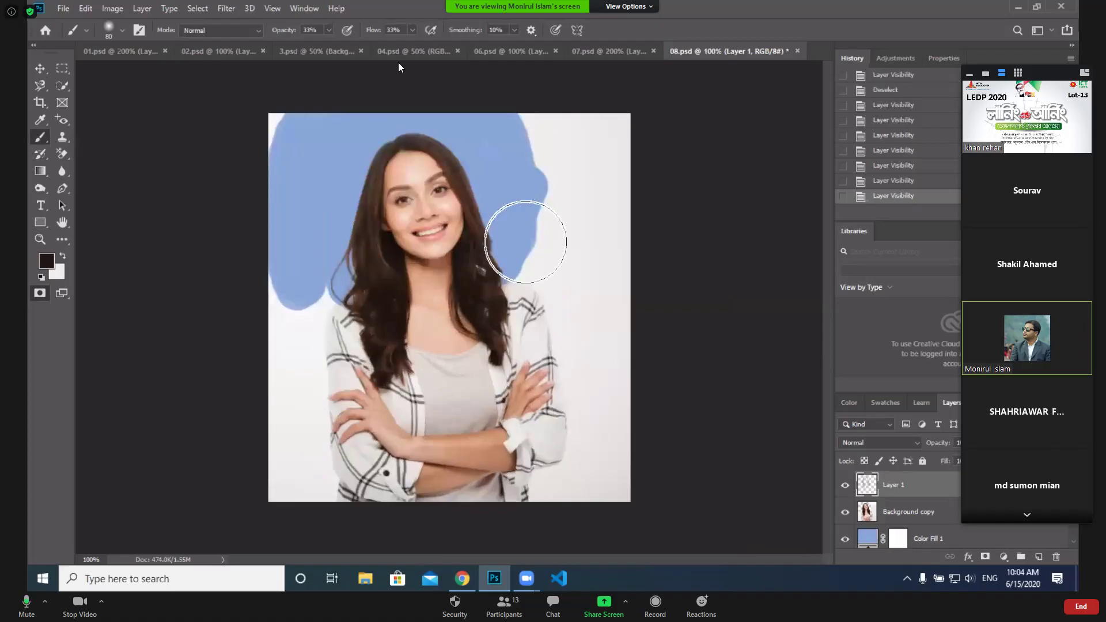
{"action": "key", "text": "ctrl+plus"}
{"action": "scroll", "coordinate": [525, 242], "scroll_direction": "up", "scroll_amount": 1}
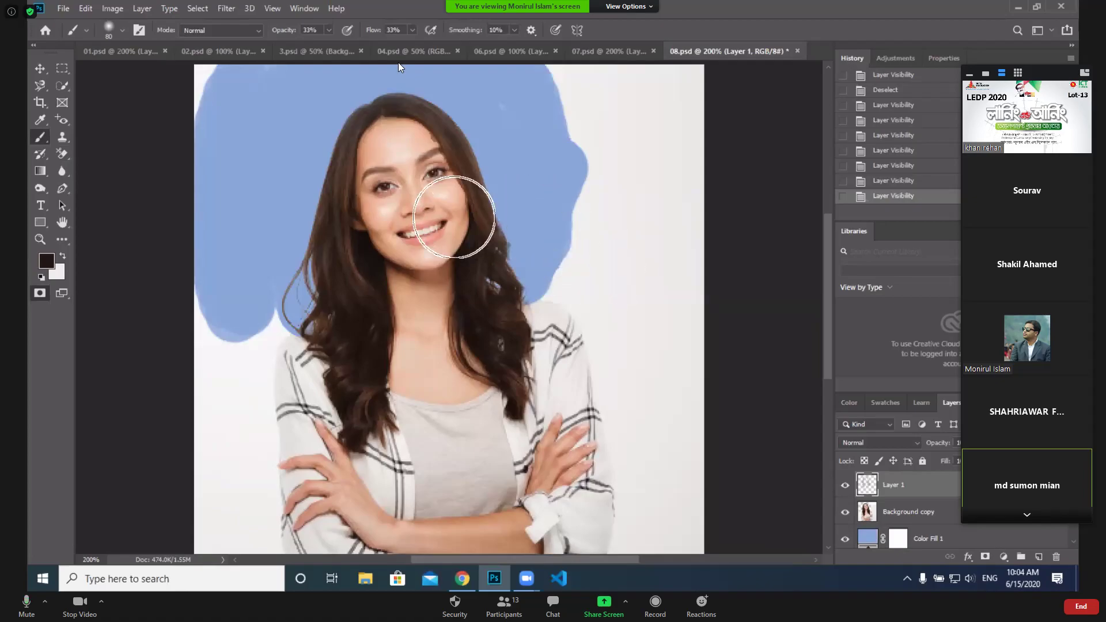
{"action": "left_click", "coordinate": [446, 219], "text": "ctrl"}
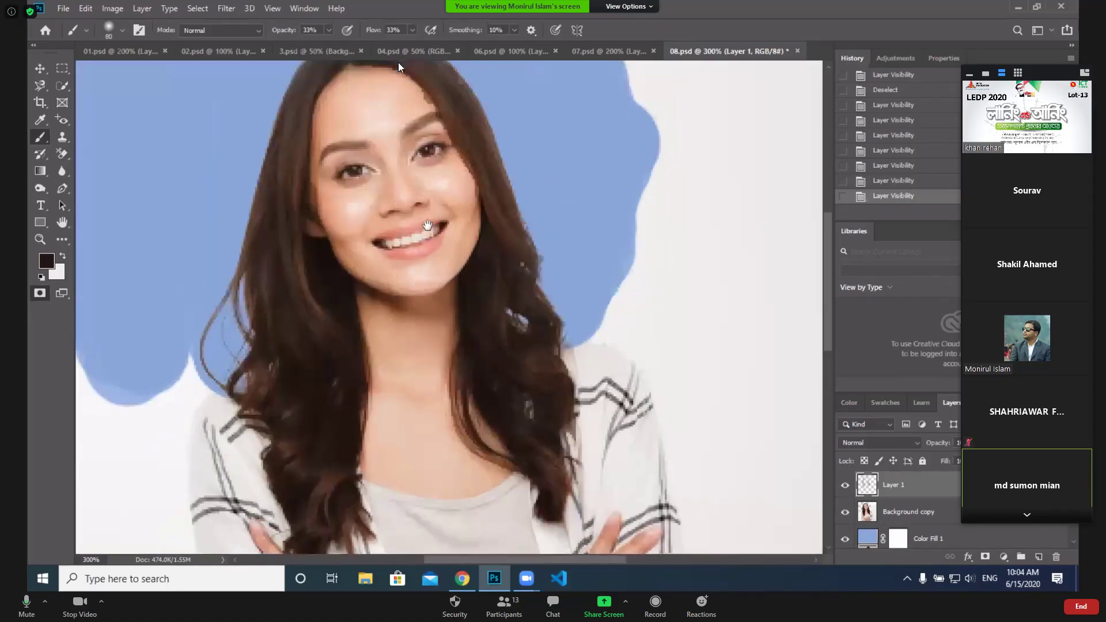
{"action": "left_click", "coordinate": [429, 227], "text": "ctrl"}
{"action": "left_click", "coordinate": [452, 269], "text": "ctrl"}
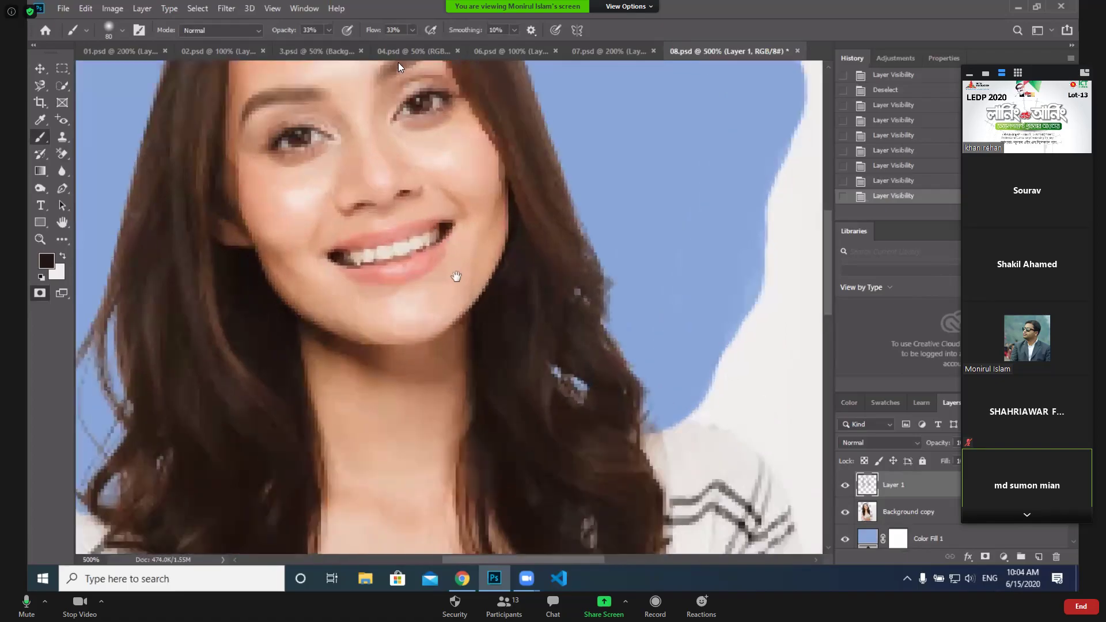
{"action": "left_click_drag", "start_coordinate": [452, 271], "coordinate": [464, 291]}
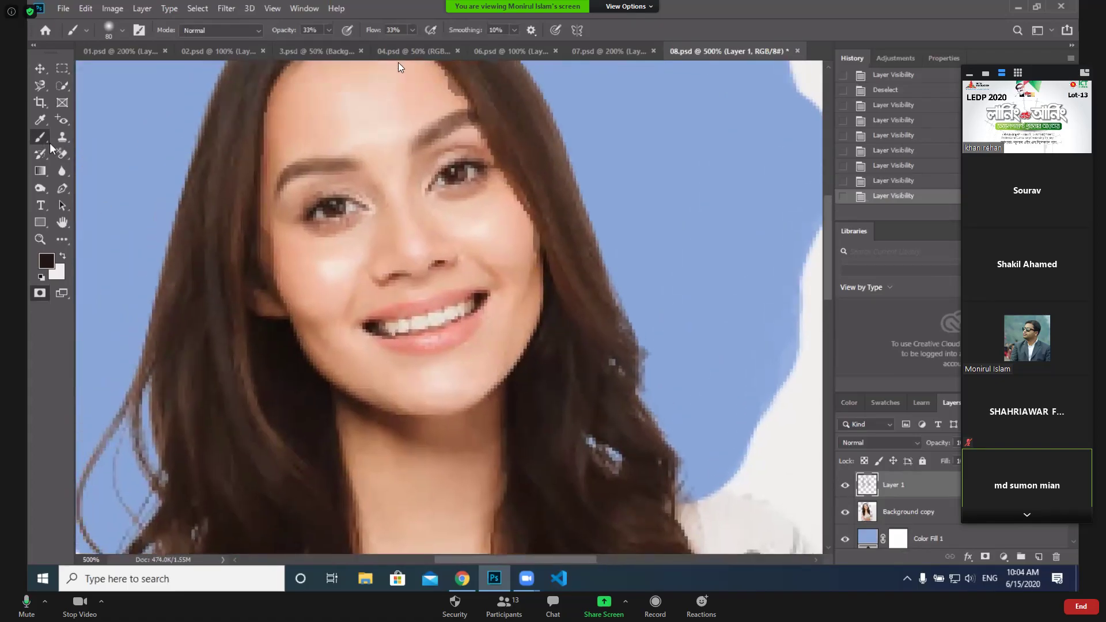
Review the Brush Tool variants, switch to the Clone Stamp Tool, and review its variants
{"action": "right_click", "coordinate": [41, 142]}
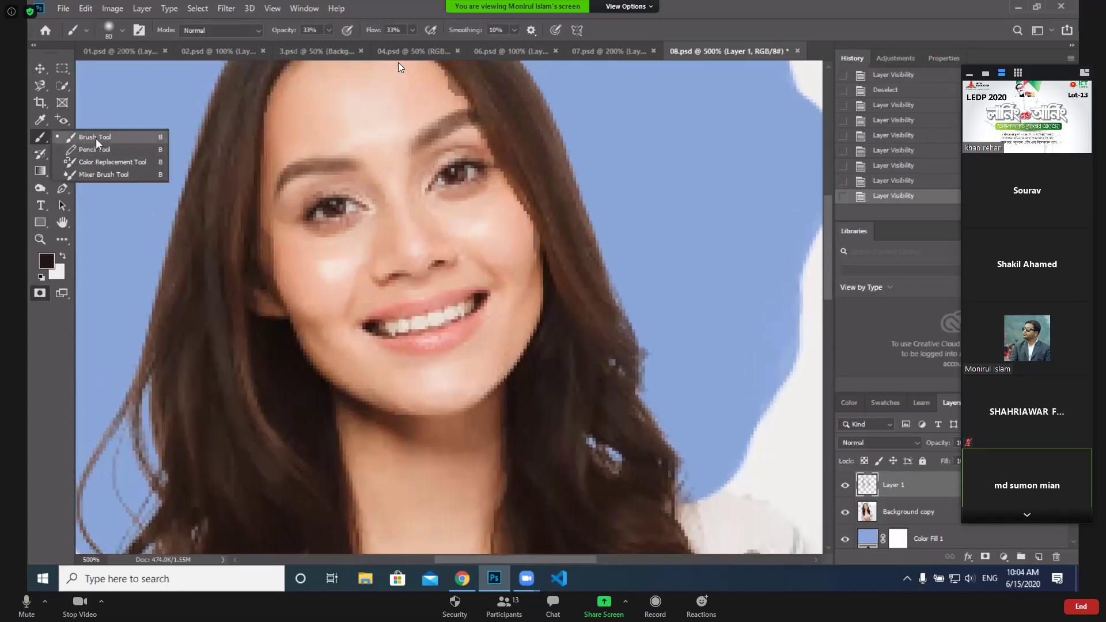
{"action": "left_click", "coordinate": [111, 139]}
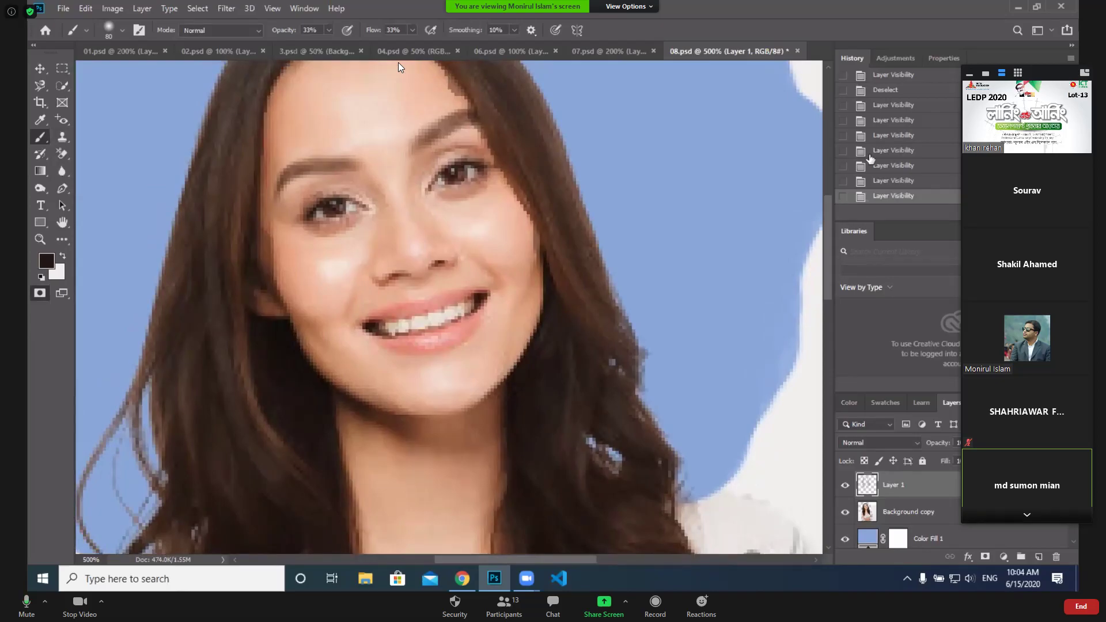
{"action": "left_click", "coordinate": [443, 265], "text": "alt"}
{"action": "key", "text": "alt+space"}
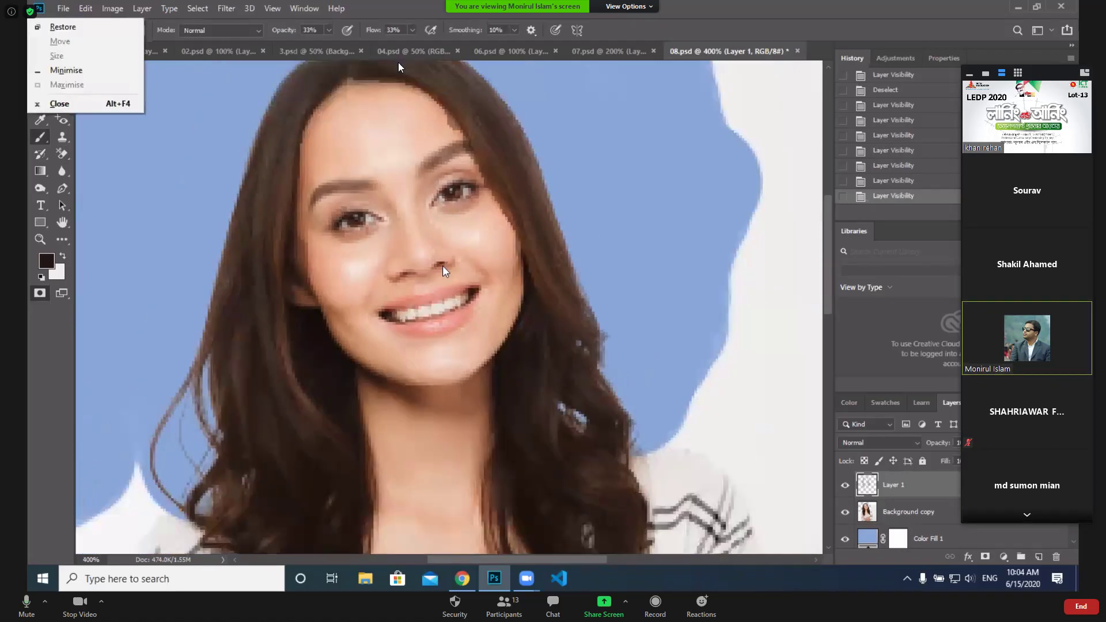
{"action": "key", "text": "Escape"}
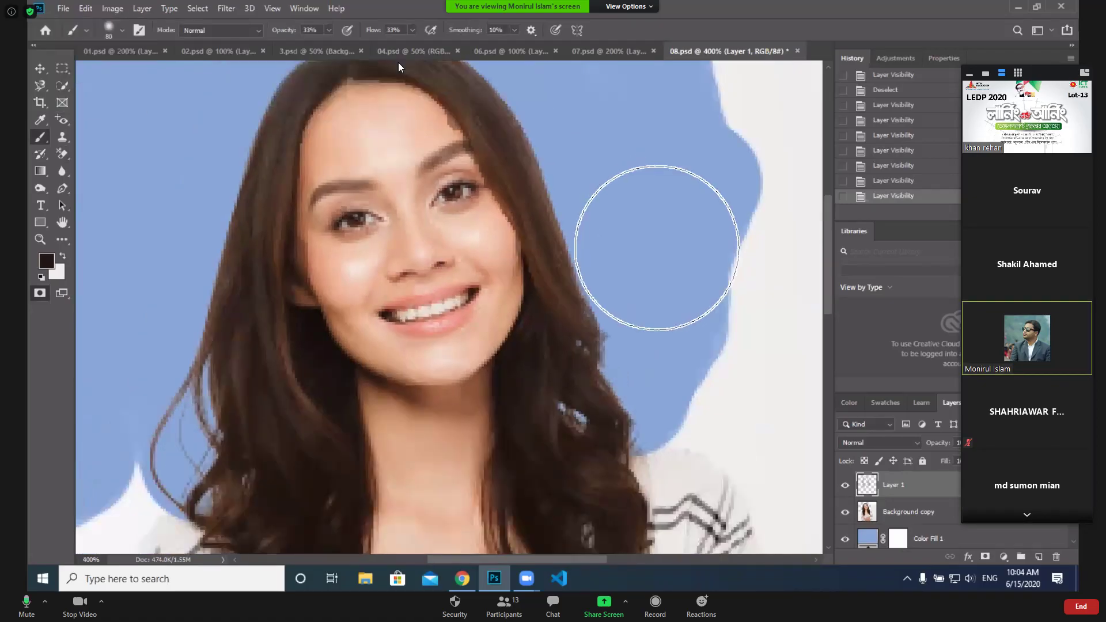
{"action": "left_click", "coordinate": [63, 140]}
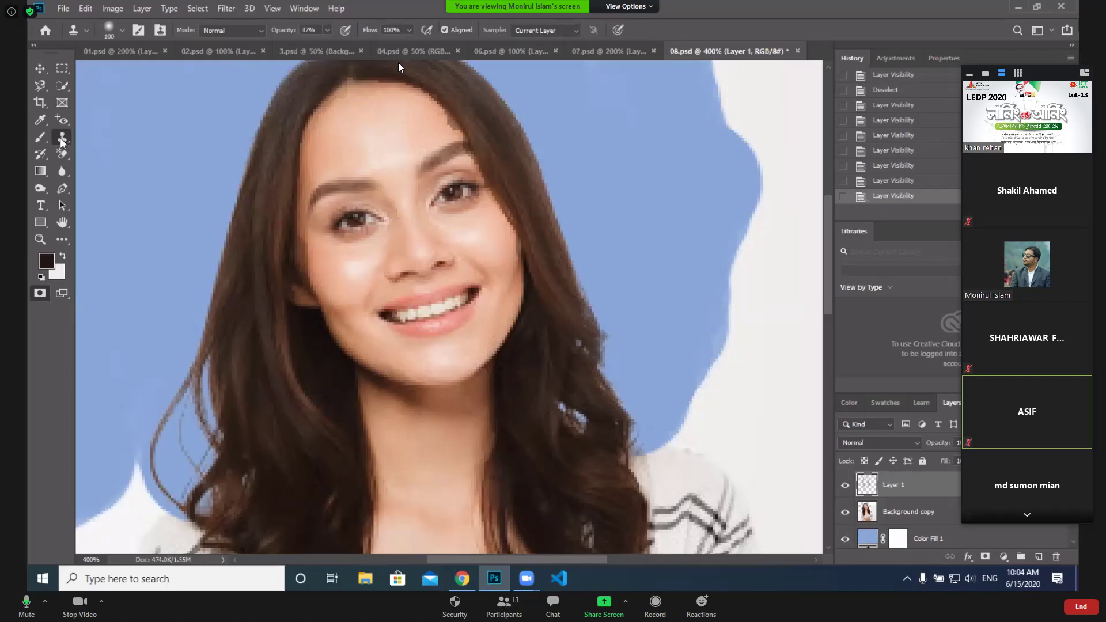
{"action": "right_click", "coordinate": [63, 138]}
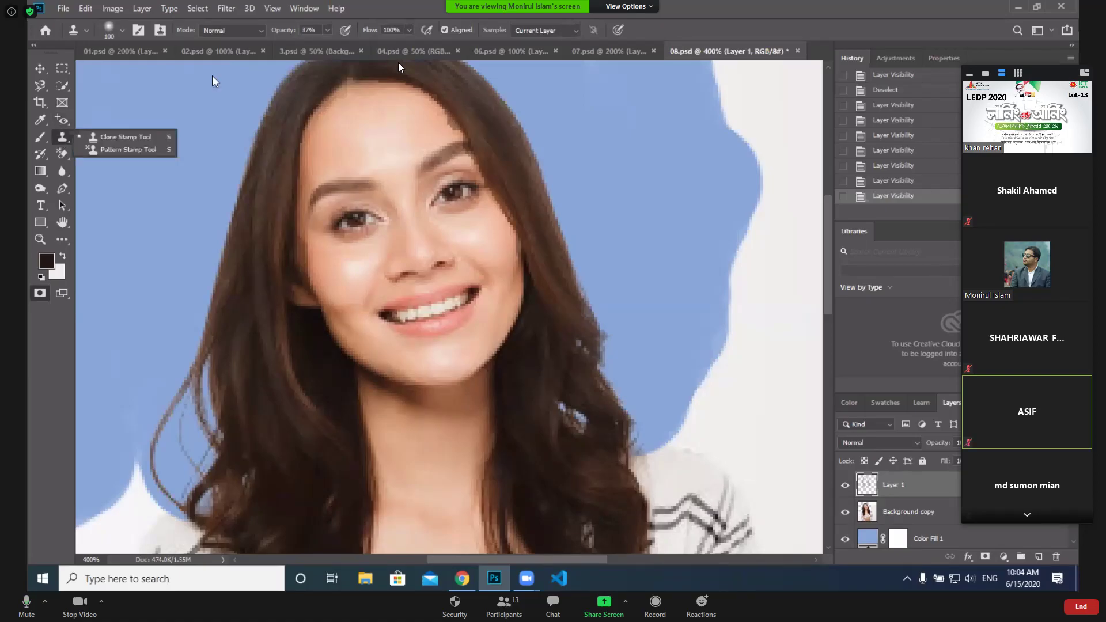
{"action": "left_click", "coordinate": [215, 81]}
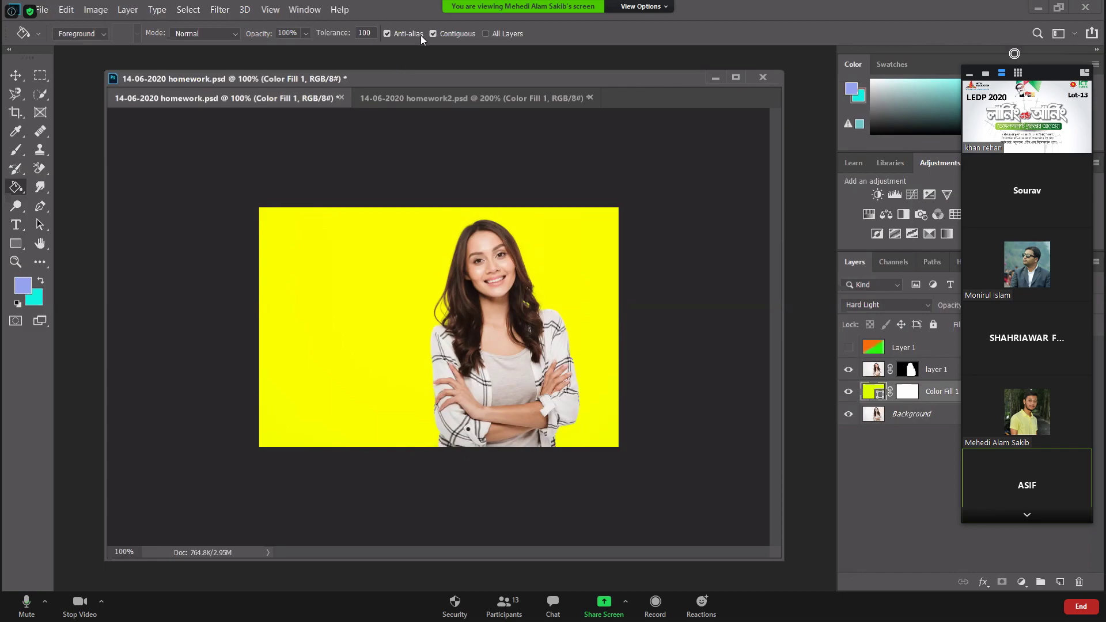
{"action": "mouse_move", "coordinate": [1069, 424]}
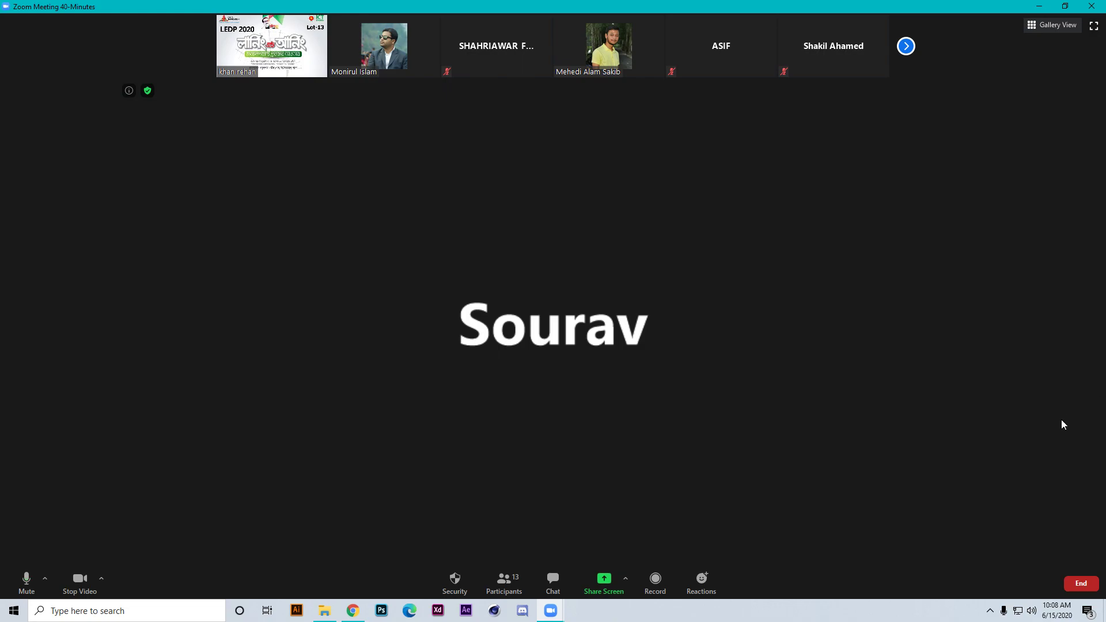
{"action": "mouse_move", "coordinate": [357, 24]}
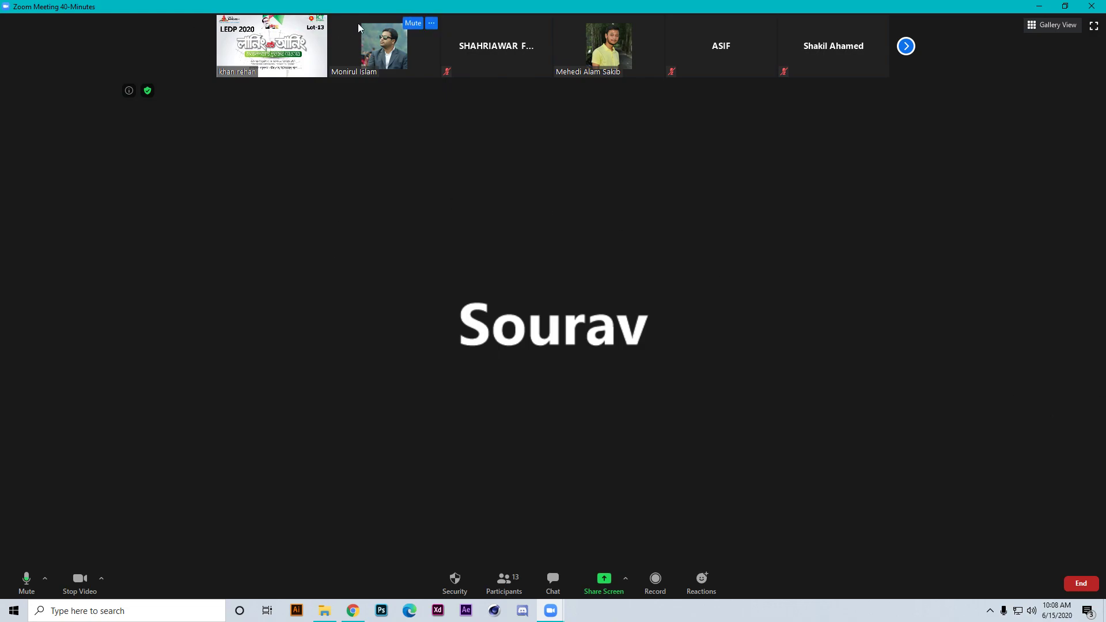
{"action": "left_click", "coordinate": [319, 24]}
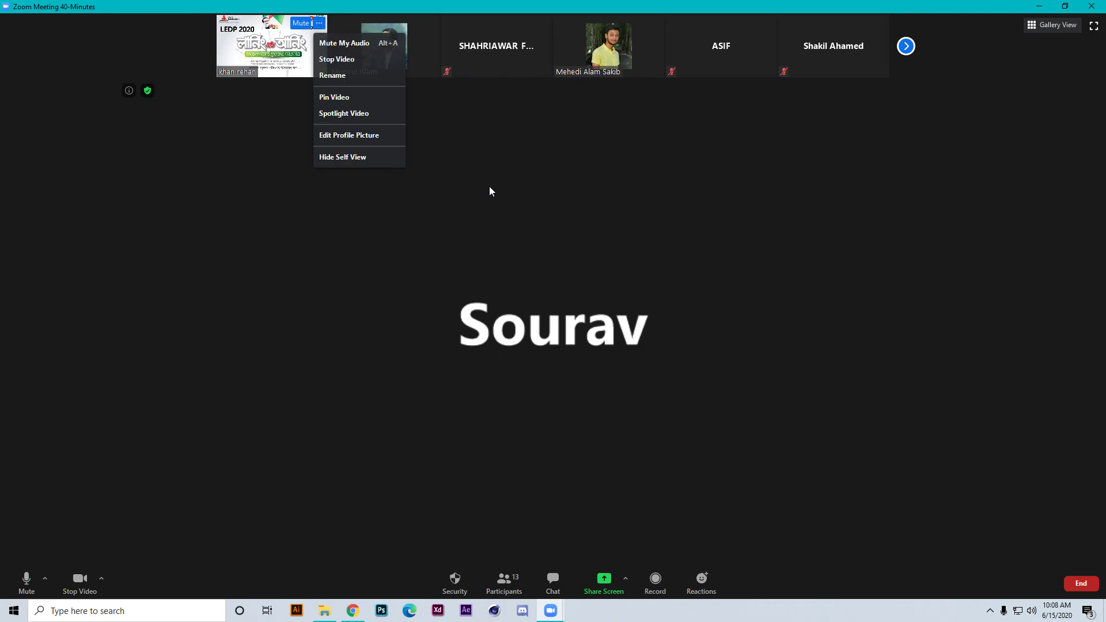
{"action": "left_click", "coordinate": [499, 167]}
Reselect the Logitech HD Webcam C270 as the meeting camera, and review the video settings before closing them
{"action": "left_click", "coordinate": [103, 579]}
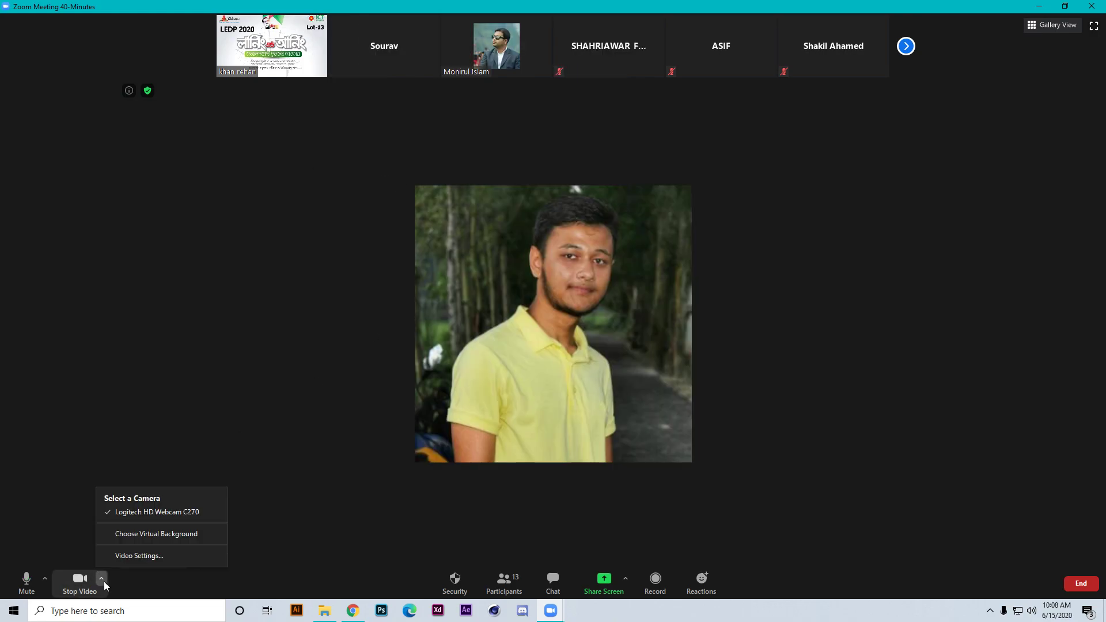
{"action": "left_click", "coordinate": [158, 514]}
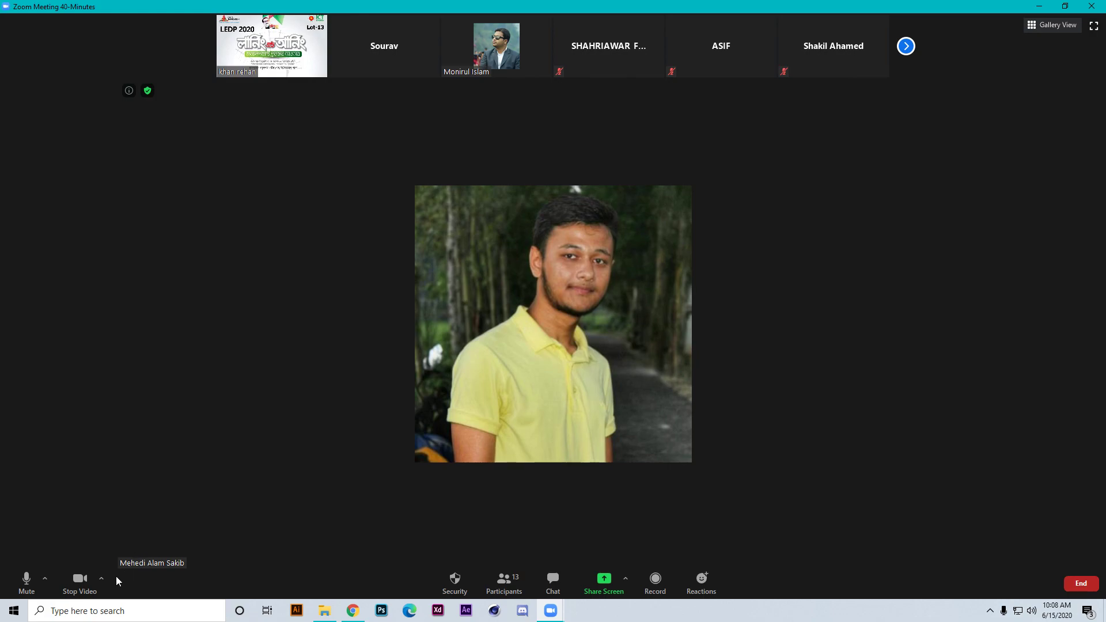
{"action": "left_click", "coordinate": [102, 579]}
{"action": "left_click", "coordinate": [175, 517]}
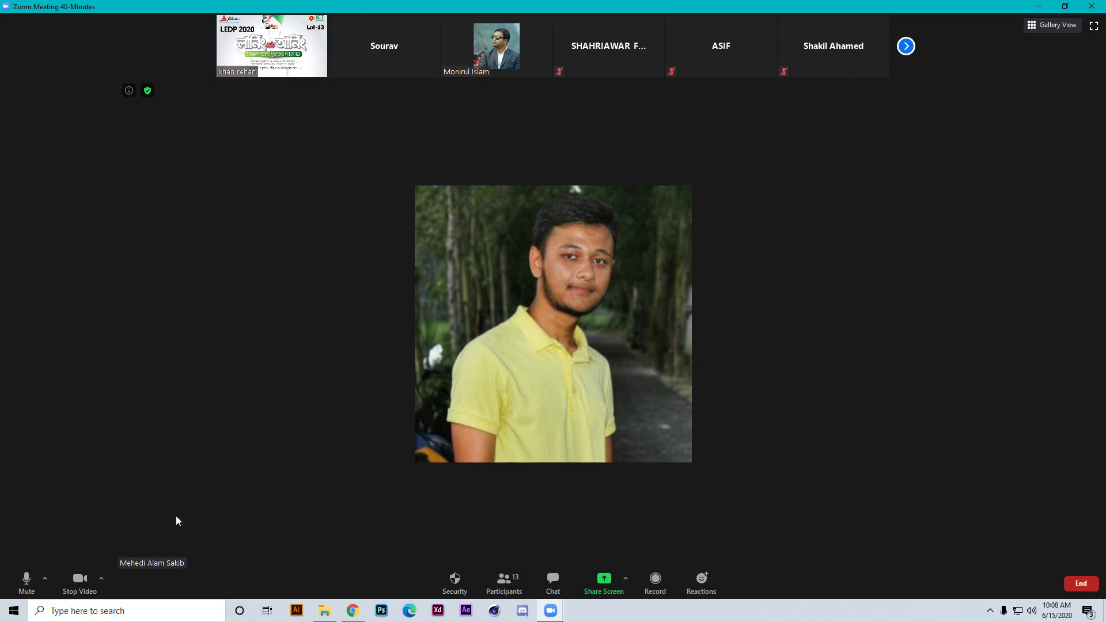
{"action": "left_click", "coordinate": [102, 577]}
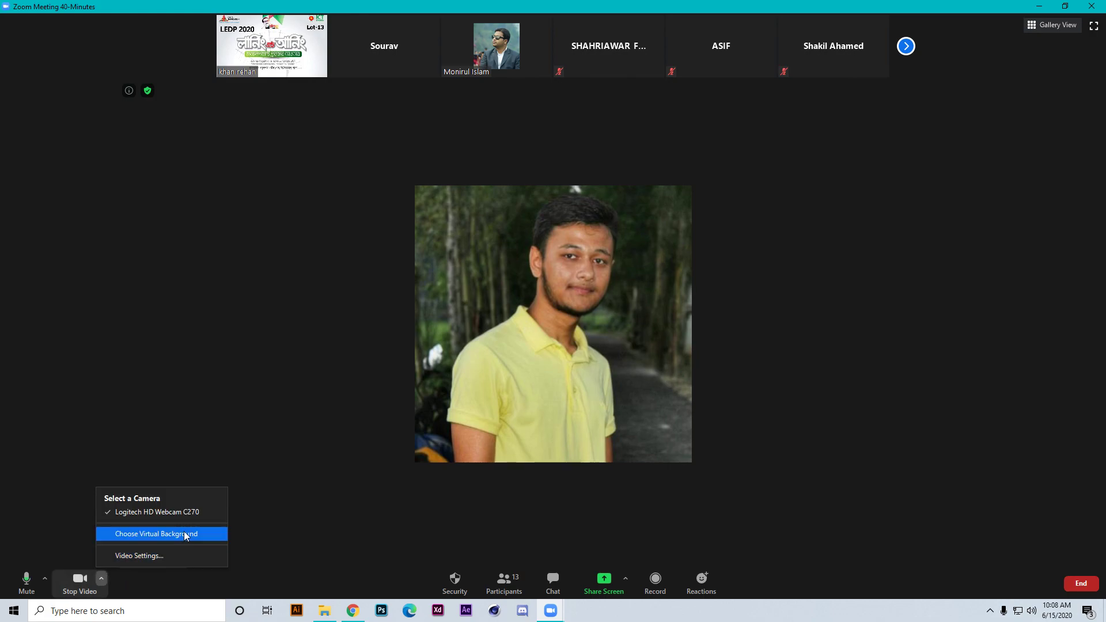
{"action": "left_click", "coordinate": [201, 554]}
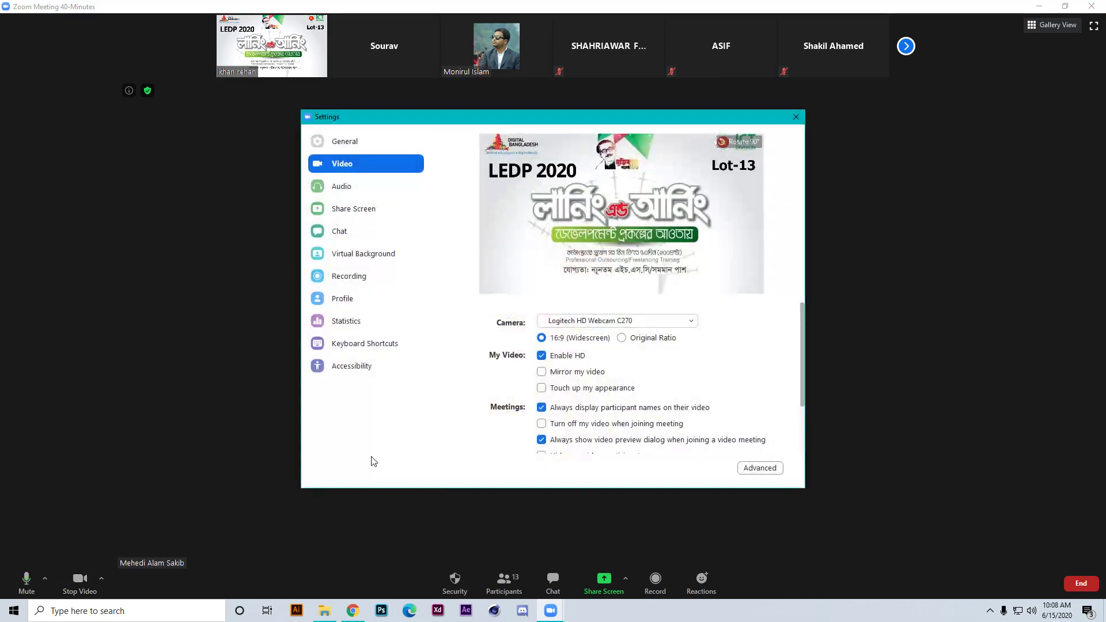
{"action": "left_click", "coordinate": [796, 117]}
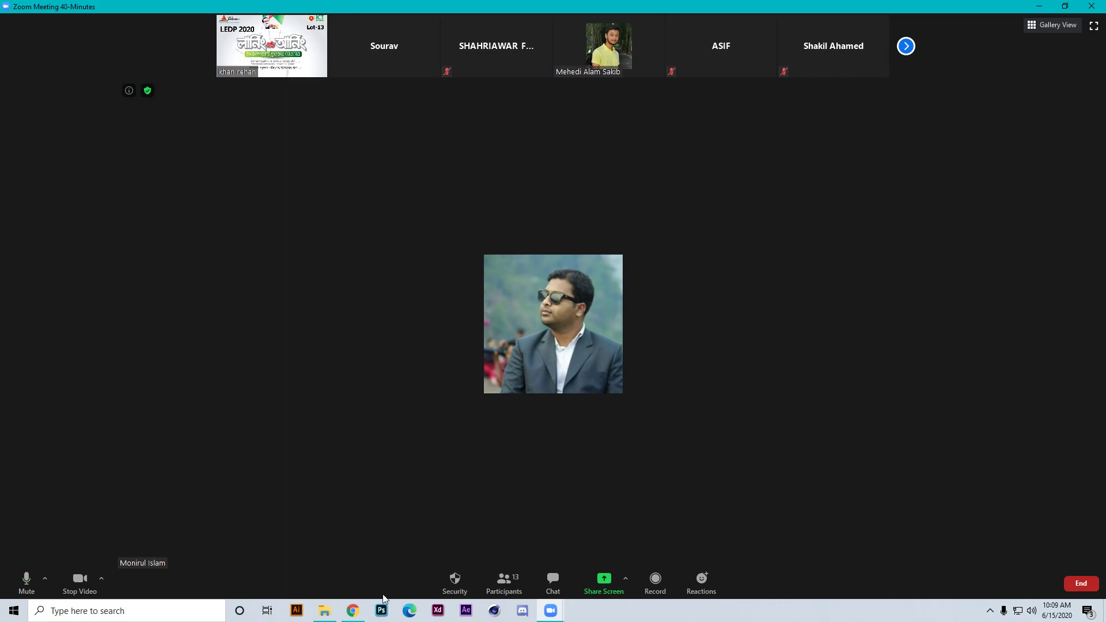
Switch to Photoshop, create a blank 1080 x 1920 px document at 150 pixels/inch, and minimise the window to return to the meeting
{"action": "left_click", "coordinate": [381, 615]}
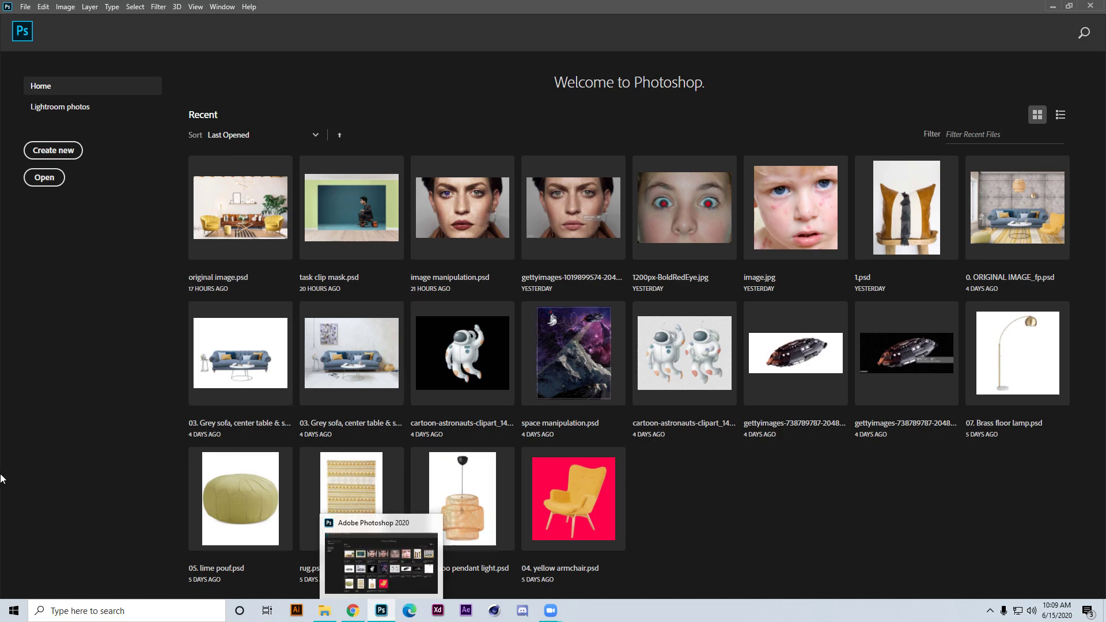
{"action": "left_click", "coordinate": [57, 151]}
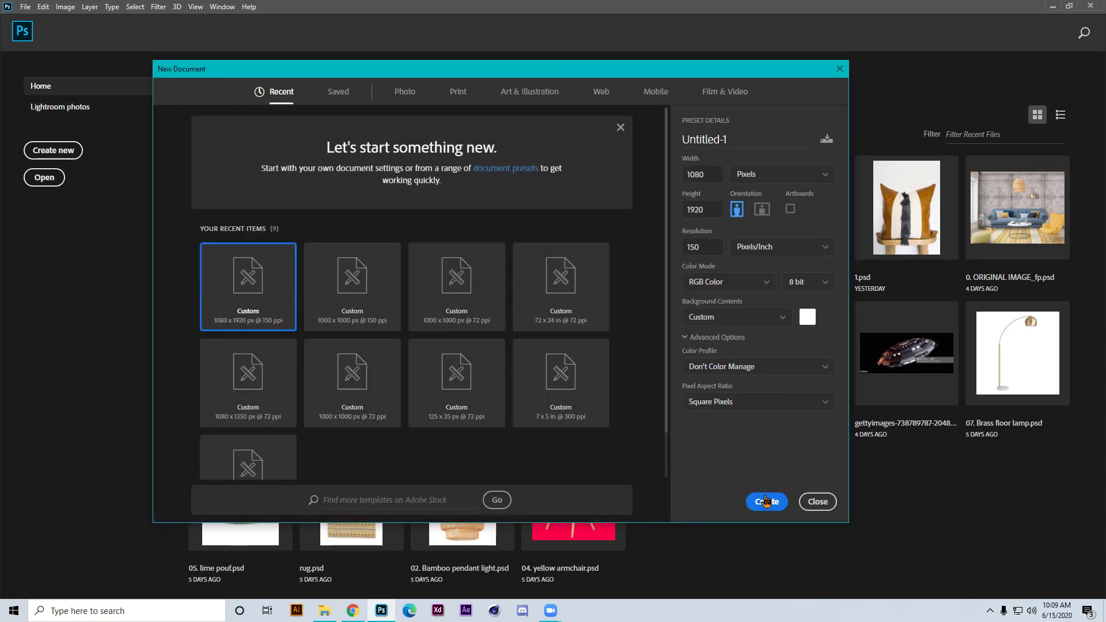
{"action": "left_click", "coordinate": [767, 499]}
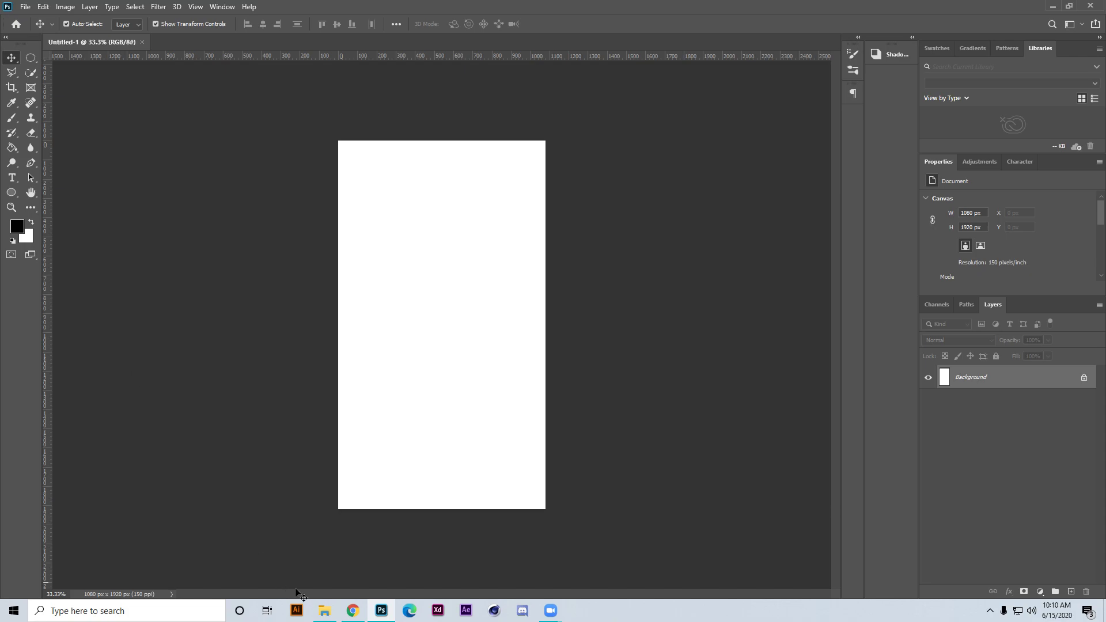
{"action": "left_click", "coordinate": [1049, 7]}
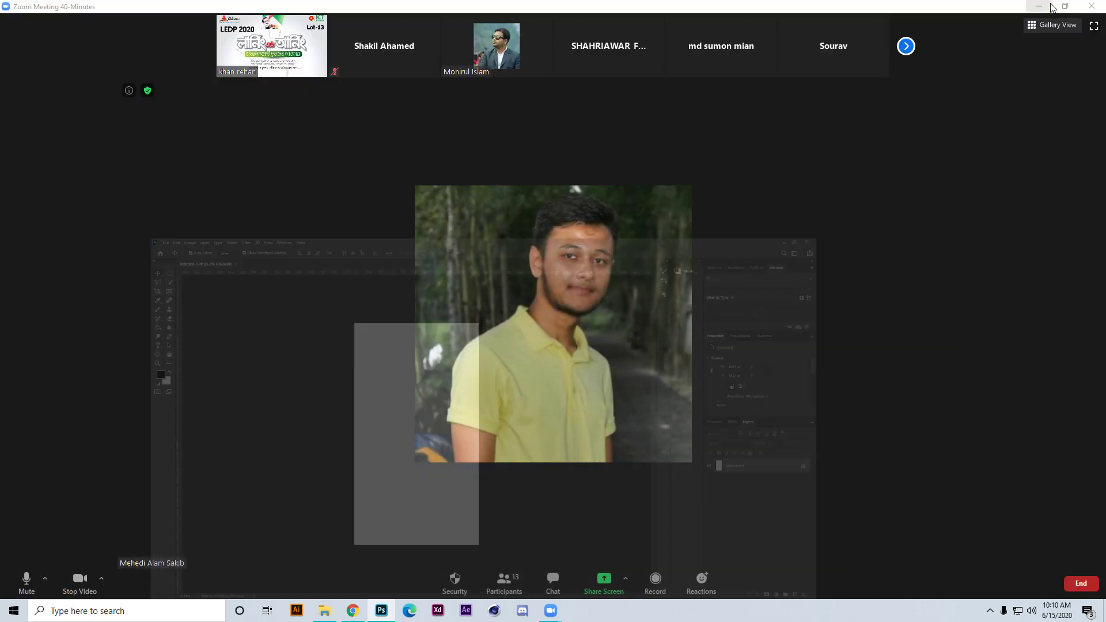